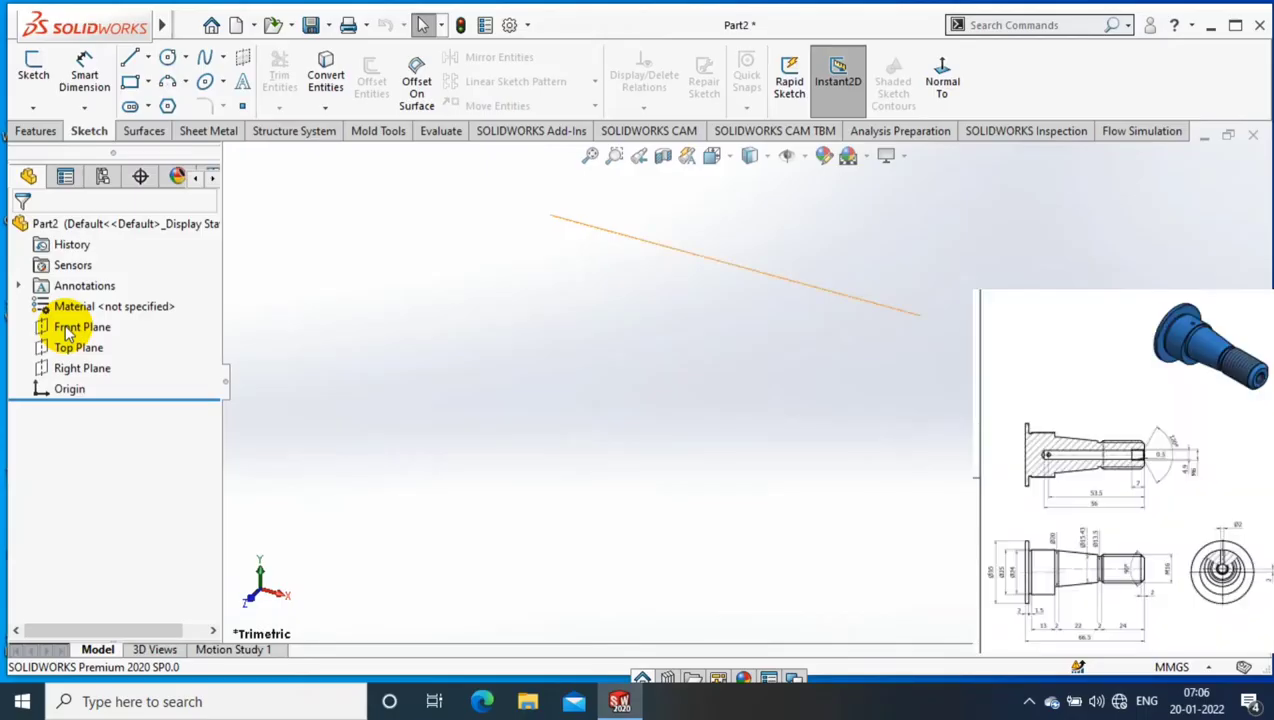
# Select the Front Plane in the FeatureManager tree of the new part Part2
pyautogui.click(78, 327)
# View the Front Plane face-on, start a sketch and draw a vertical centreline up from the origin
pyautogui.rightClick(78, 327)
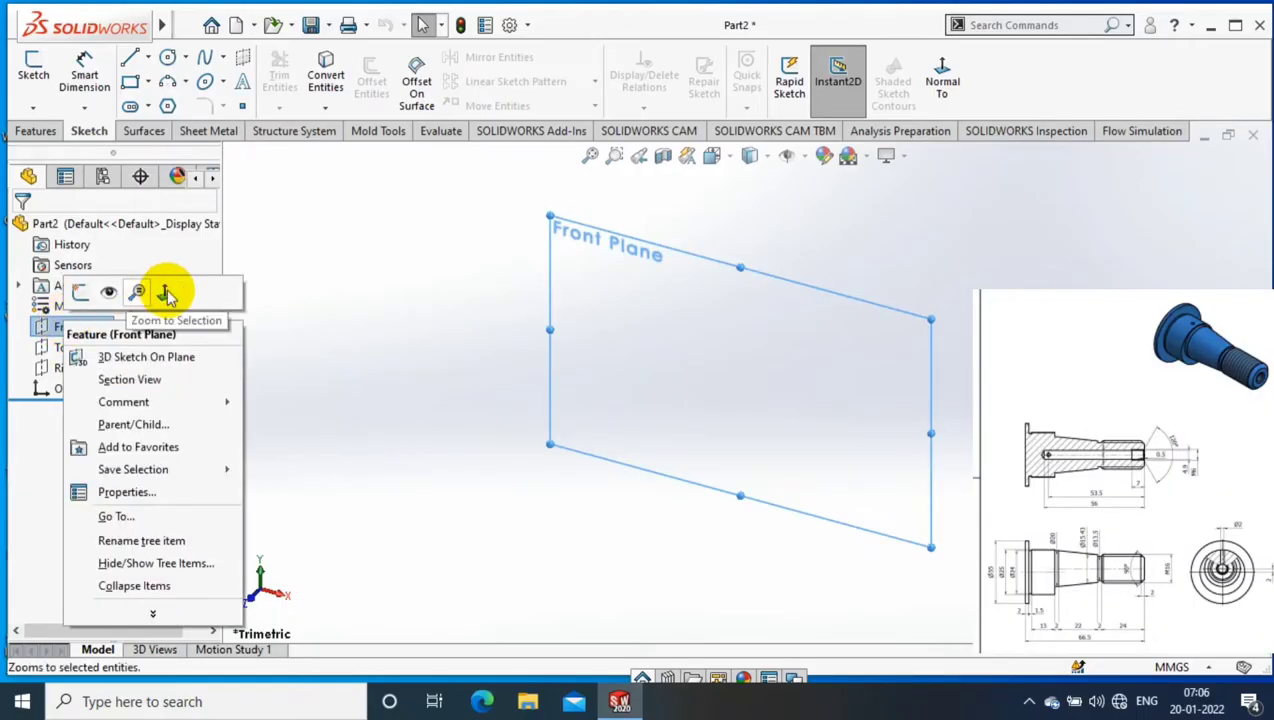
pyautogui.click(166, 293)
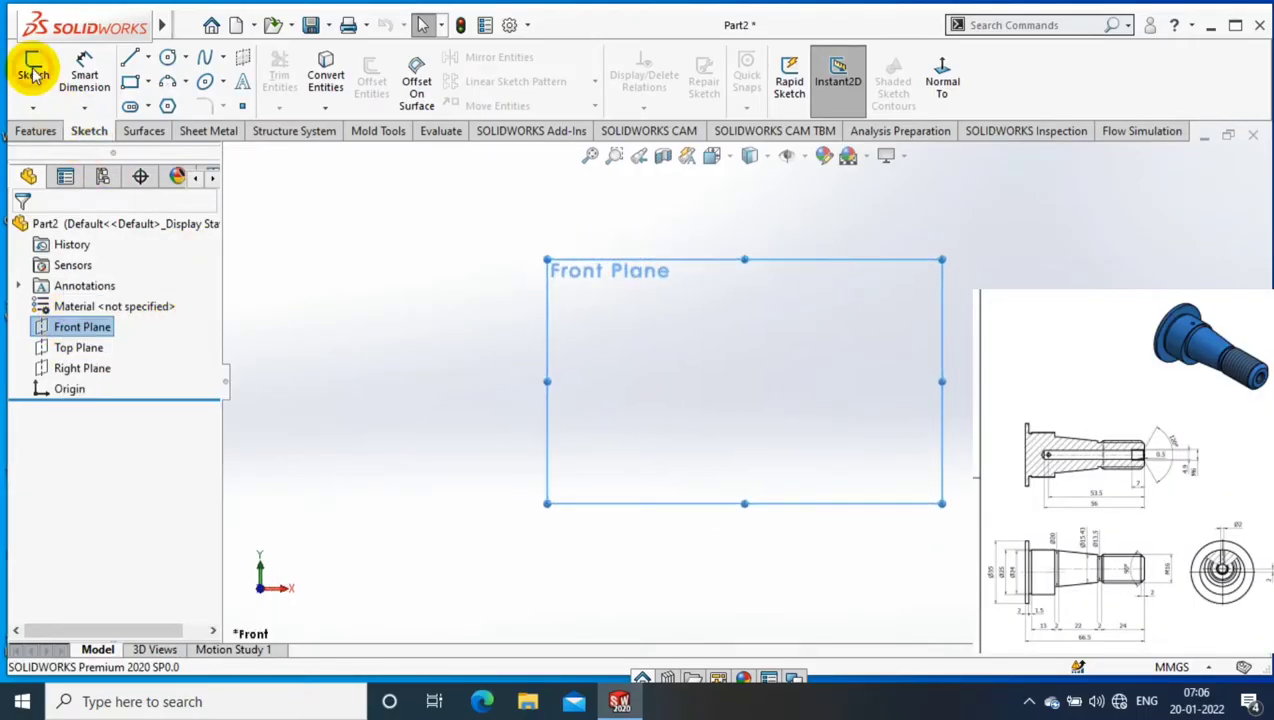
pyautogui.click(33, 72)
pyautogui.click(147, 57)
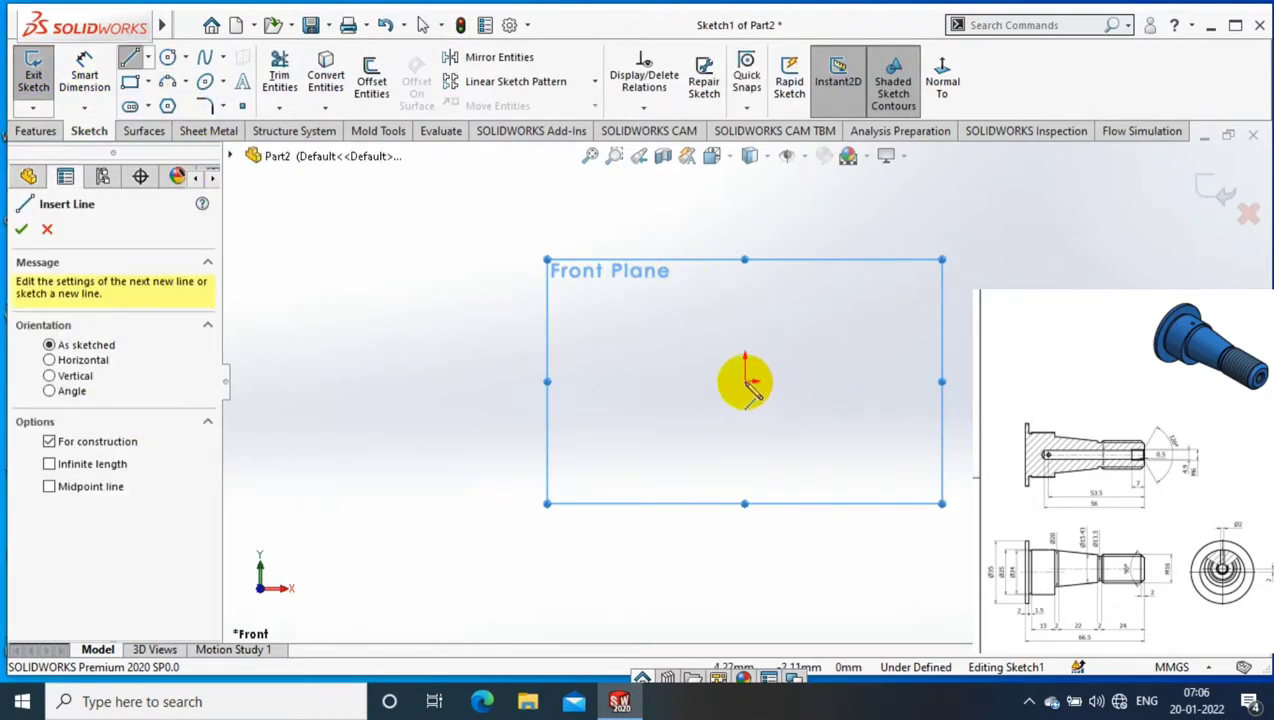
pyautogui.moveTo(748, 382); pyautogui.dragTo(744, 252)
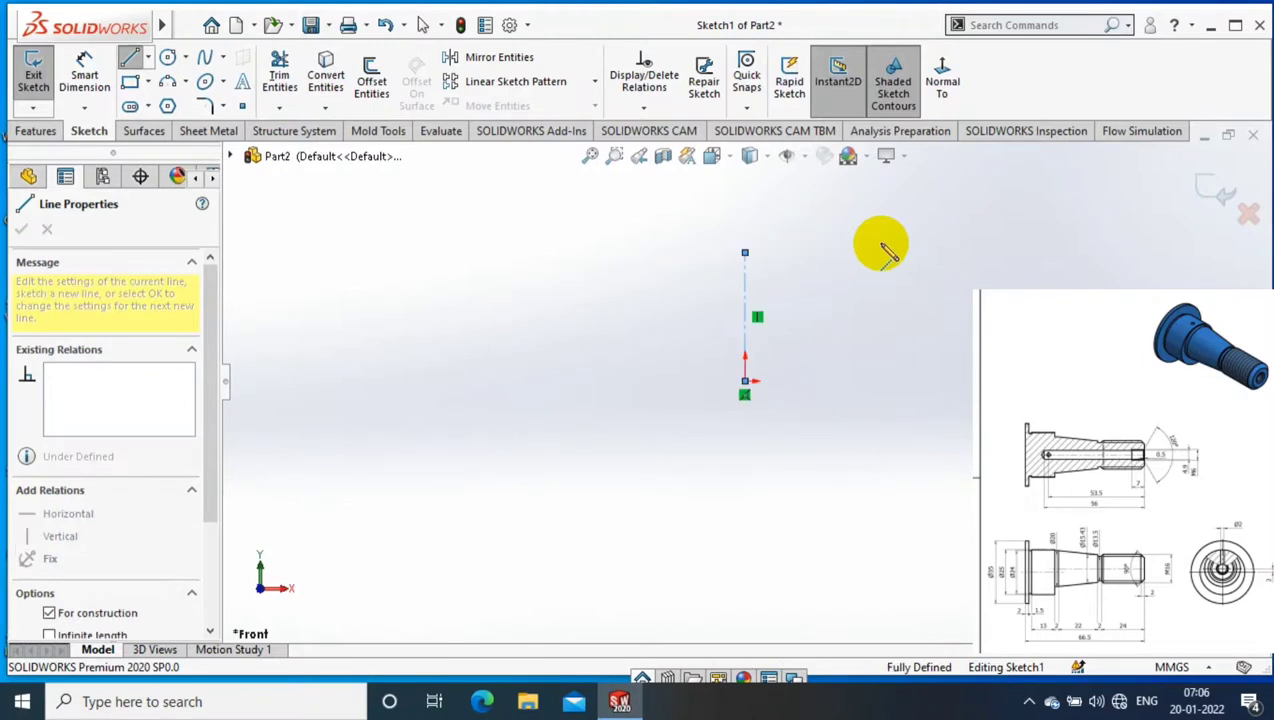
pyautogui.press('Escape')
pyautogui.scroll(-2, 888, 252)
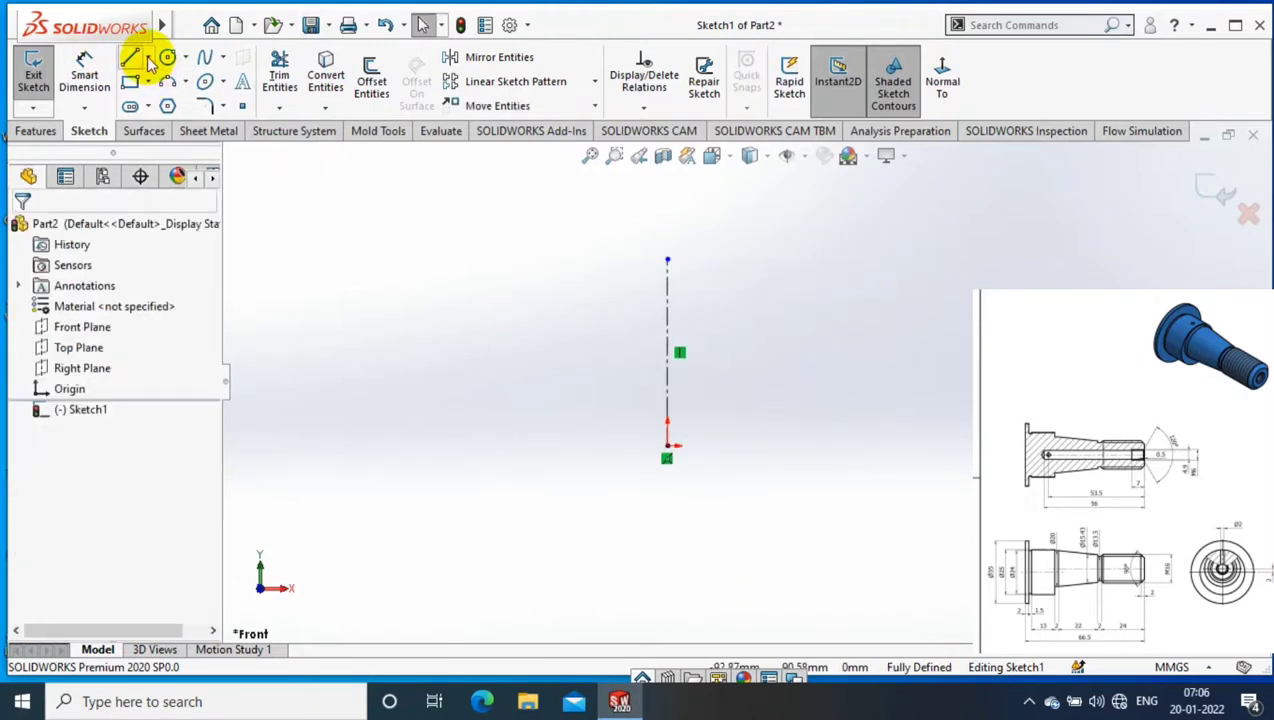
# Draw the closed stepped half-profile of the shaft beside the centreline with lines
pyautogui.click(148, 58)
pyautogui.click(160, 77)
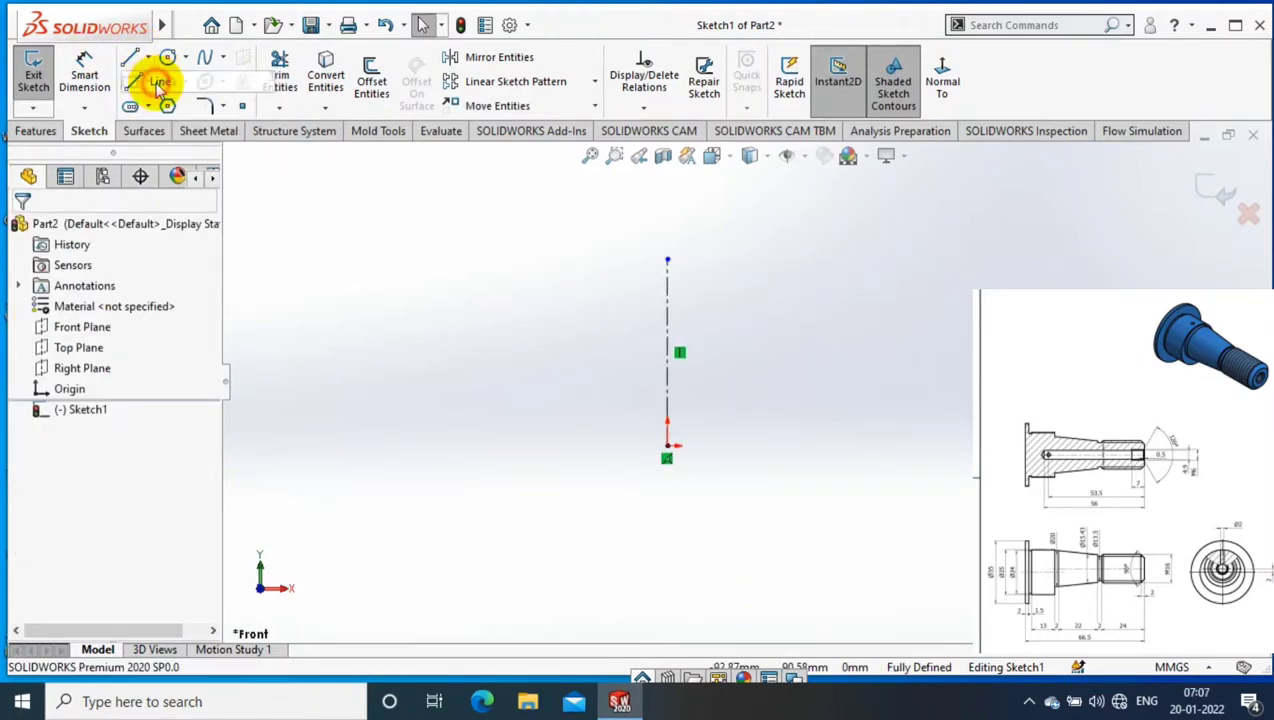
pyautogui.click(668, 446)
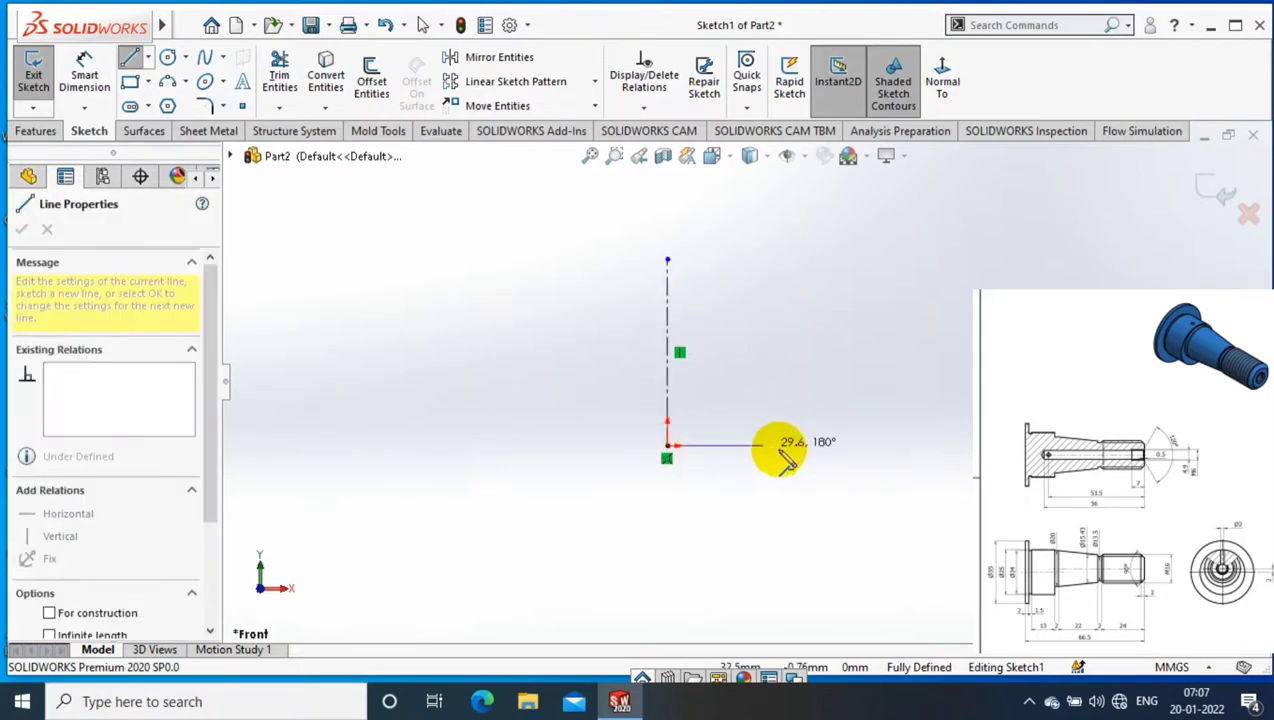
pyautogui.click(819, 446)
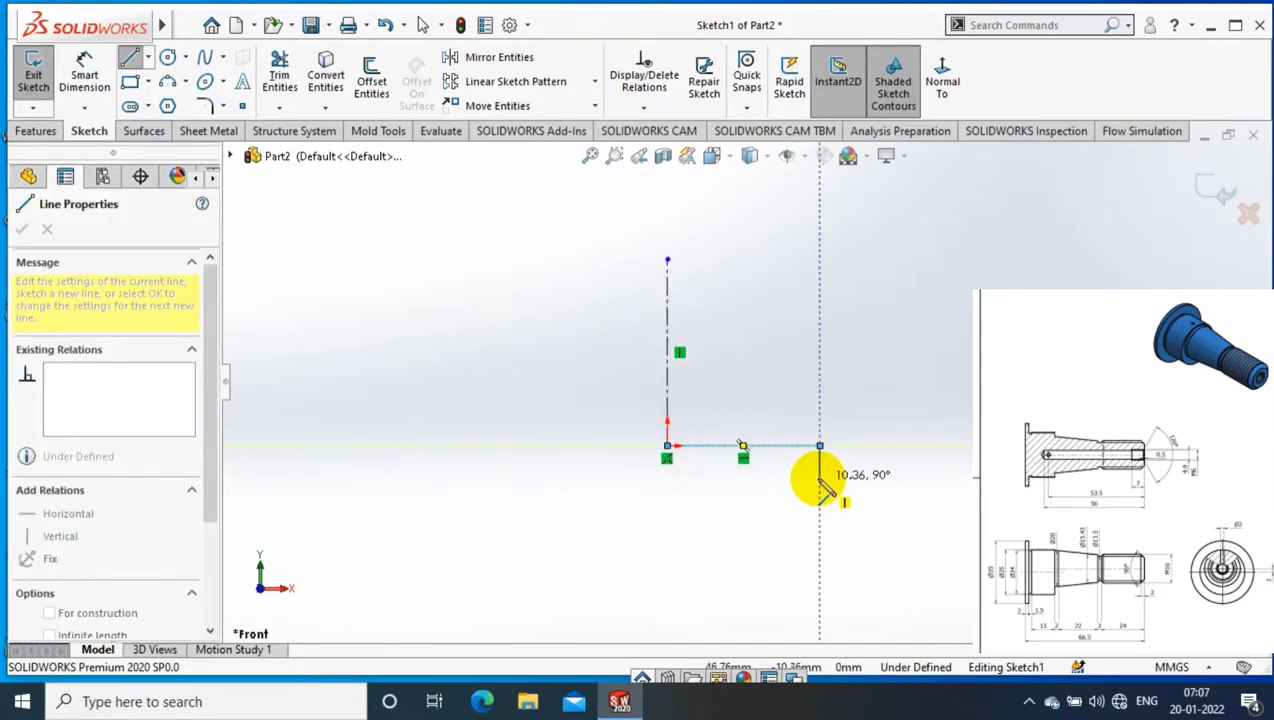
pyautogui.click(820, 477)
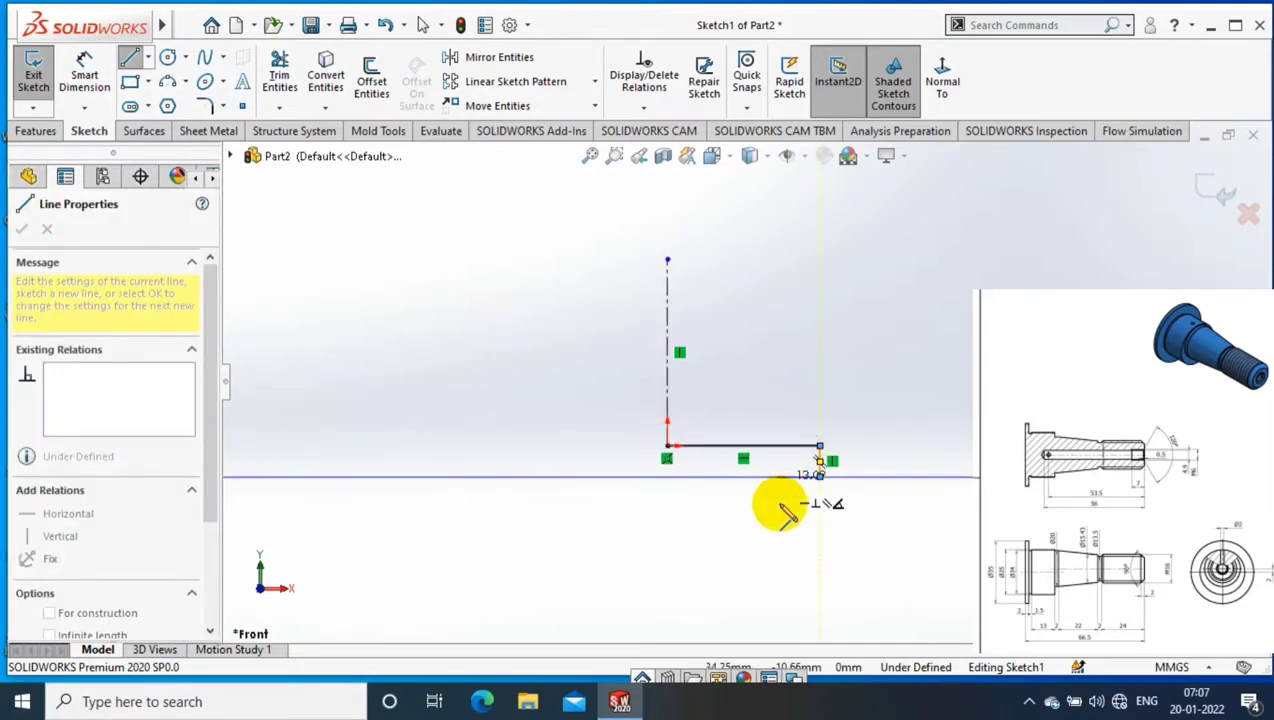
pyautogui.click(778, 476)
pyautogui.click(779, 503)
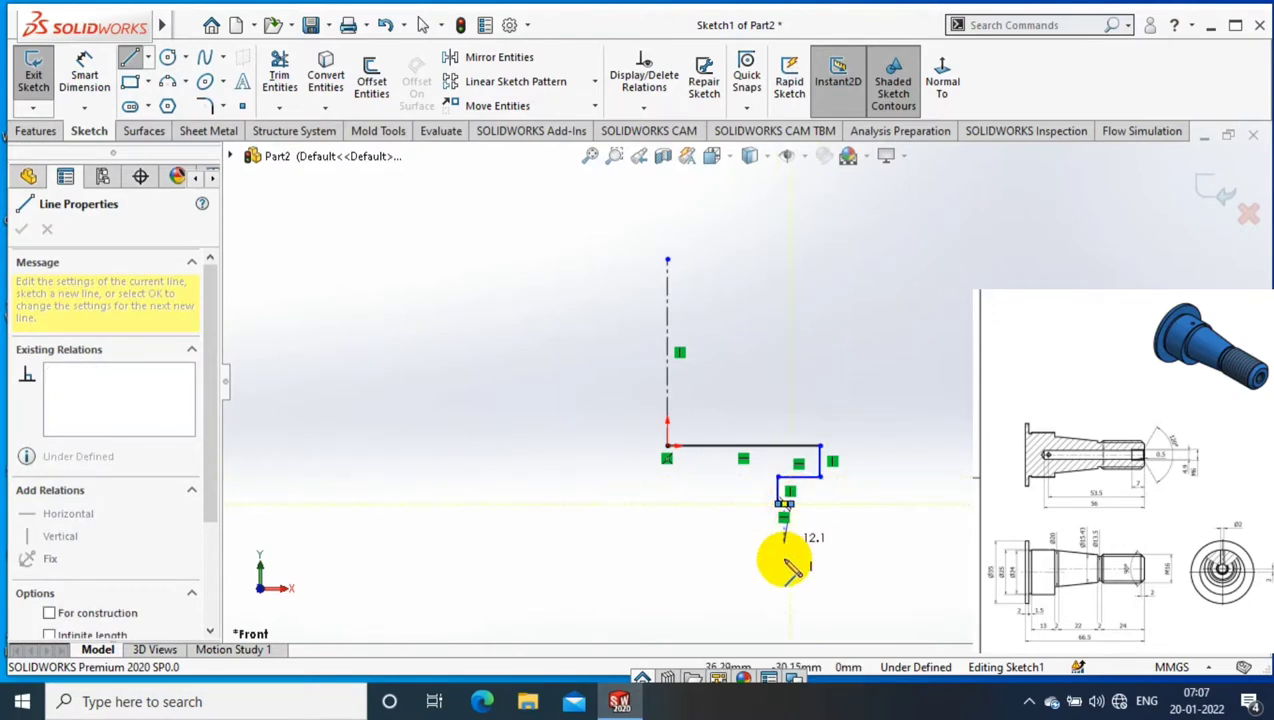
pyautogui.click(790, 542)
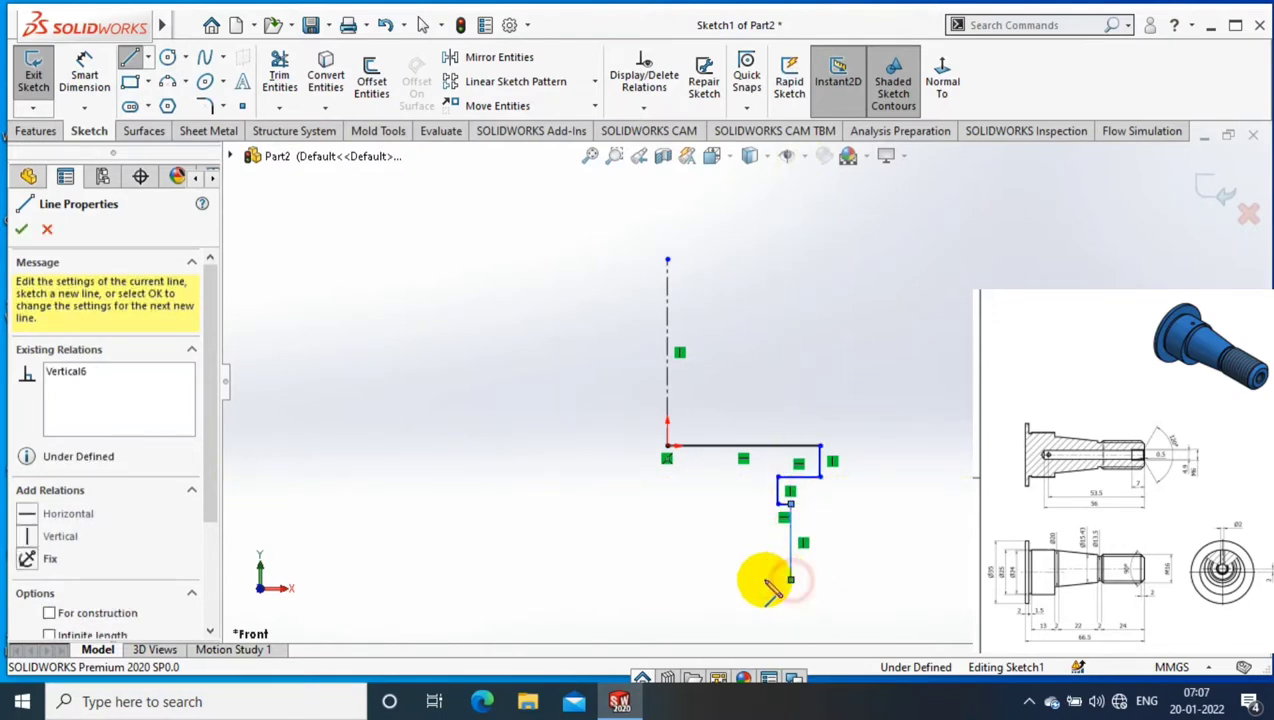
pyautogui.click(667, 580)
pyautogui.click(667, 446)
pyautogui.scroll(-2, 855, 605)
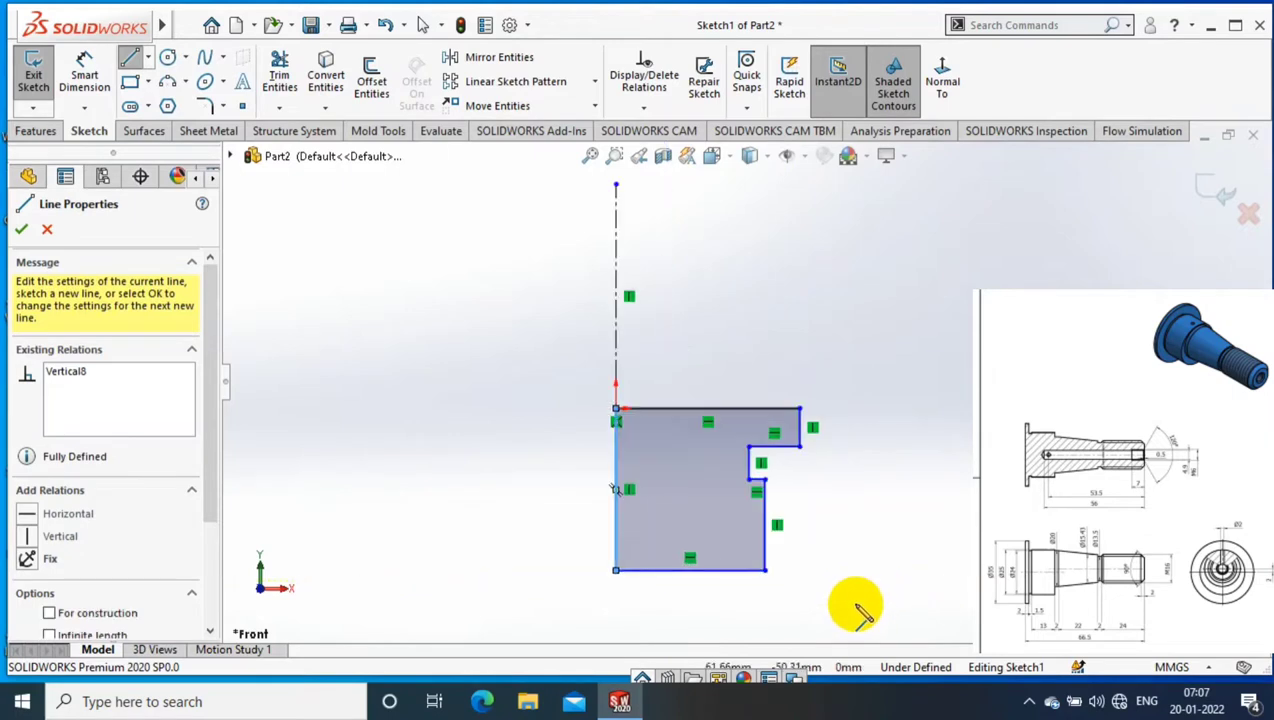
pyautogui.scroll(-1, 855, 605)
# Dimension the profile diameters about the centreline as 35, 25 and 24
pyautogui.click(85, 72)
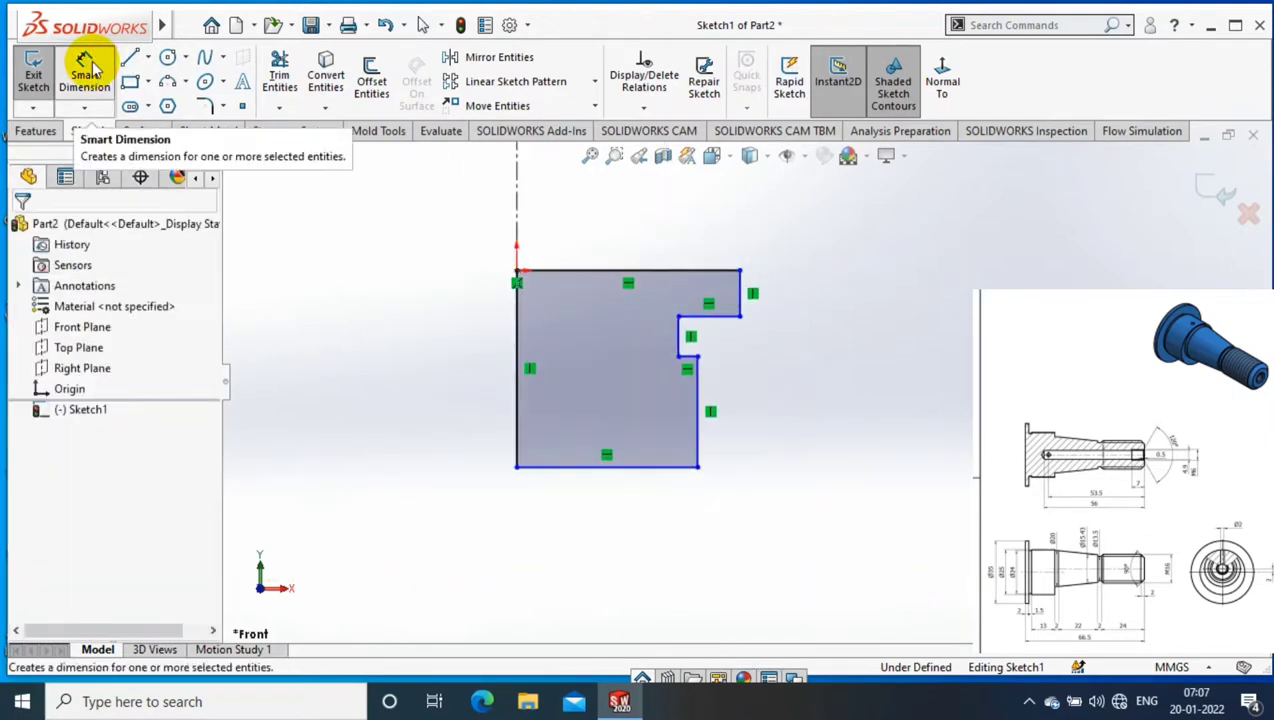
pyautogui.click(518, 188)
pyautogui.click(743, 297)
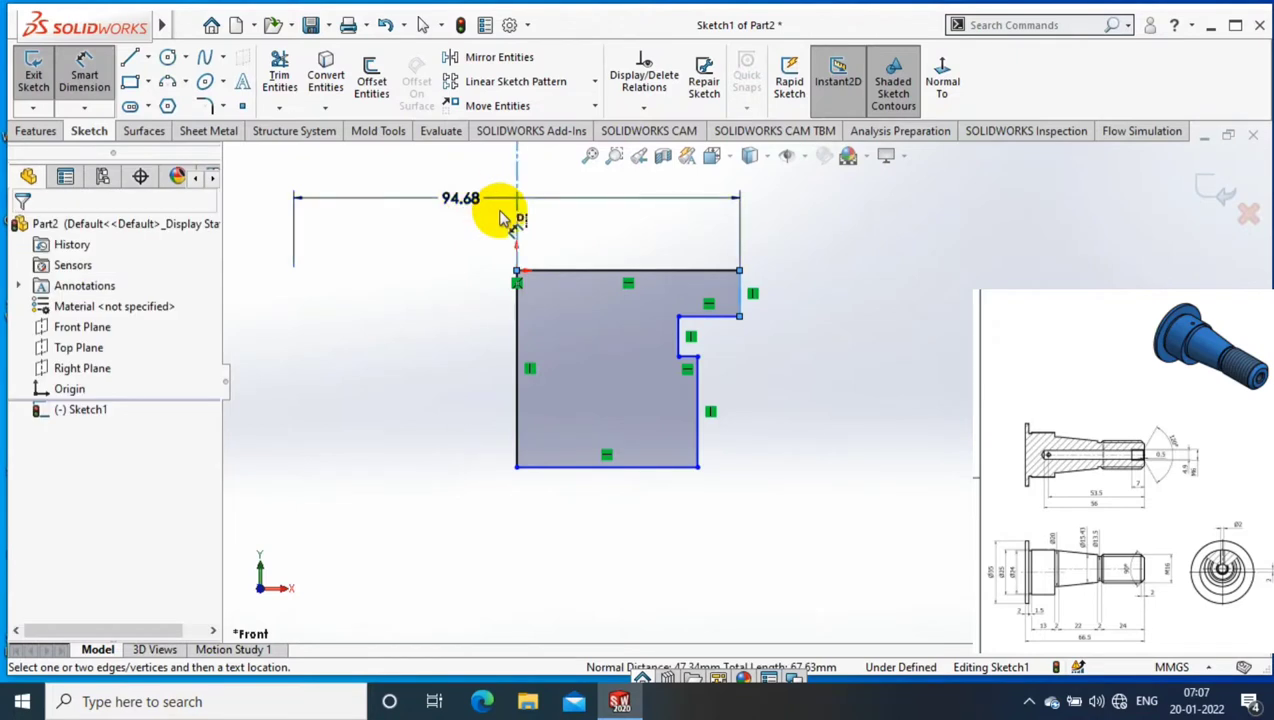
pyautogui.click(478, 208)
pyautogui.write('35')
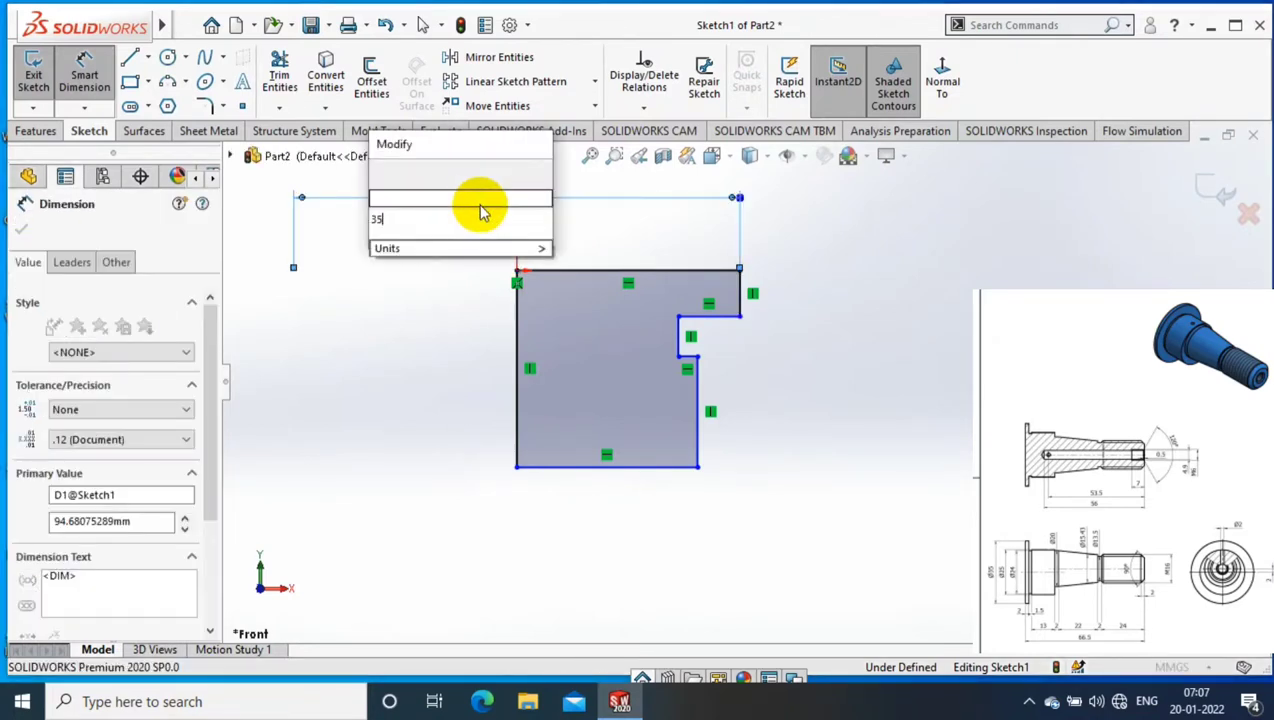
pyautogui.press('Return')
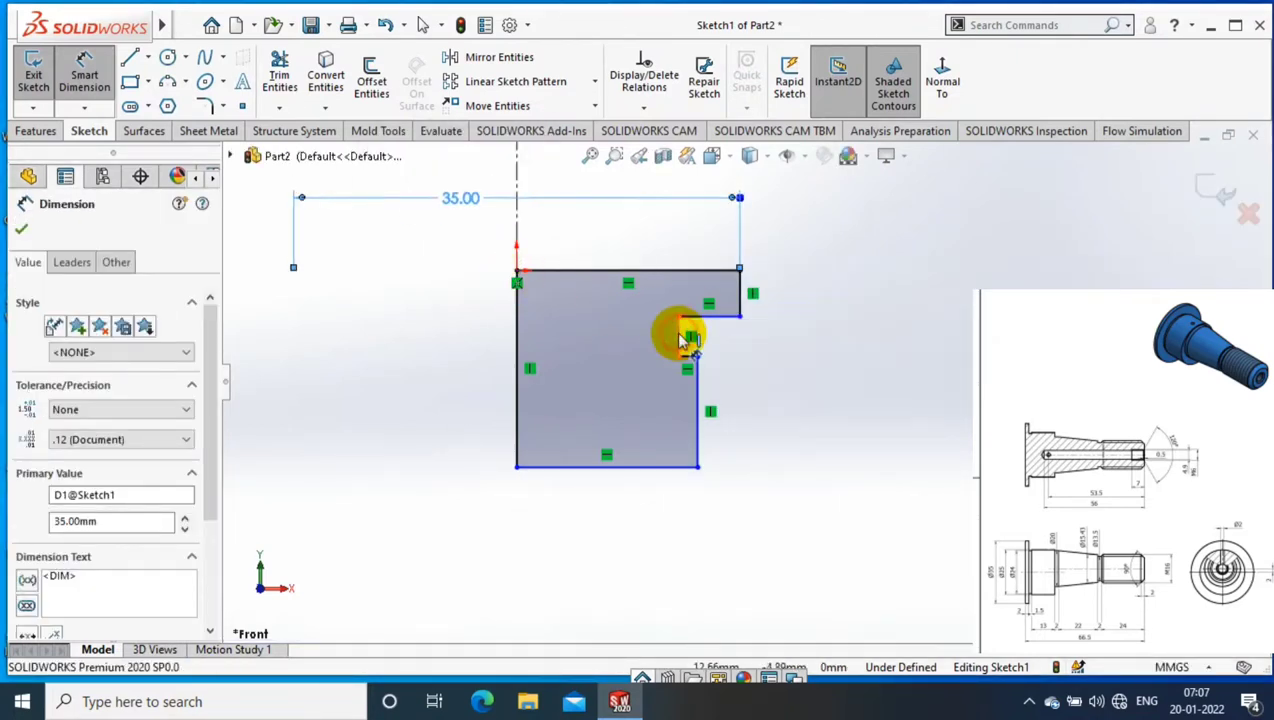
pyautogui.click(680, 335)
pyautogui.click(499, 348)
pyautogui.write('25')
pyautogui.press('Return')
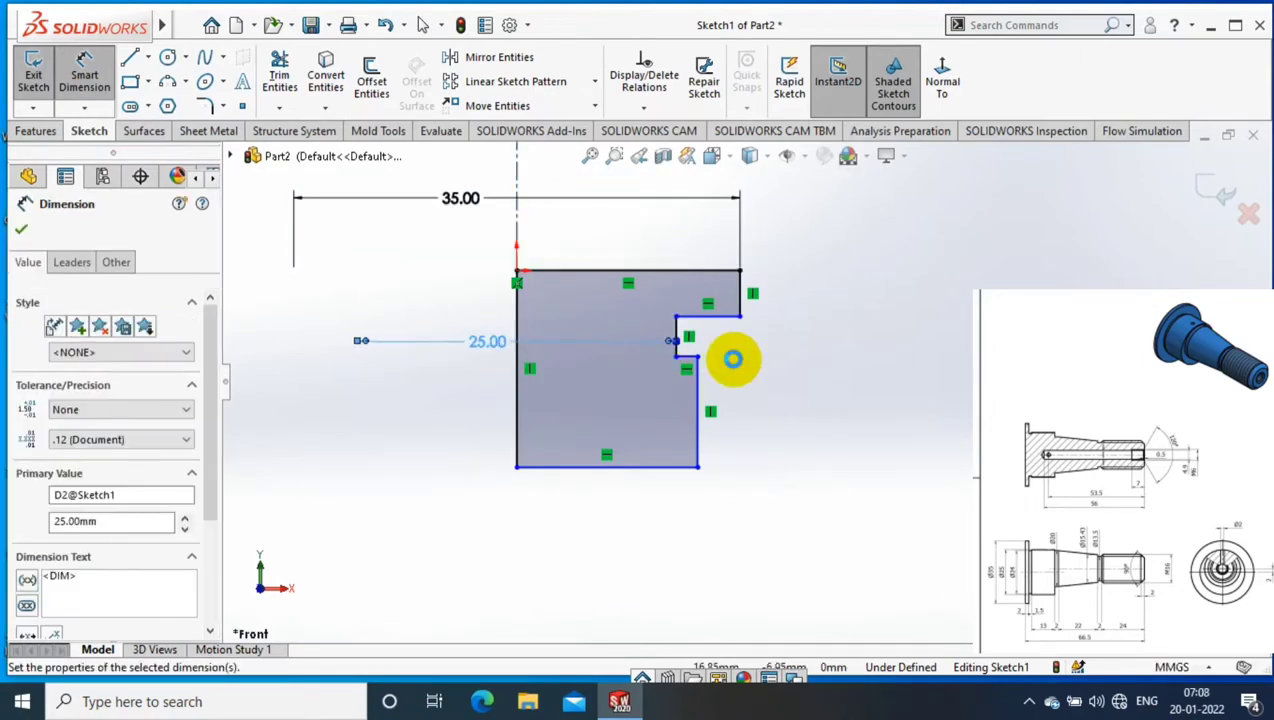
pyautogui.click(697, 400)
pyautogui.click(517, 218)
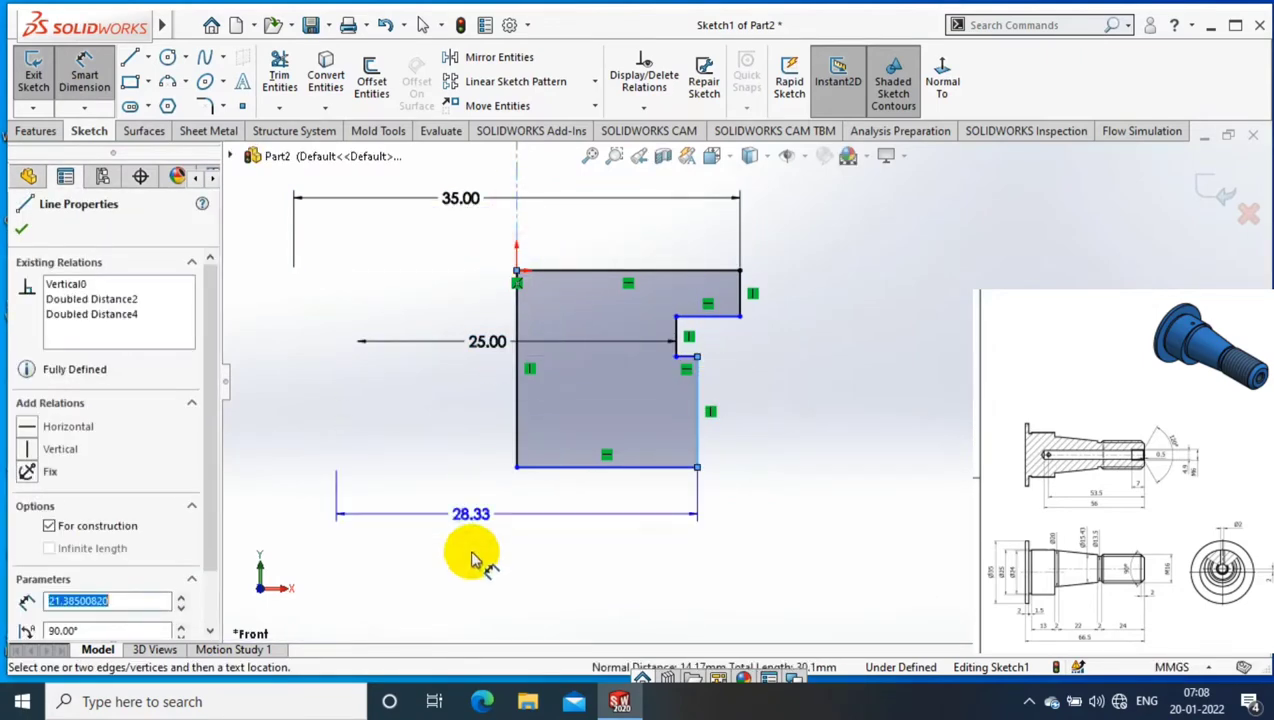
pyautogui.click(469, 555)
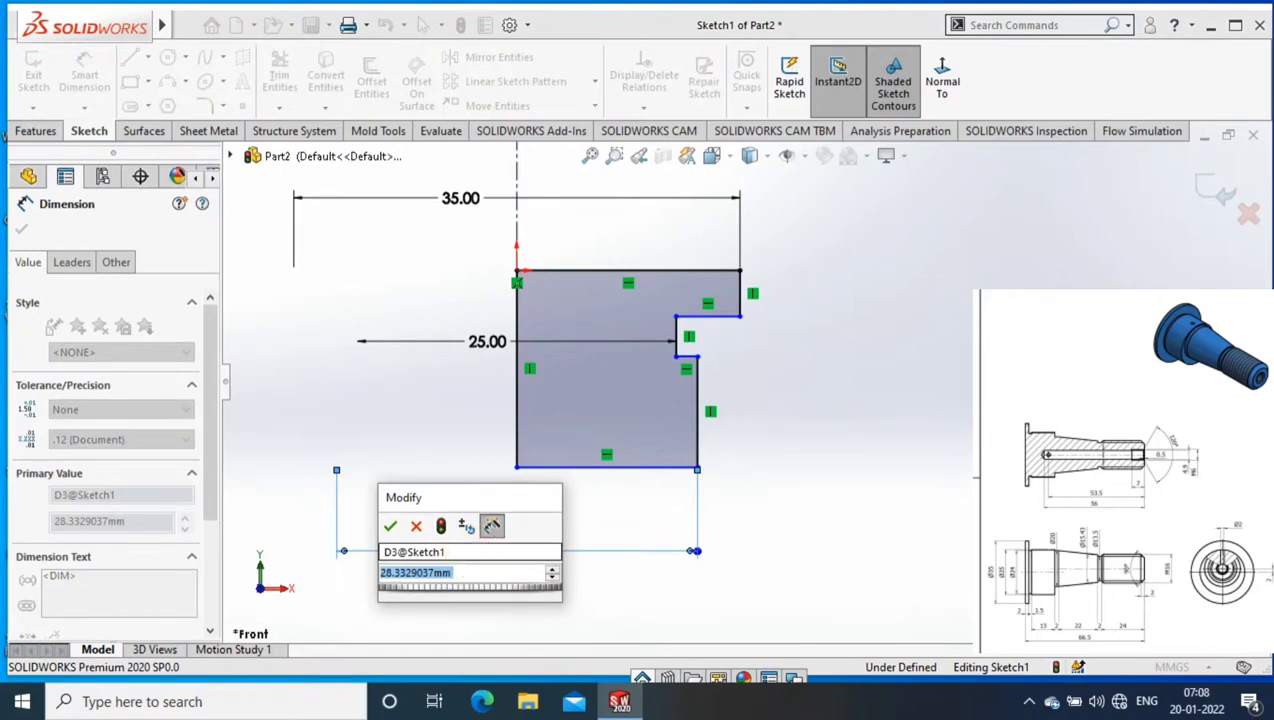
pyautogui.press('Return')
pyautogui.write('24')
pyautogui.press('Return')
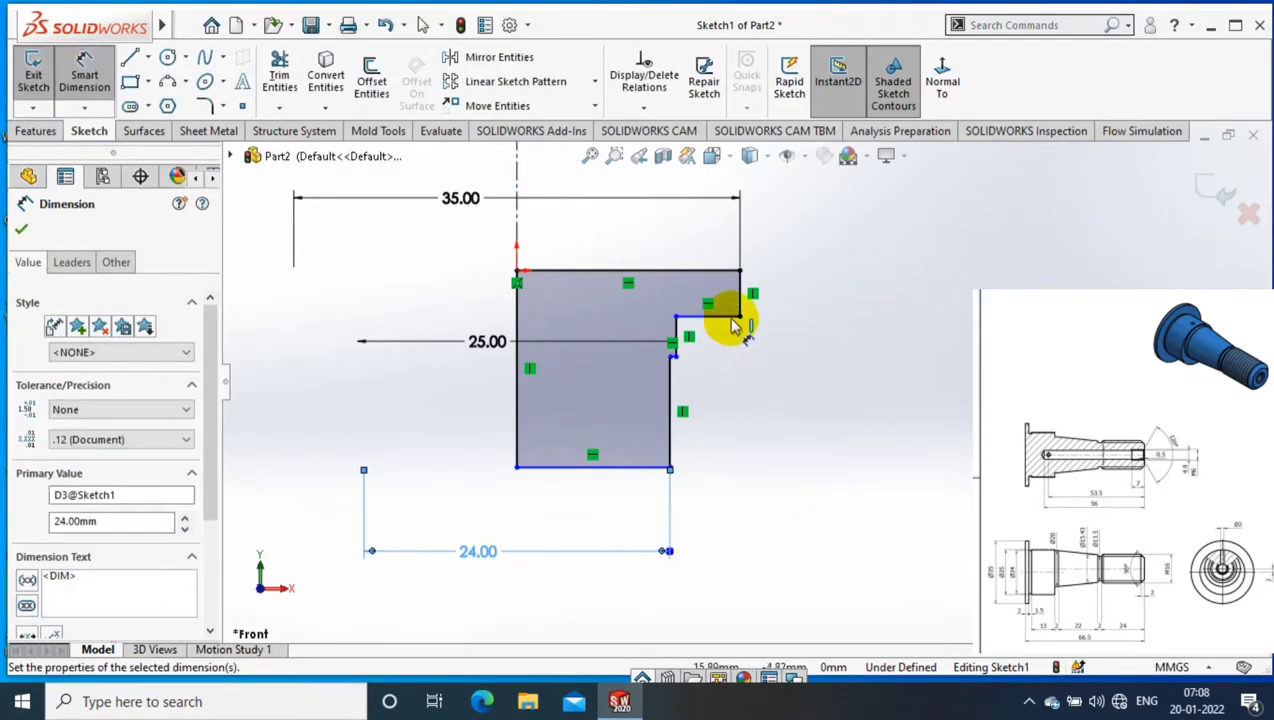
# Add the 2, 1.5 and 12 length dimensions, then exit the sketch
pyautogui.click(742, 300)
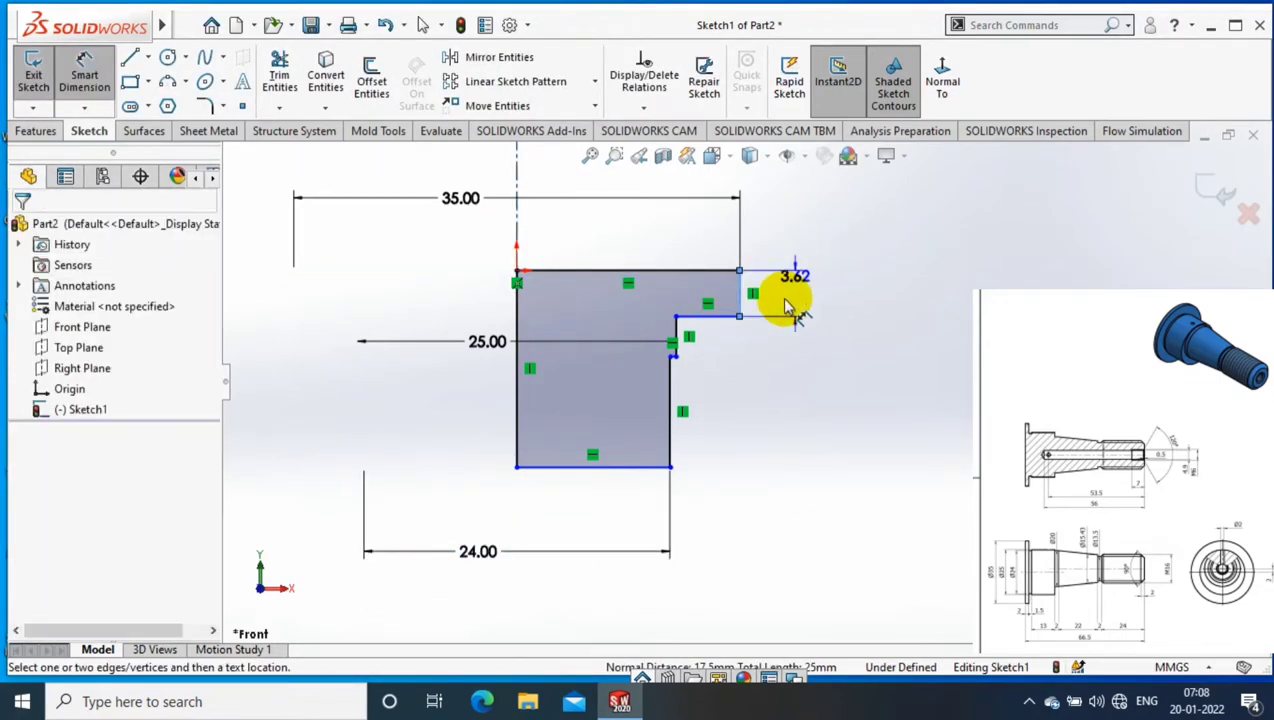
pyautogui.click(808, 316)
pyautogui.write('2.00mm')
pyautogui.press('Return')
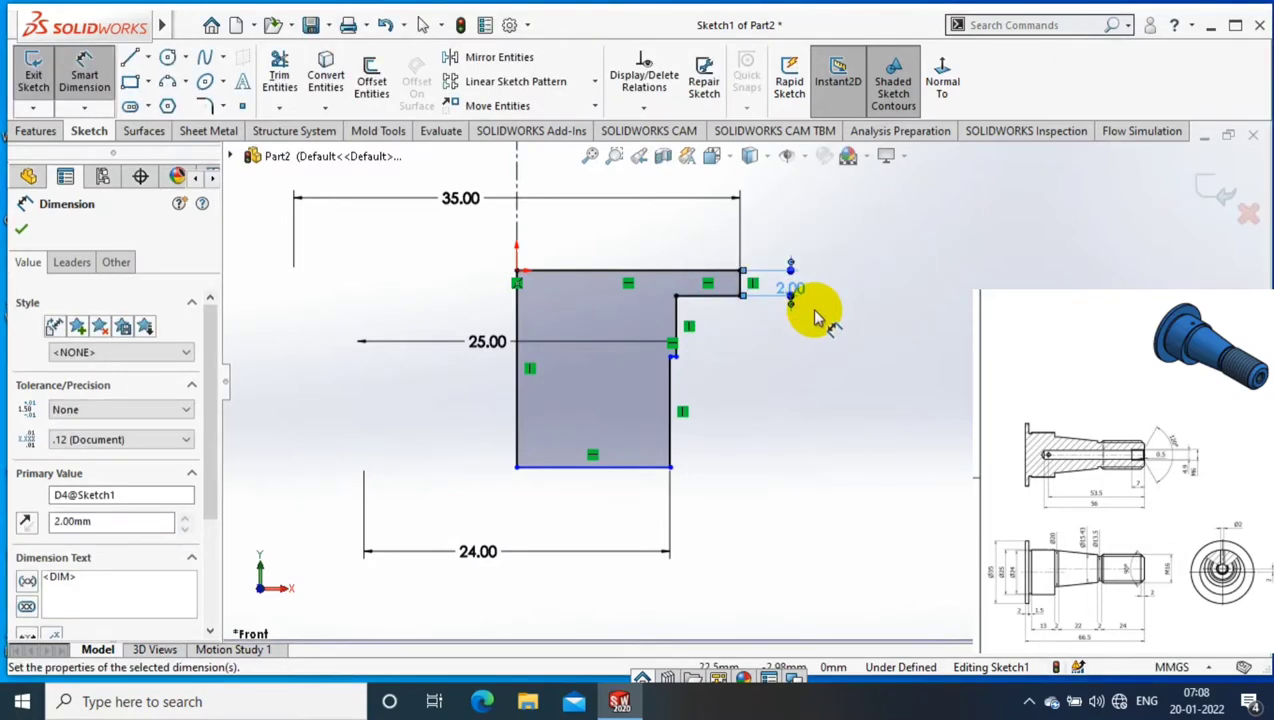
pyautogui.click(676, 325)
pyautogui.click(757, 342)
pyautogui.write('1.5')
pyautogui.press('Return')
pyautogui.click(668, 341)
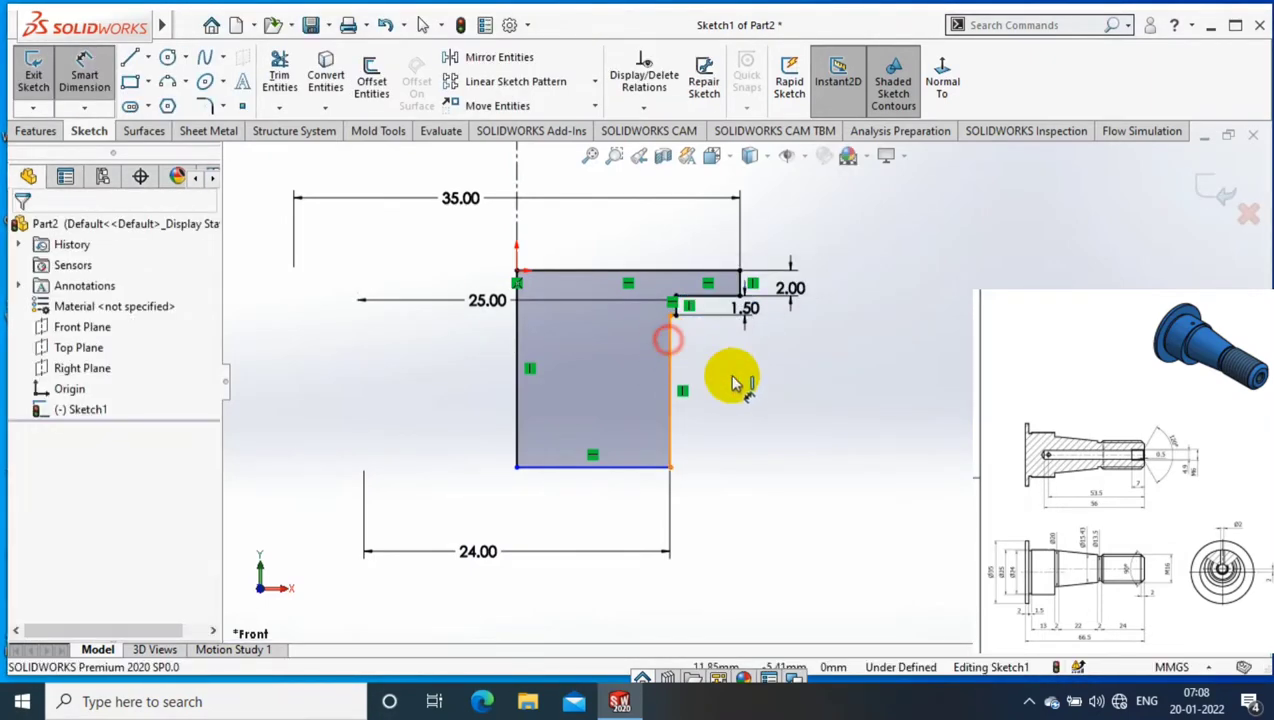
pyautogui.click(738, 388)
pyautogui.write('12')
pyautogui.press('Return')
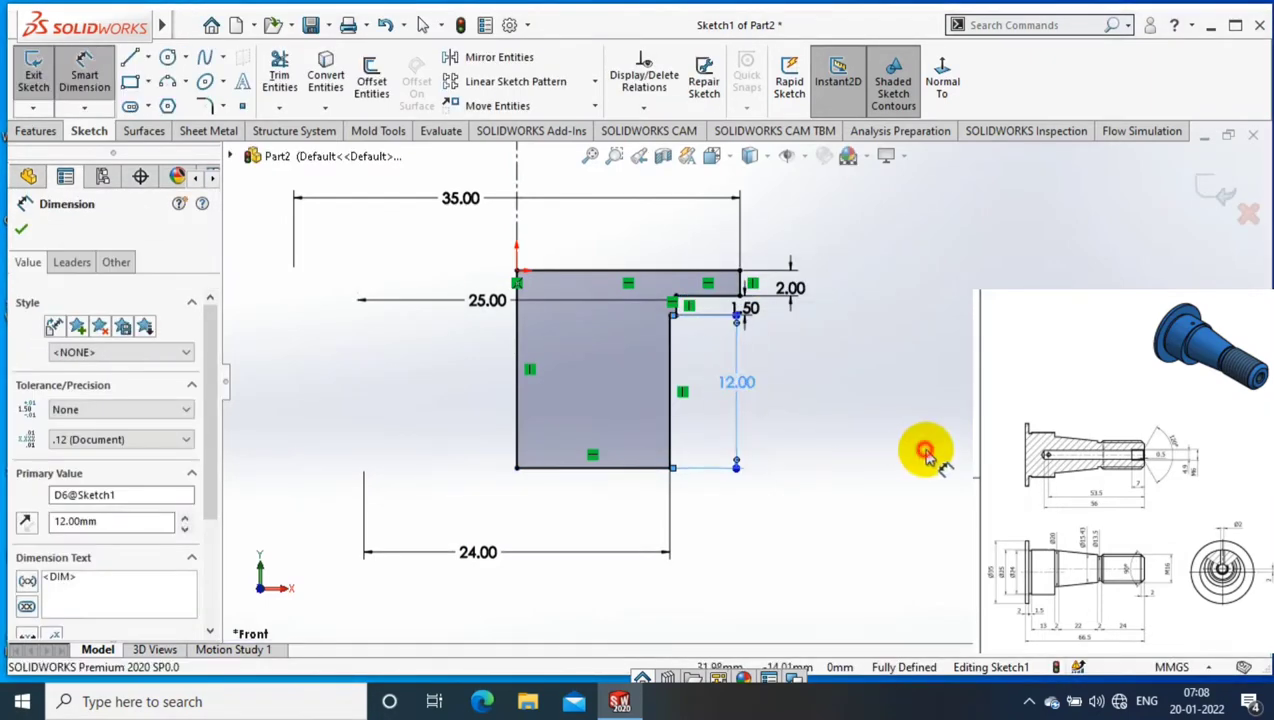
pyautogui.click(738, 382)
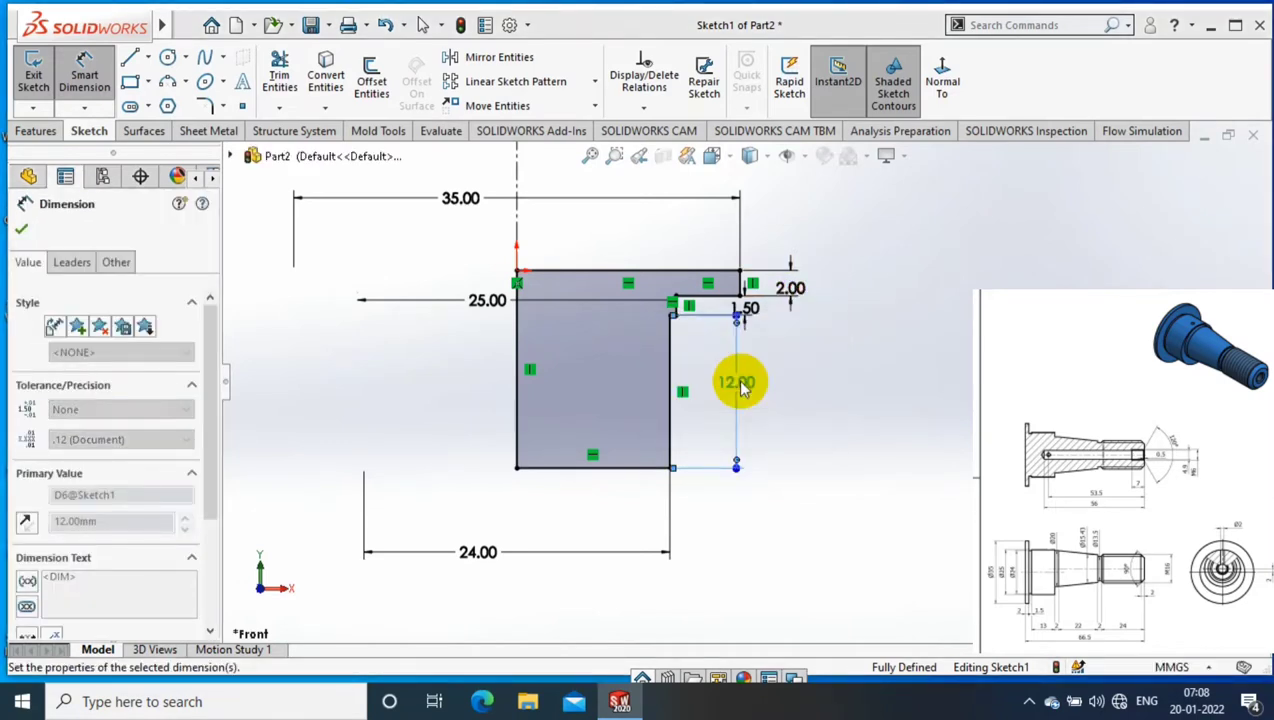
pyautogui.click(33, 70)
# Accept a 360° Blind revolve of Sketch1 about Line1
pyautogui.click(57, 136)
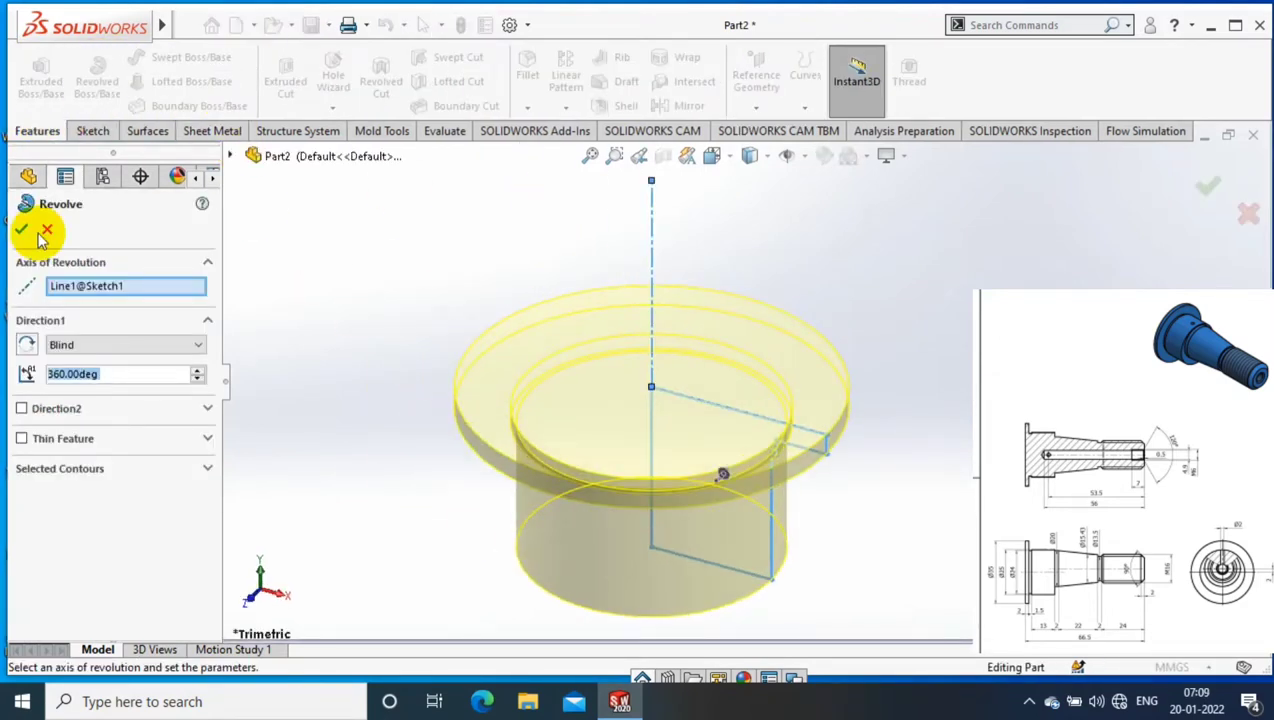
pyautogui.click(23, 228)
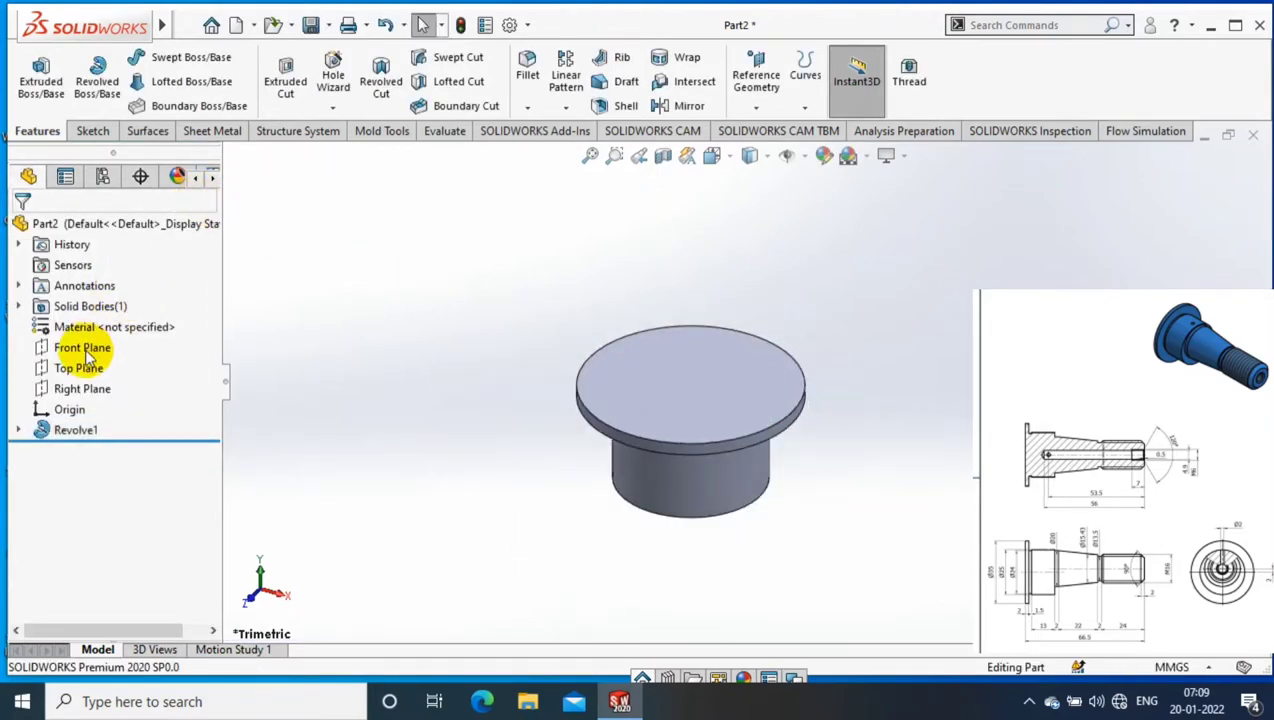
# Start a face-on sketch on the Front Plane and draw a line along the part's bottom edge
pyautogui.rightClick(88, 354)
pyautogui.click(193, 322)
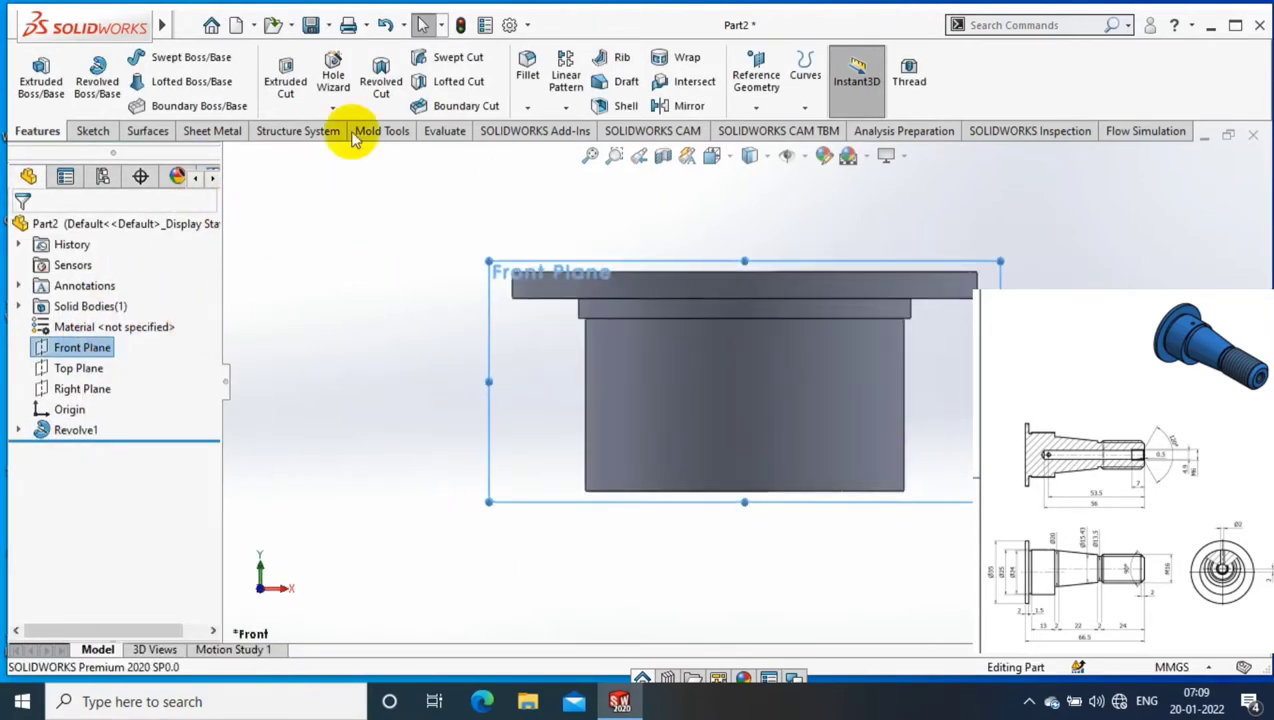
pyautogui.click(92, 131)
pyautogui.press('l')
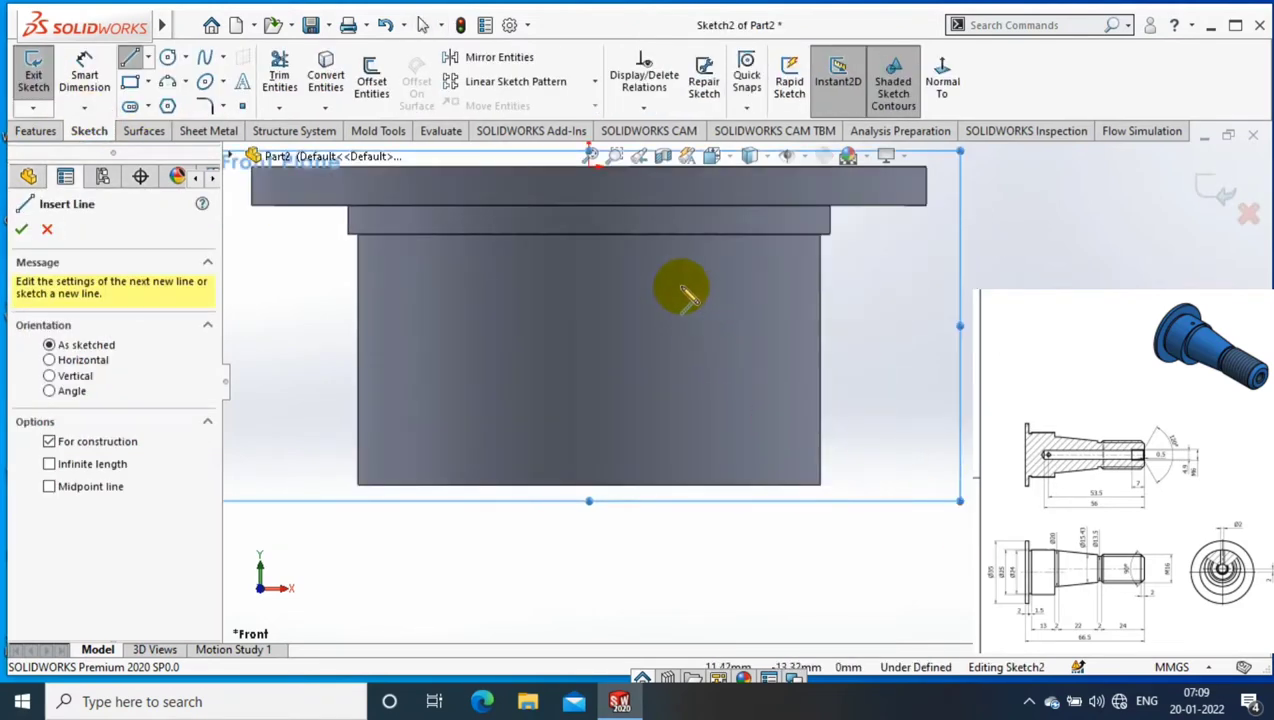
pyautogui.scroll(3, 660, 370)
pyautogui.click(672, 381)
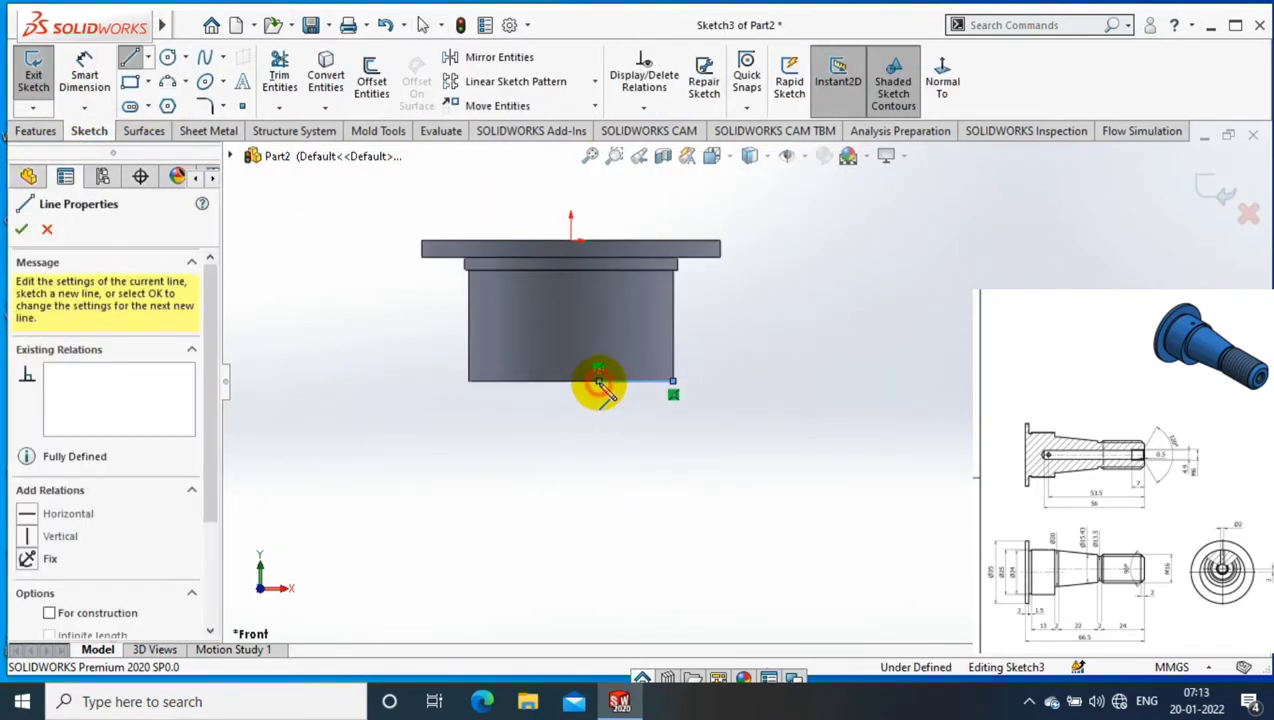
pyautogui.click(598, 381)
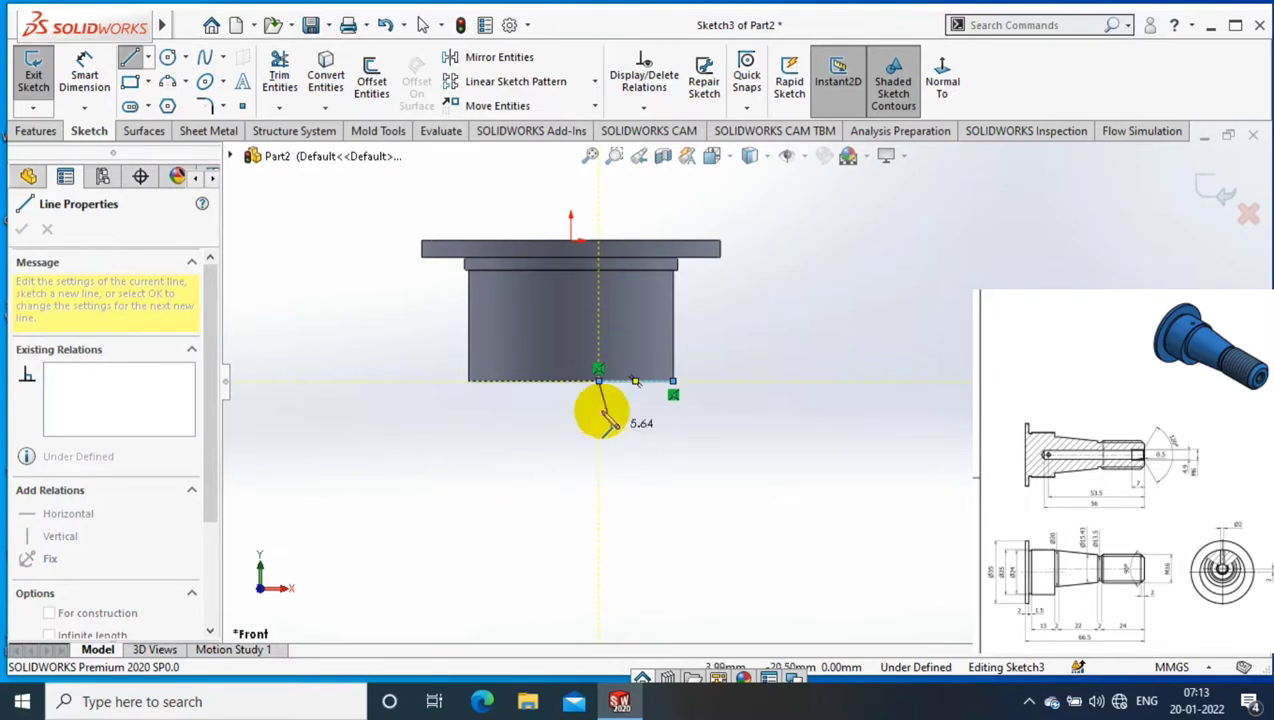
pyautogui.press('Escape')
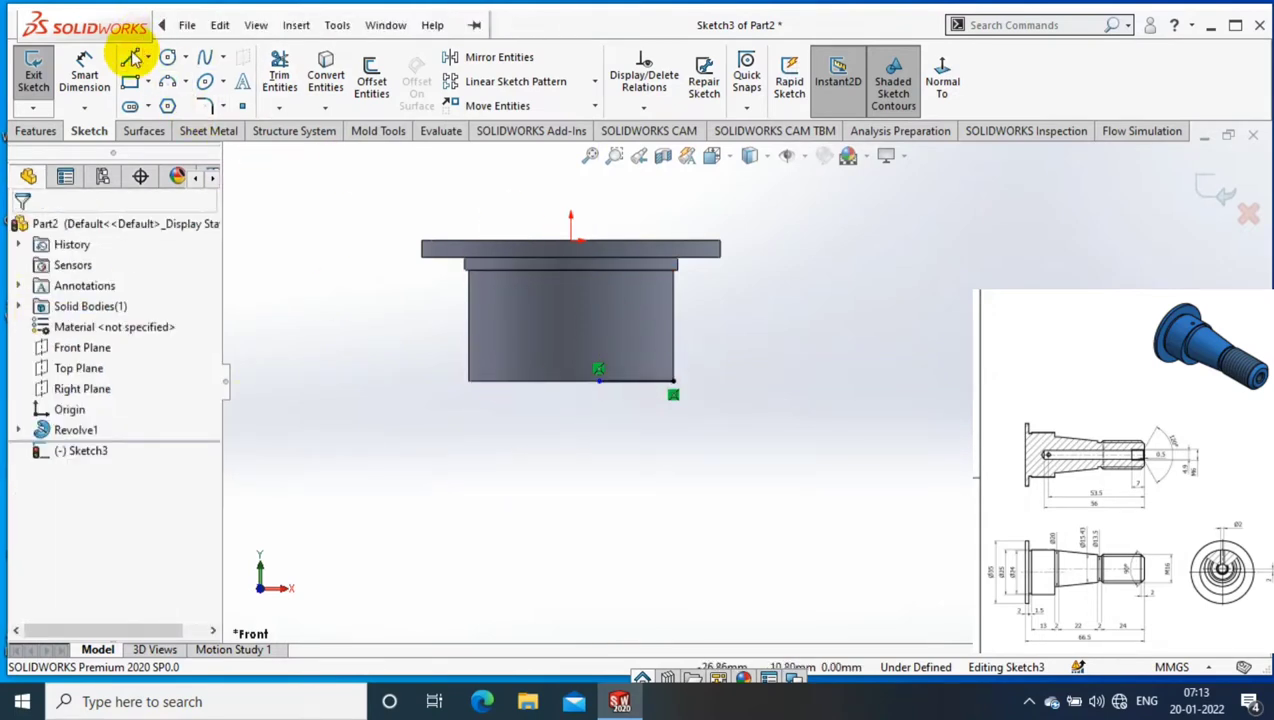
# Draw a short vertical segment and the slanted taper line below the flange
pyautogui.click(129, 57)
pyautogui.click(673, 393)
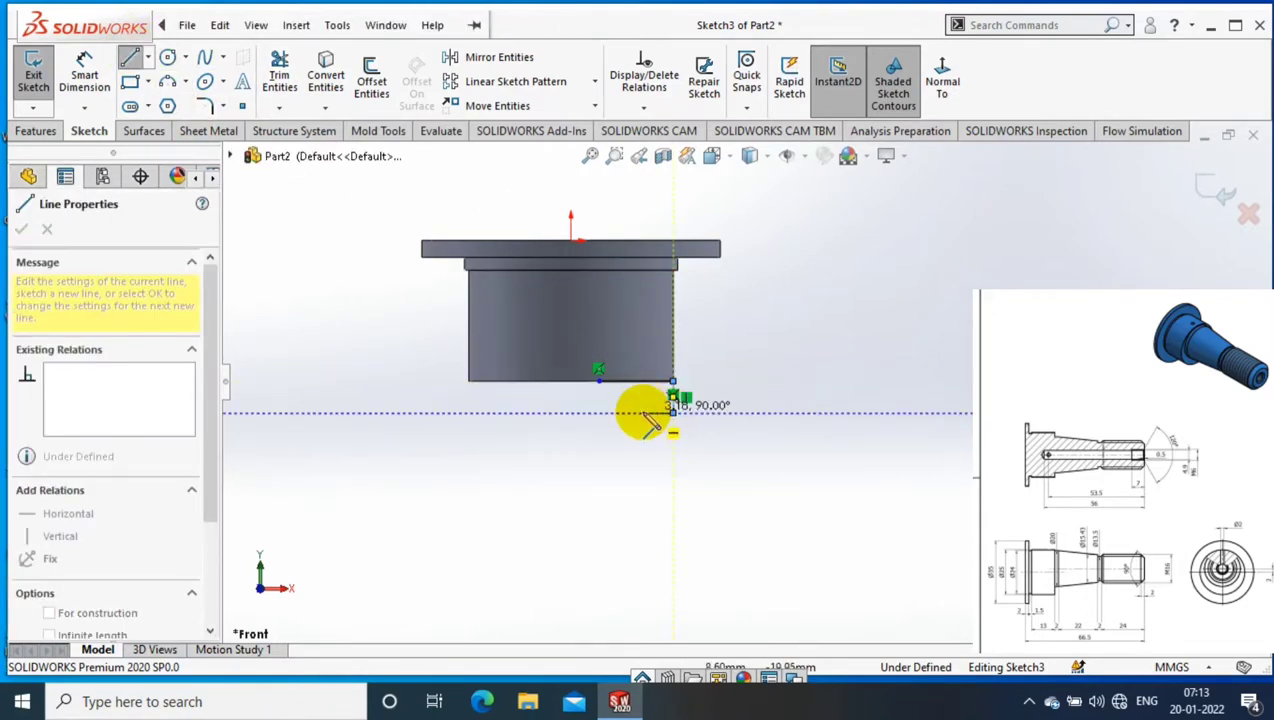
pyautogui.click(648, 415)
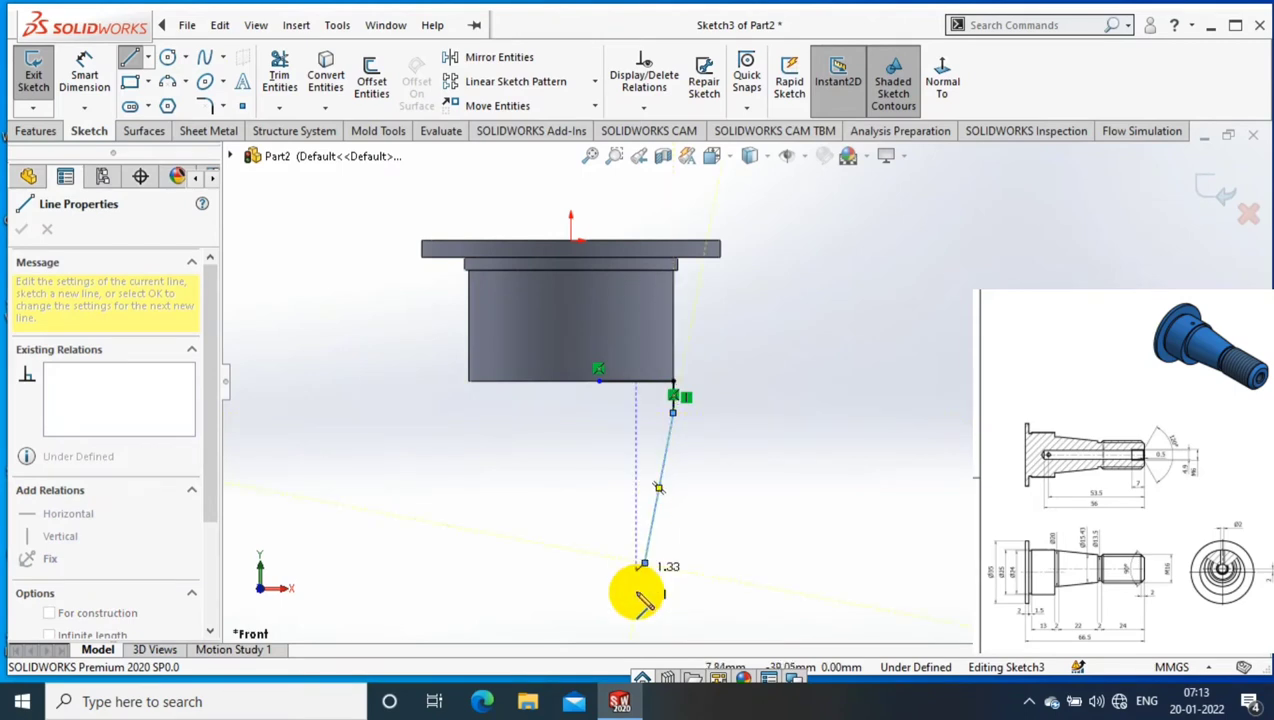
pyautogui.click(643, 593)
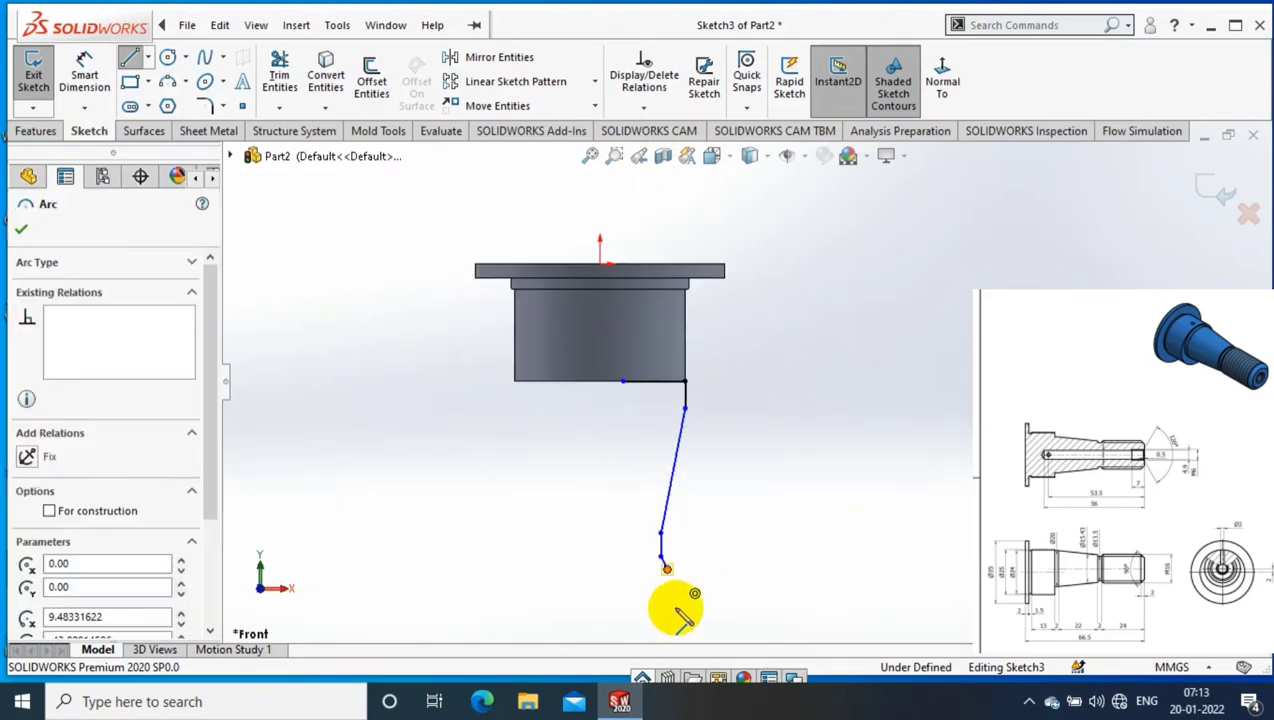
pyautogui.scroll(3, 673, 602)
pyautogui.press('Escape')
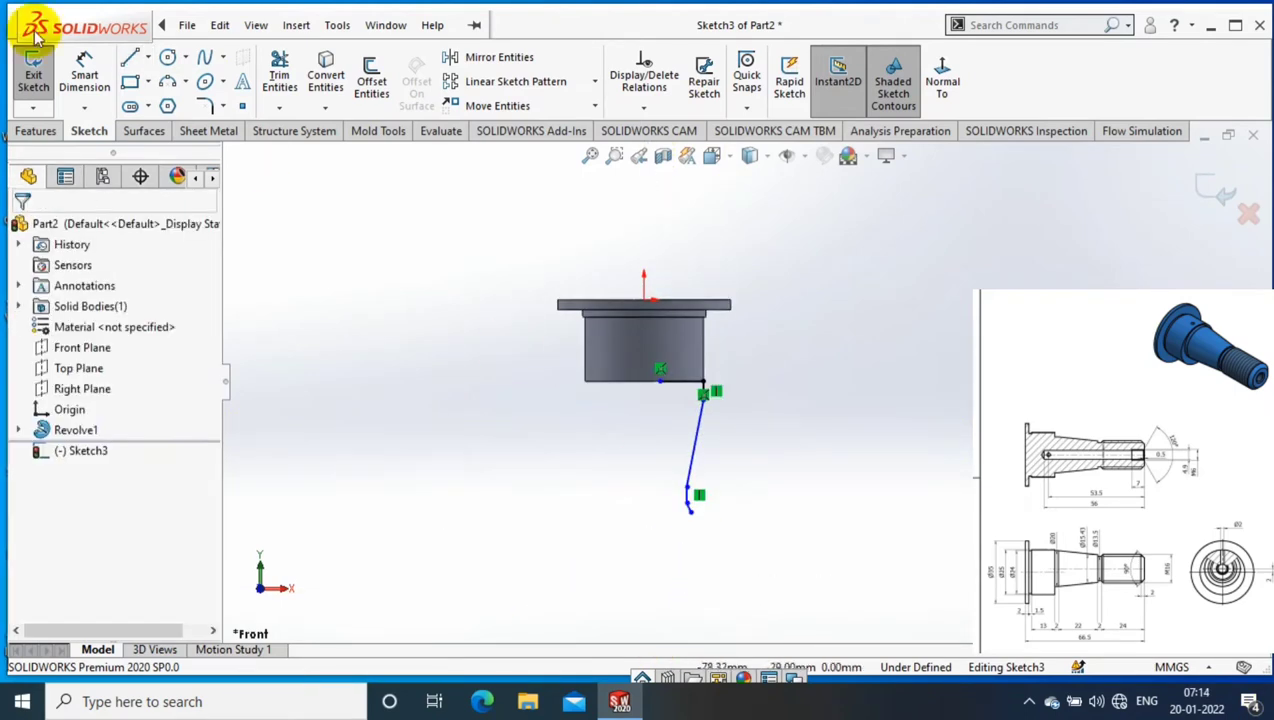
# Draw the vertical shaft lines and close the profile with bottom and left edges
pyautogui.press('l')
pyautogui.click(689, 492)
pyautogui.click(690, 560)
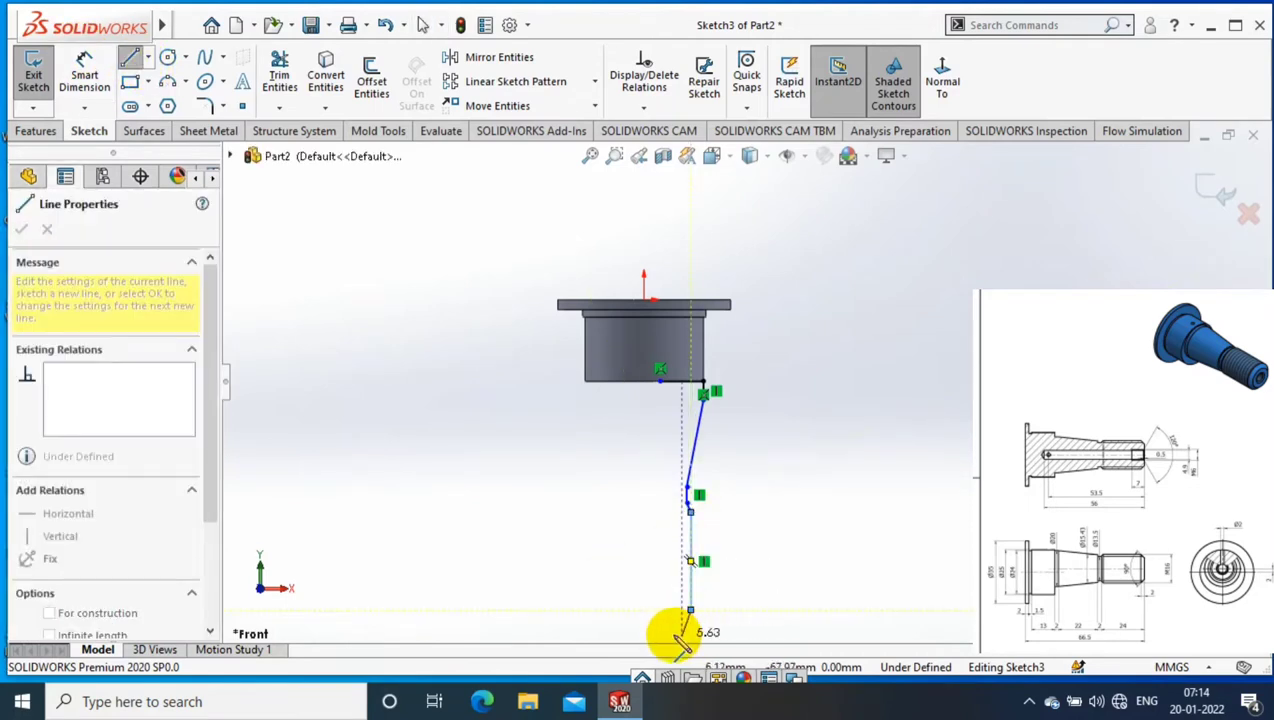
pyautogui.click(689, 628)
pyautogui.scroll(-2, 689, 628)
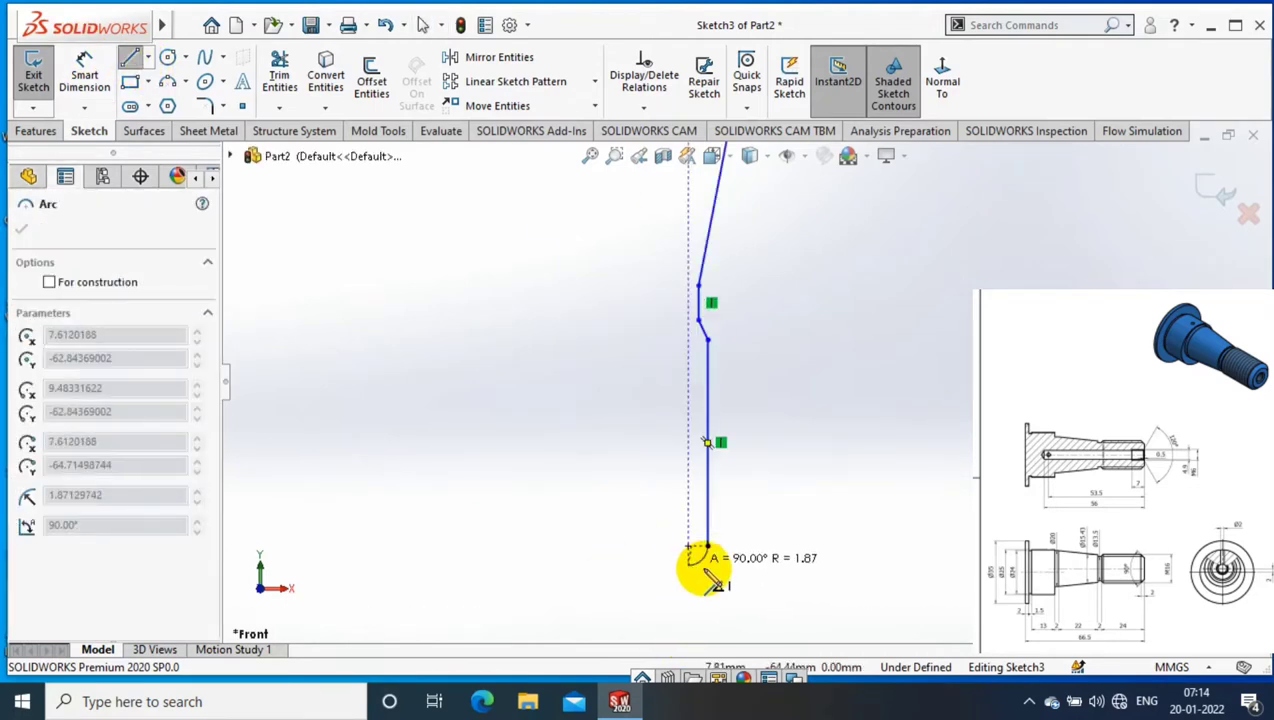
pyautogui.scroll(-3, 706, 570)
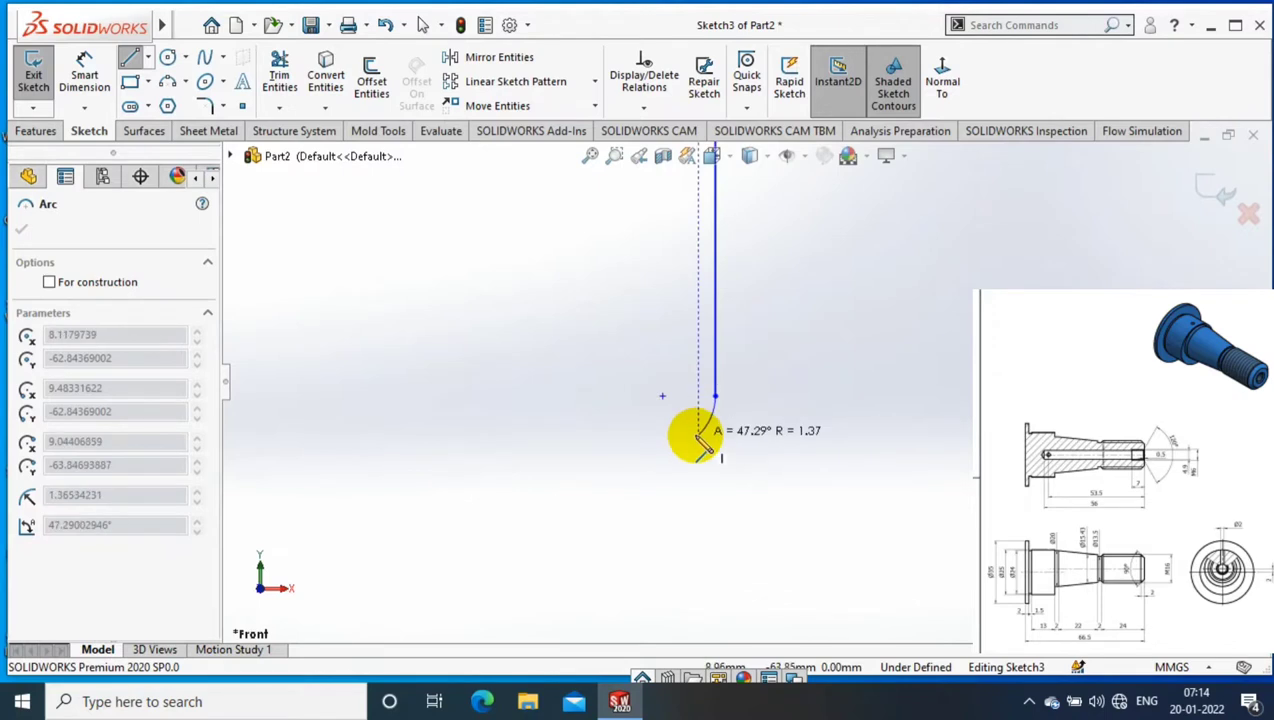
pyautogui.press('Escape')
pyautogui.press('Escape')
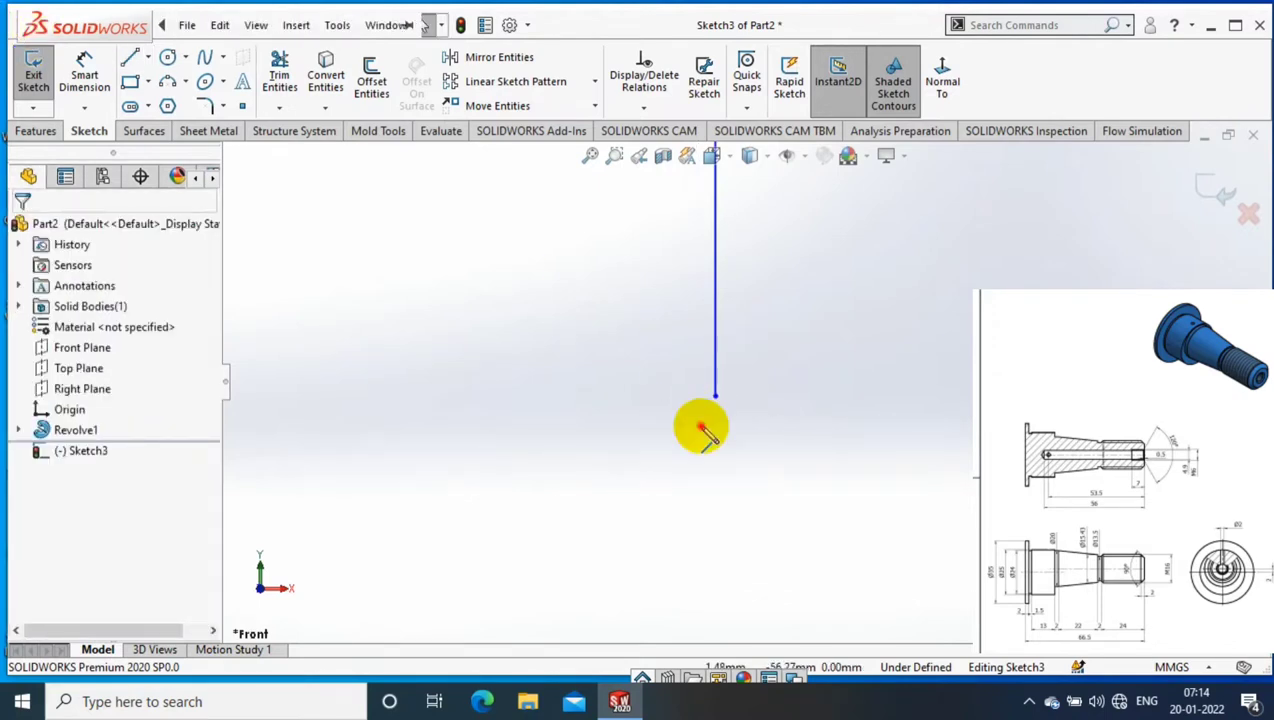
pyautogui.press('l')
pyautogui.scroll(2, 735, 388)
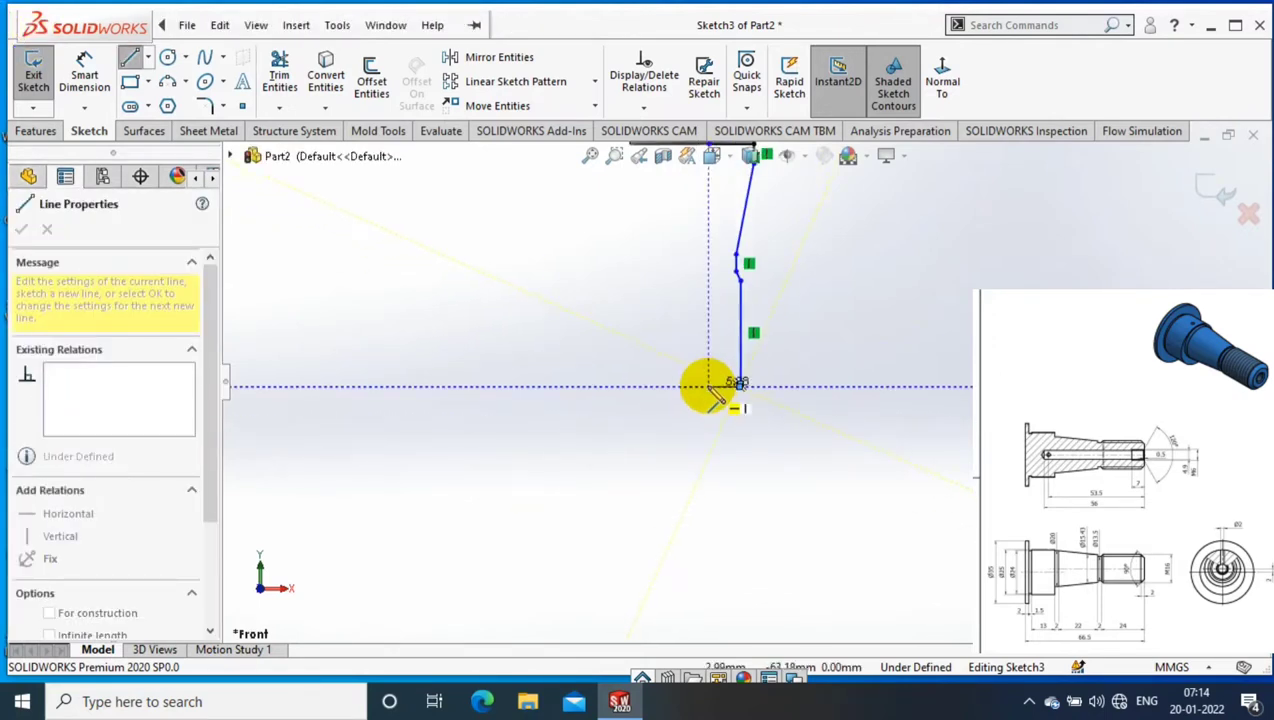
pyautogui.scroll(2, 697, 383)
pyautogui.click(720, 383)
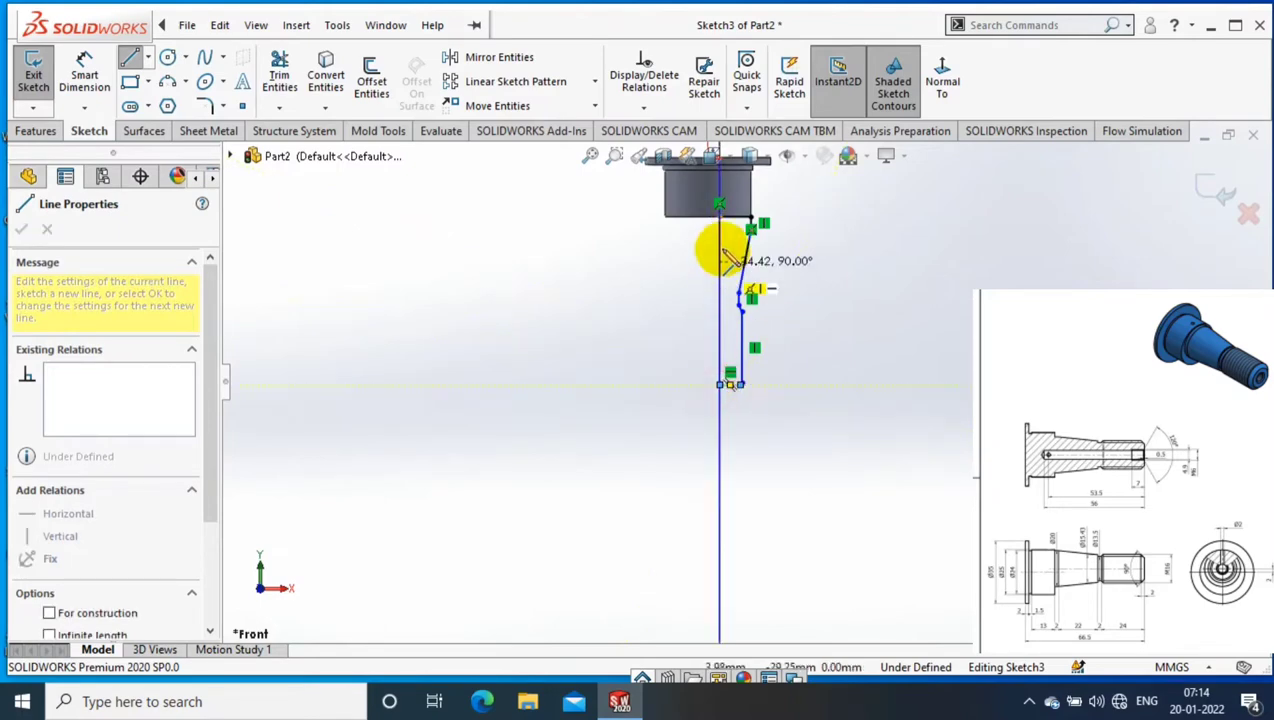
pyautogui.click(720, 215)
pyautogui.scroll(-3, 790, 220)
# Dimension the profile's top edge to 10 mm
pyautogui.click(86, 86)
pyautogui.click(660, 222)
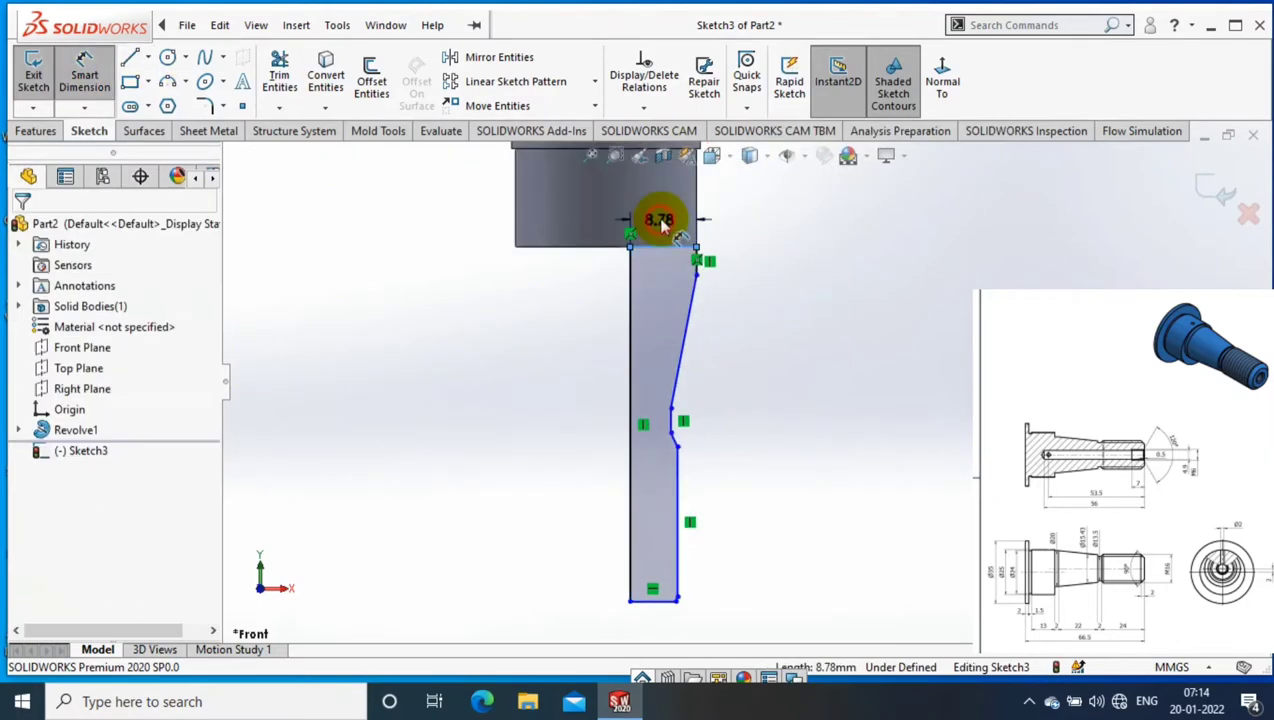
pyautogui.click(662, 225)
pyautogui.write('10')
pyautogui.press('Return')
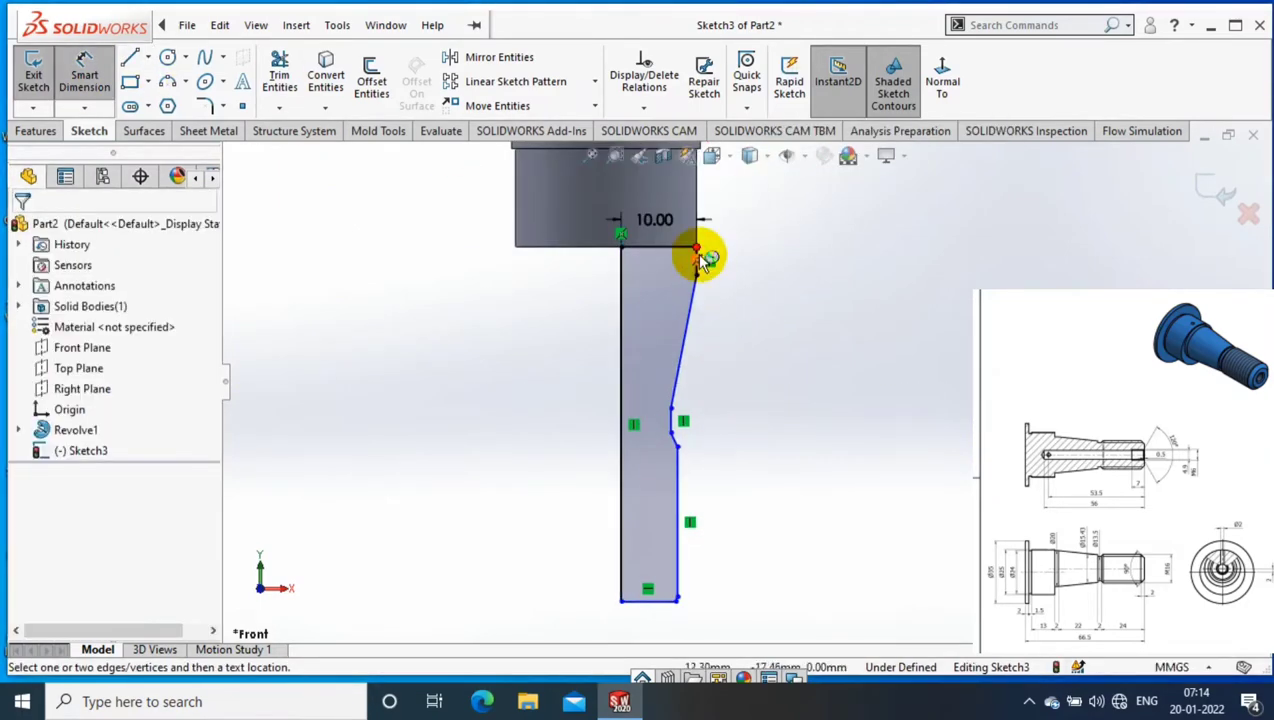
# Add the 2.00 vertical offset, 7.72 horizontal distance and 24 height dimensions
pyautogui.click(699, 264)
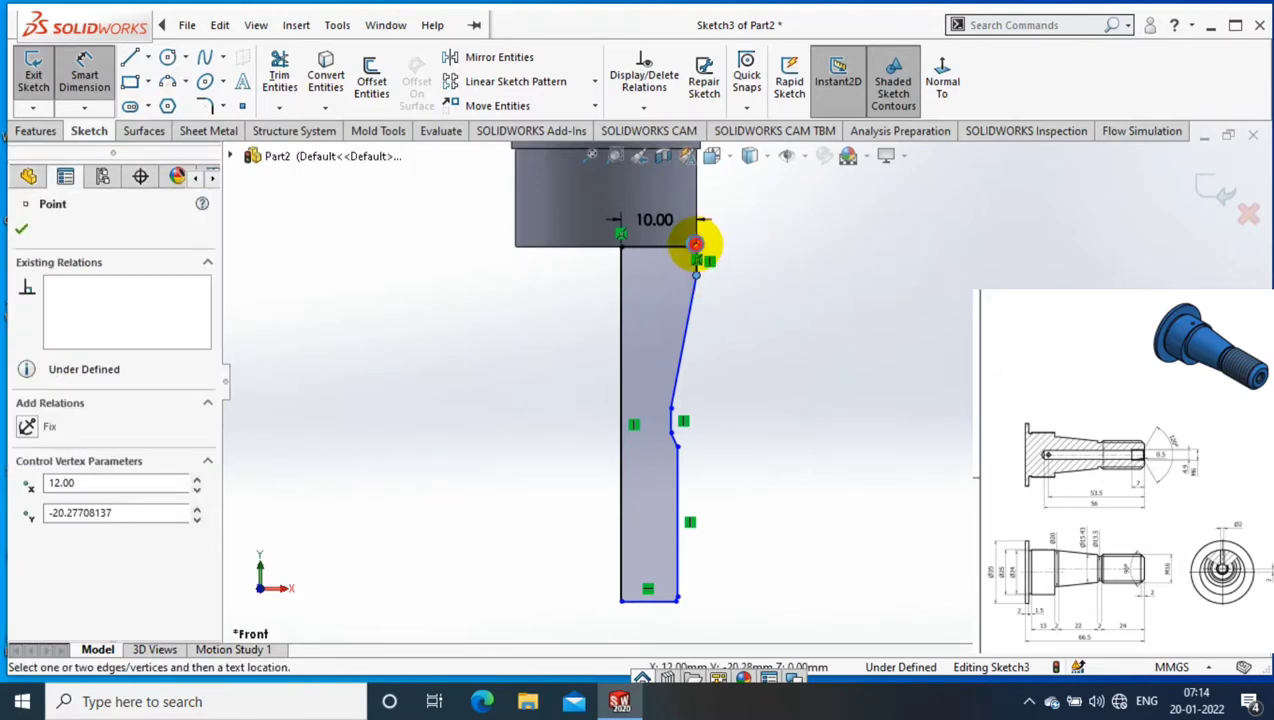
pyautogui.click(697, 250)
pyautogui.click(755, 272)
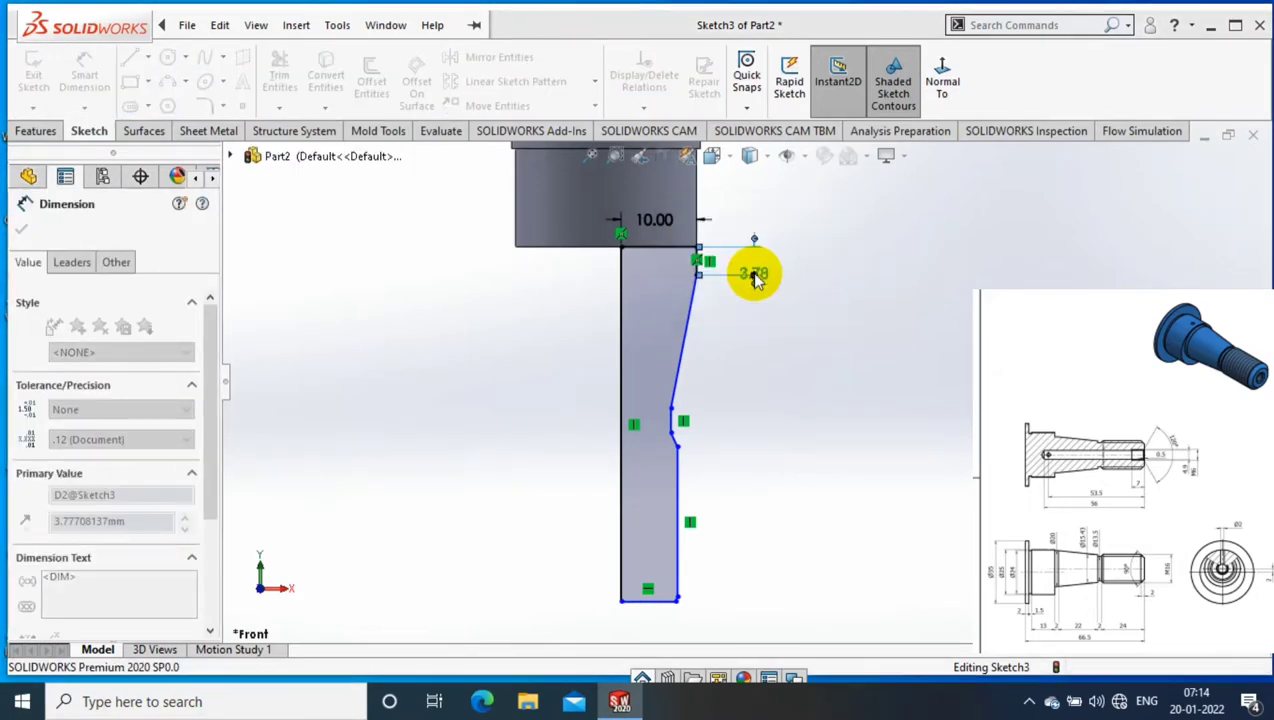
pyautogui.click(671, 393)
pyautogui.click(621, 370)
pyautogui.click(553, 365)
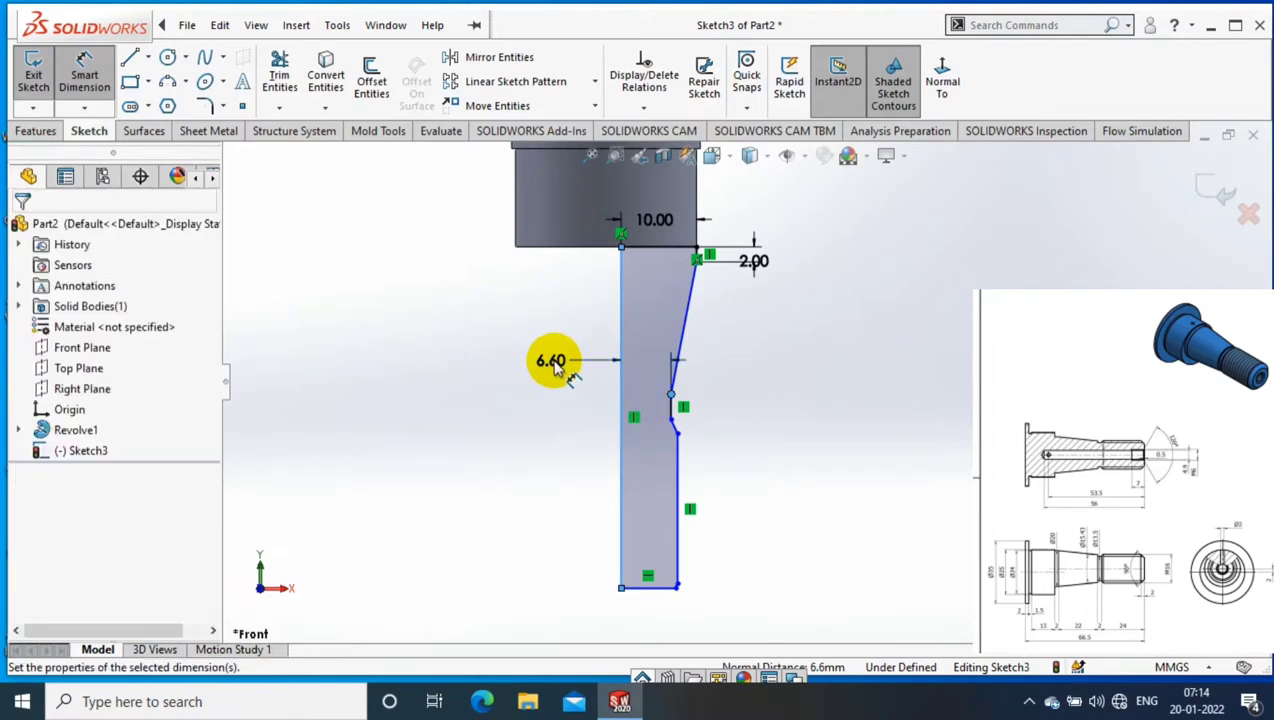
pyautogui.write('15.43/7.72')
pyautogui.press('Return')
pyautogui.click(684, 402)
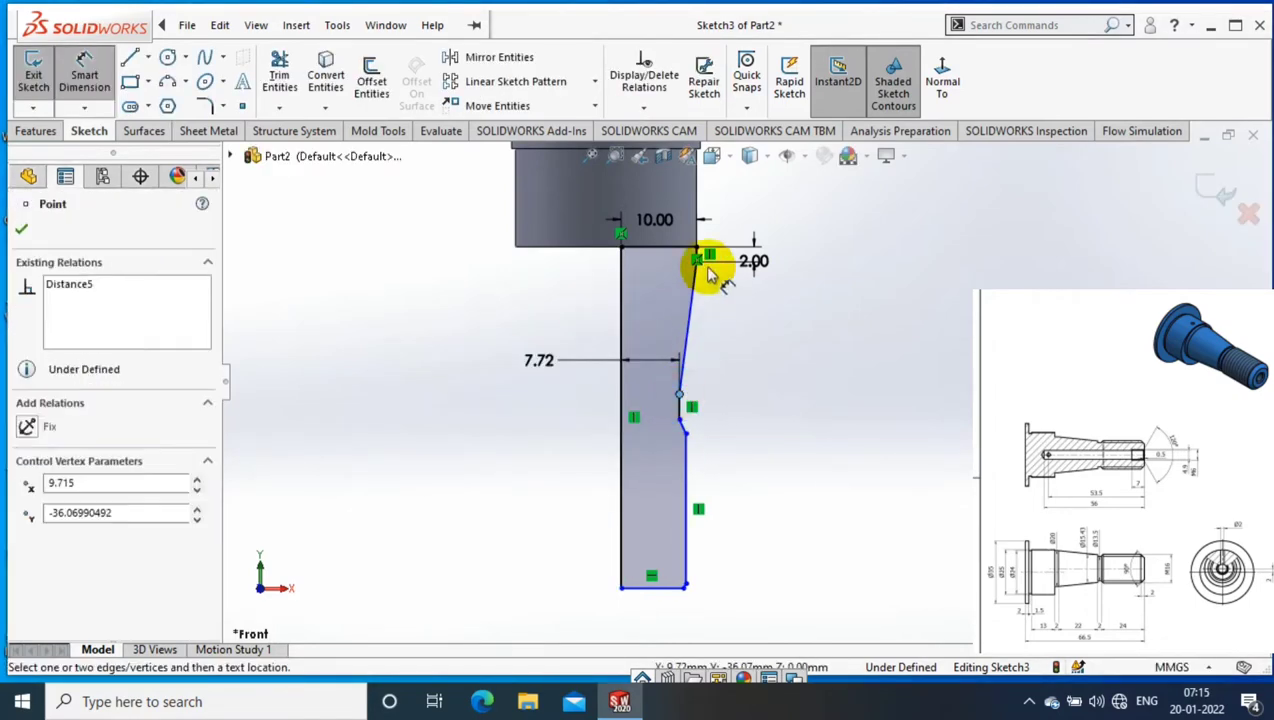
pyautogui.click(660, 247)
pyautogui.click(462, 310)
pyautogui.write('24')
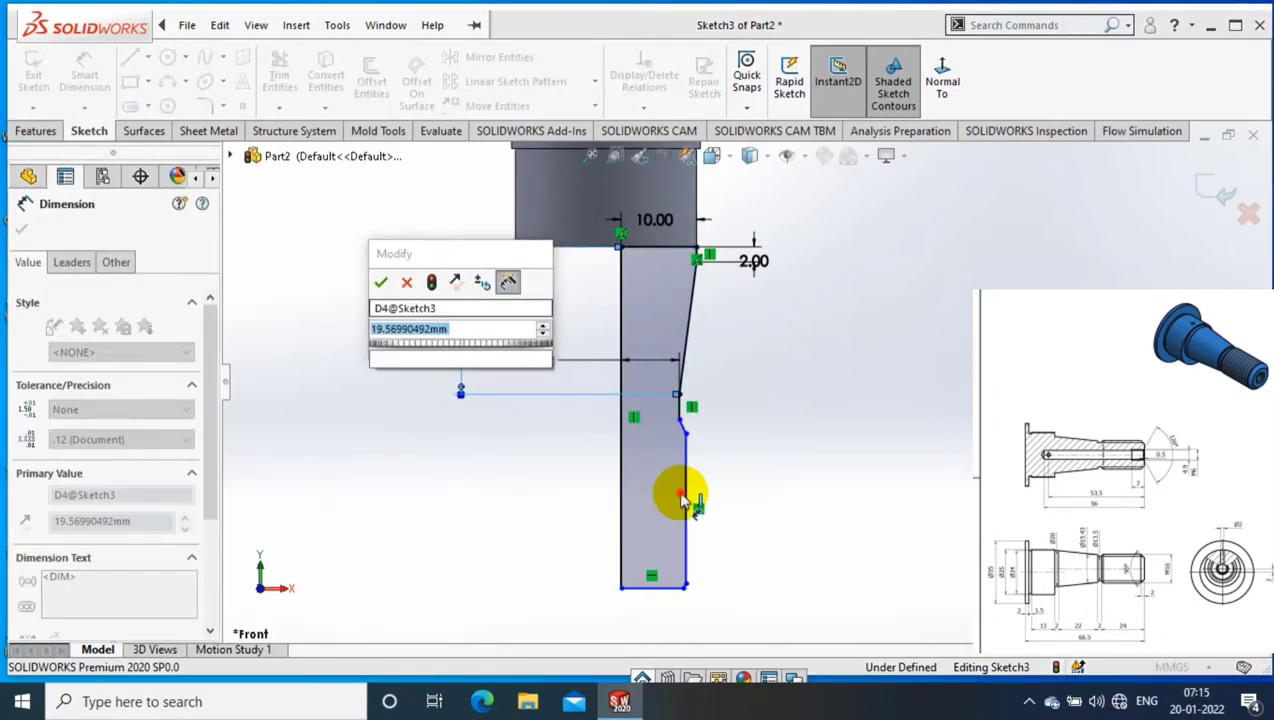
pyautogui.press('Return')
# Dimension the short vertical line to 2 and discard a redundant horizontal dimension
pyautogui.click(668, 440)
pyautogui.click(760, 448)
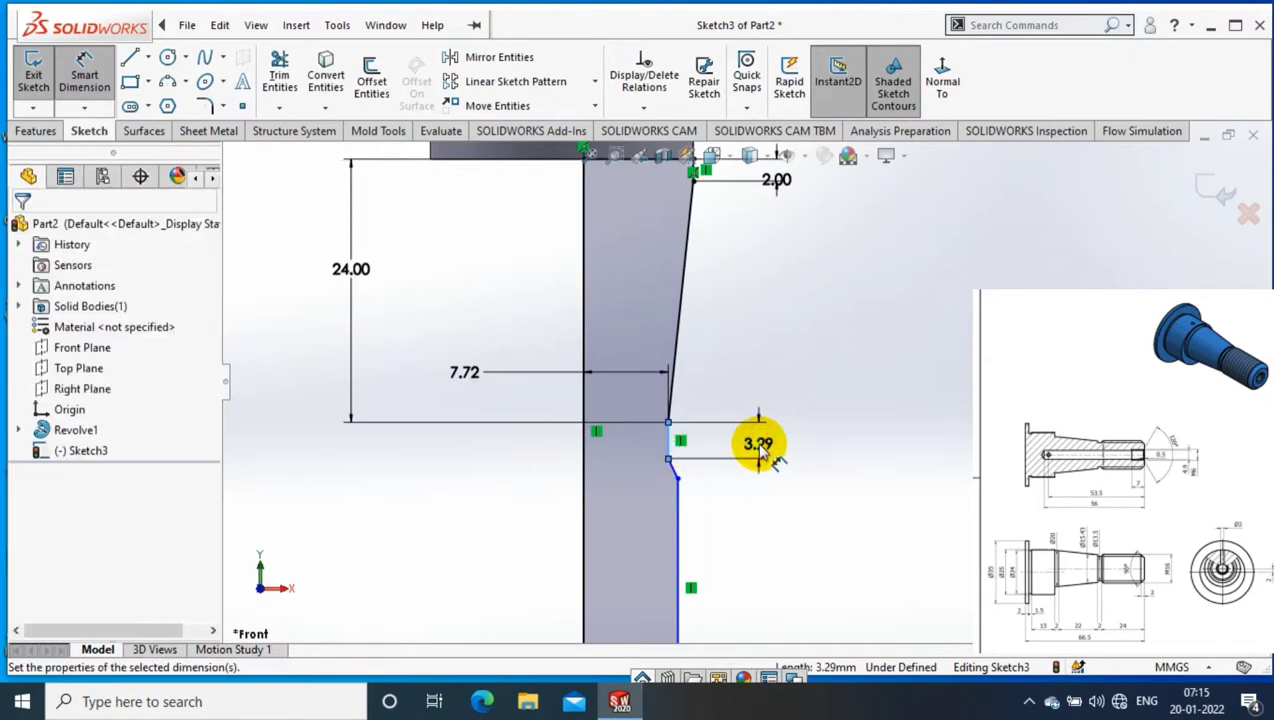
pyautogui.write('2')
pyautogui.press('Return')
pyautogui.click(670, 433)
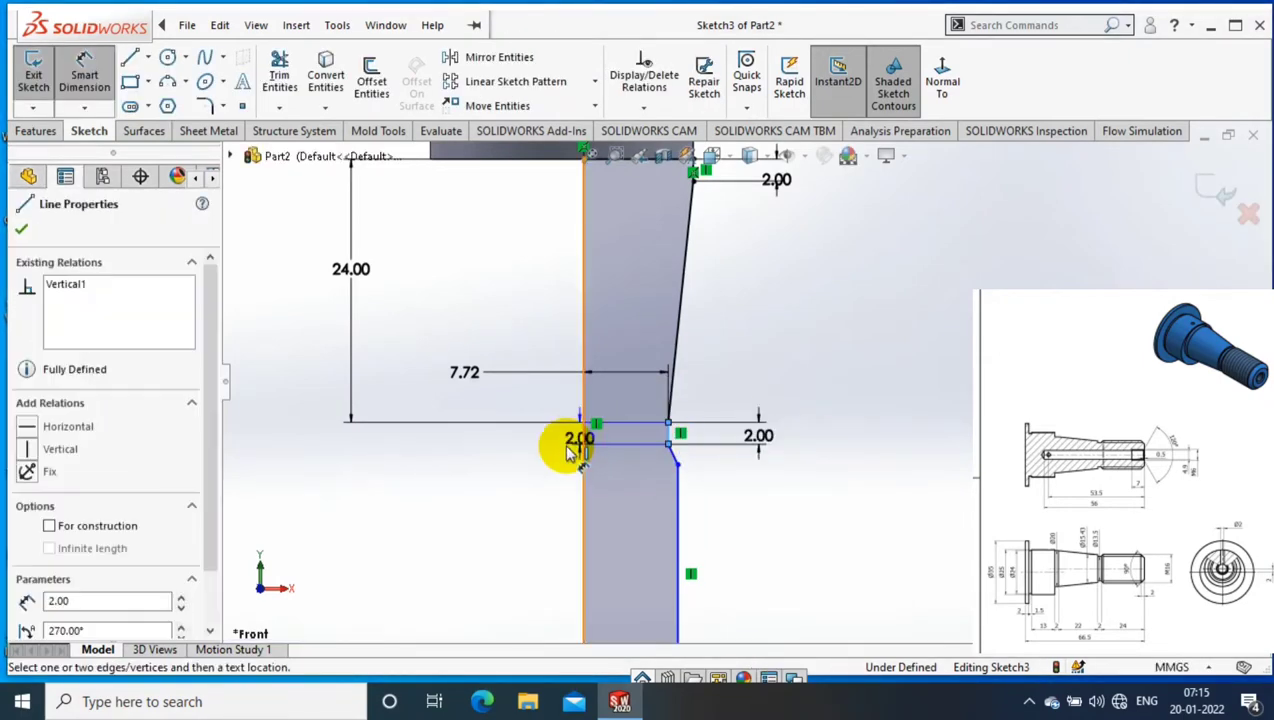
pyautogui.click(583, 449)
pyautogui.click(507, 500)
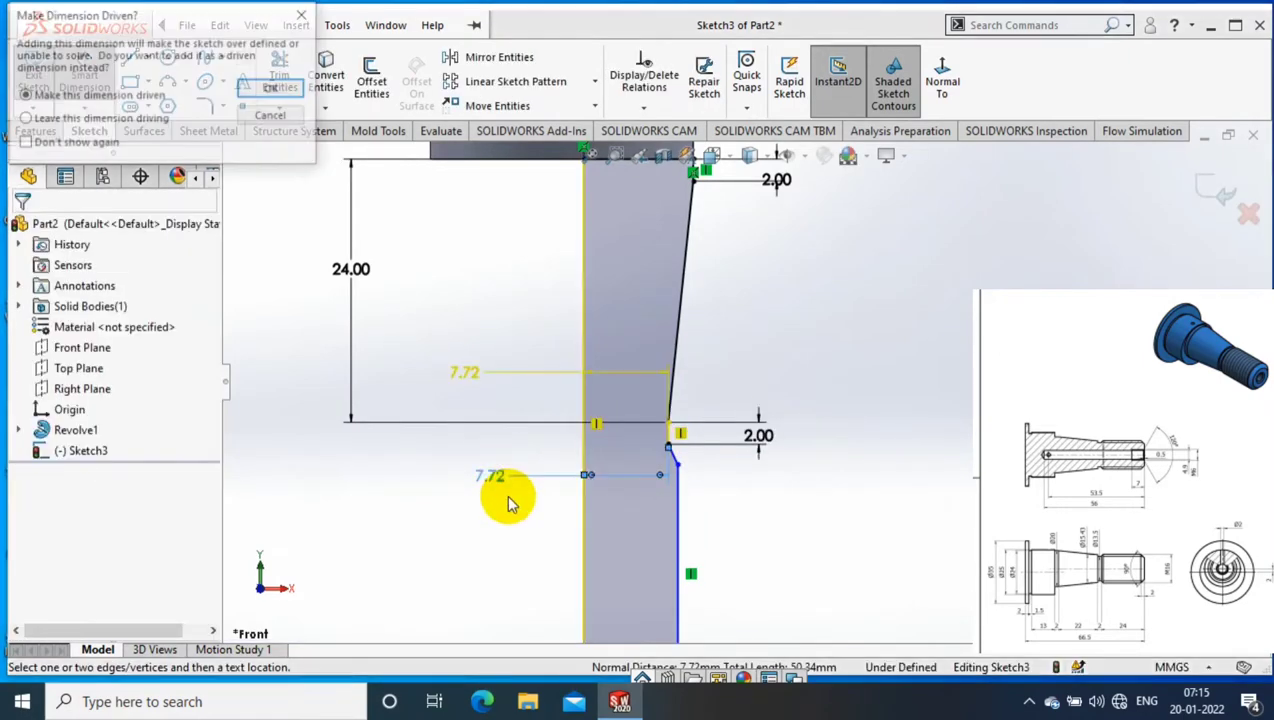
pyautogui.click(269, 115)
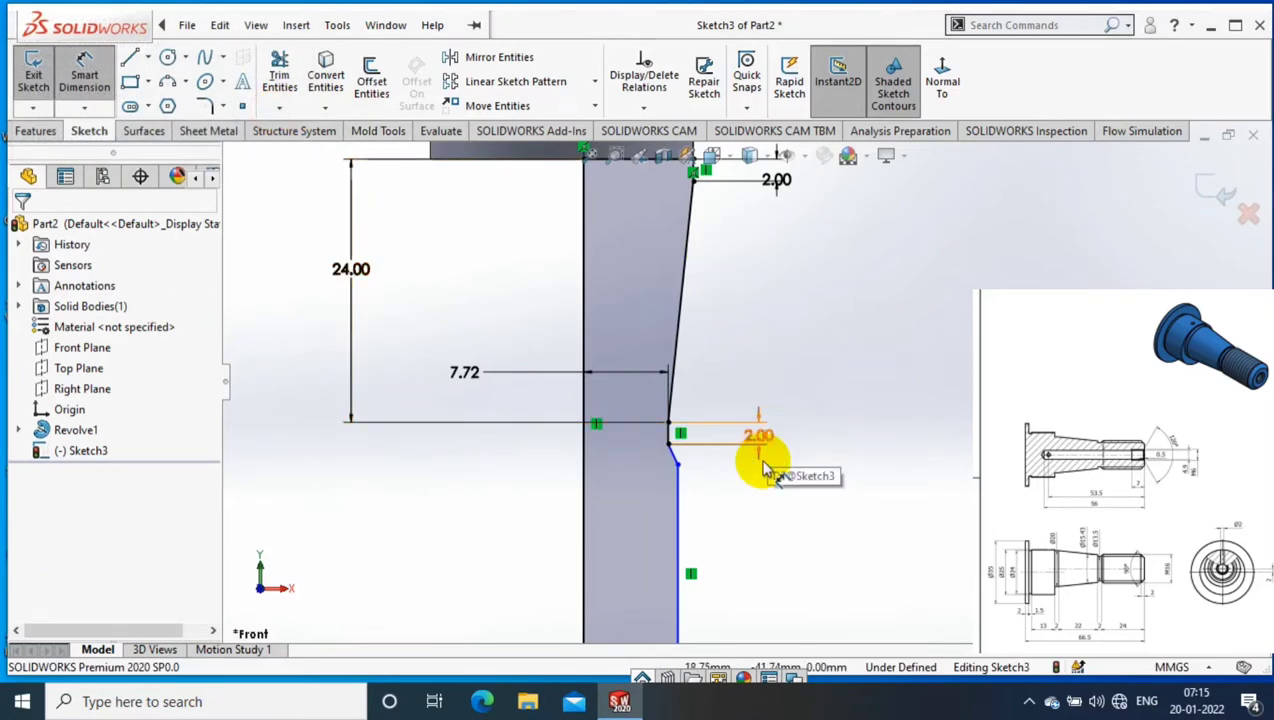
# Delete the short vertical segment below the taper's lower corner
pyautogui.scroll(-3, 668, 448)
pyautogui.press('Escape')
pyautogui.click(670, 432)
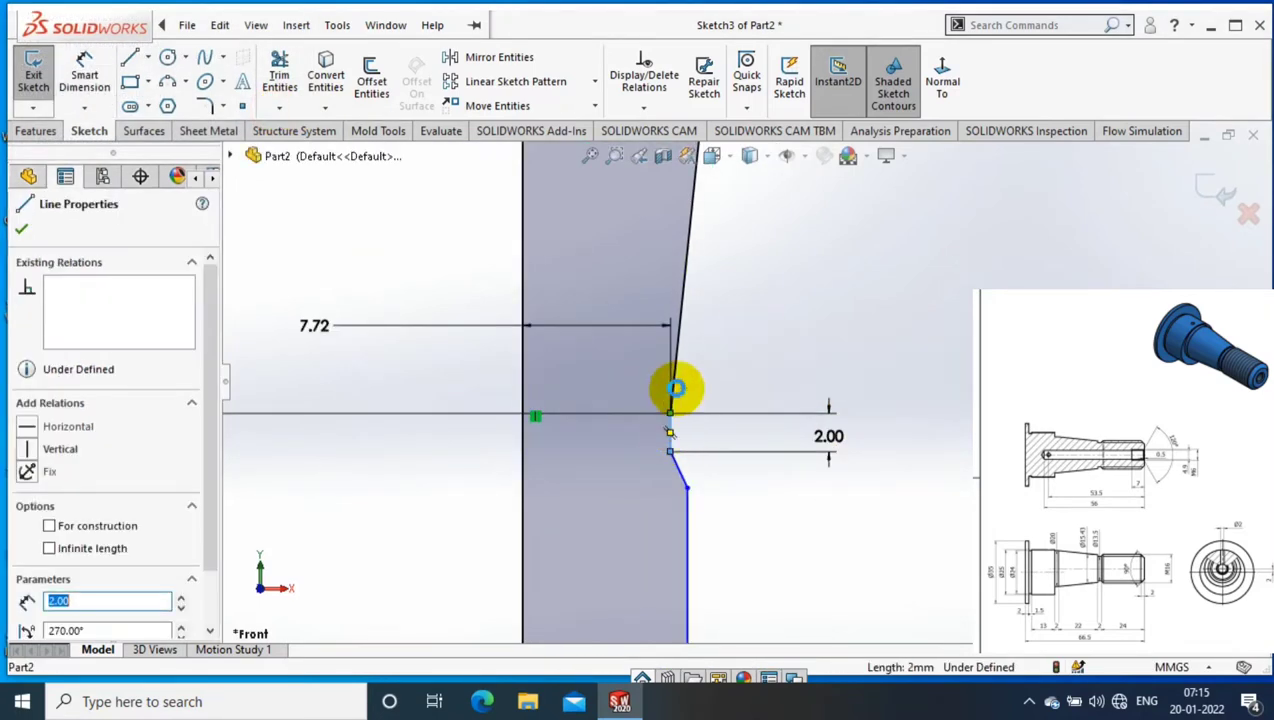
pyautogui.press('Delete')
pyautogui.scroll(1, 770, 405)
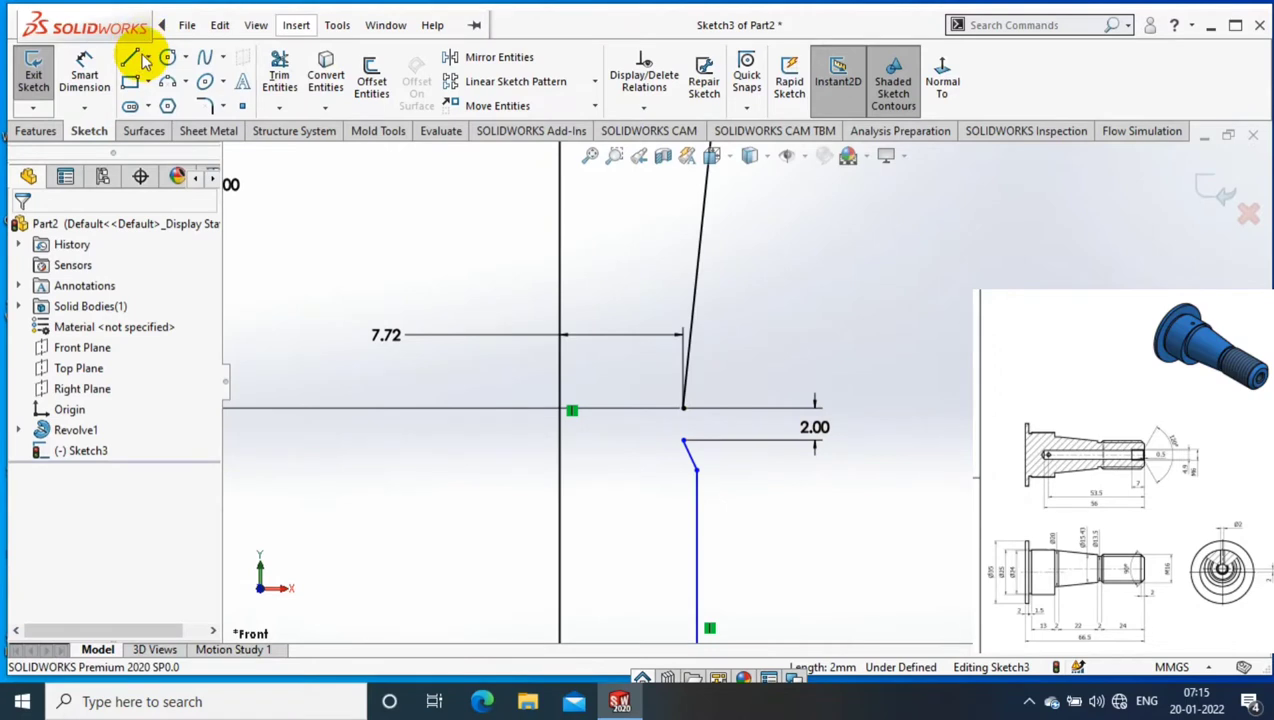
# Draw horizontal, vertical and diagonal lines forming a step that closes the profile below the taper
pyautogui.click(133, 58)
pyautogui.click(683, 408)
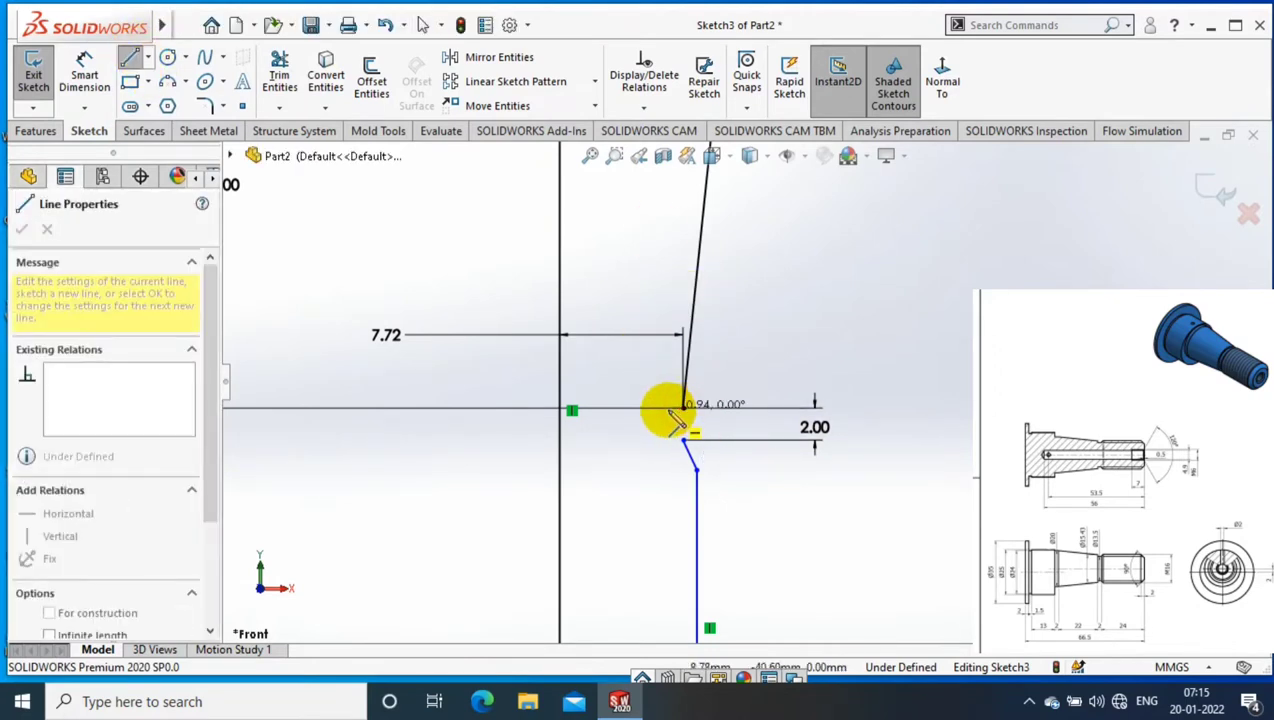
pyautogui.click(667, 409)
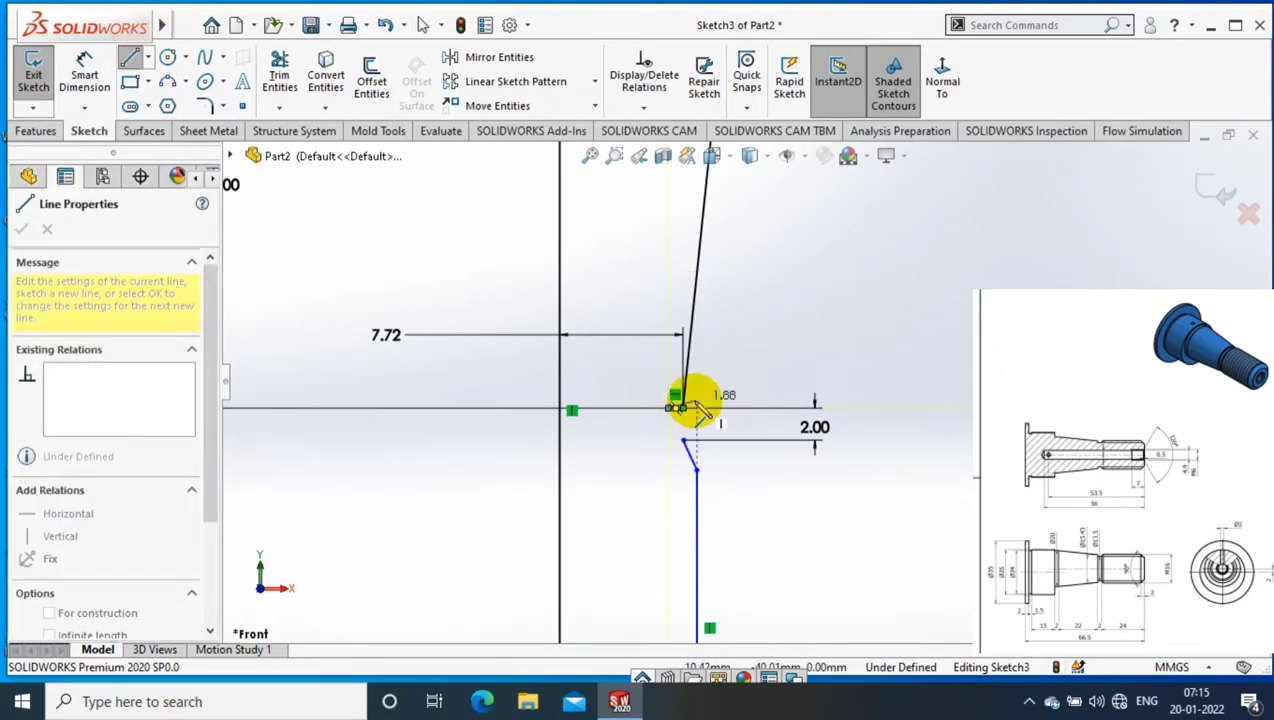
pyautogui.scroll(-2, 668, 440)
pyautogui.click(657, 452)
pyautogui.doubleClick(708, 518)
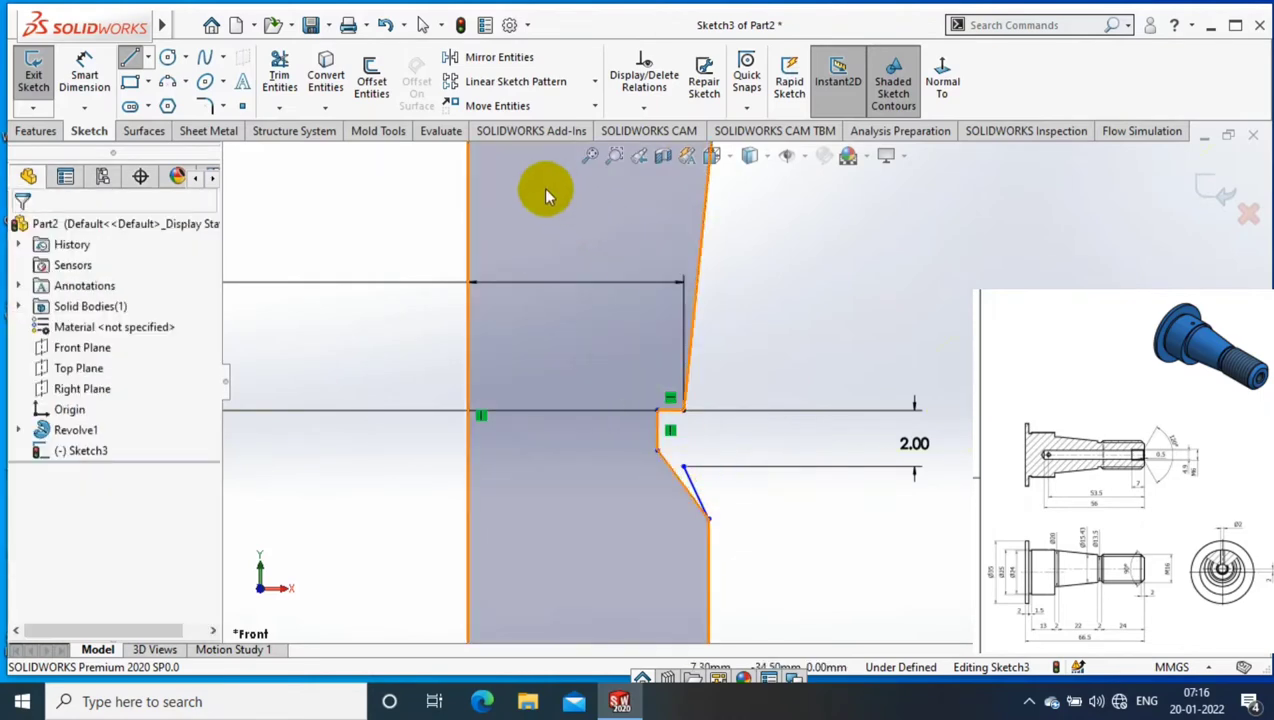
pyautogui.click(280, 80)
# Dimension the new step's vertical segment to 2 mm high
pyautogui.click(84, 75)
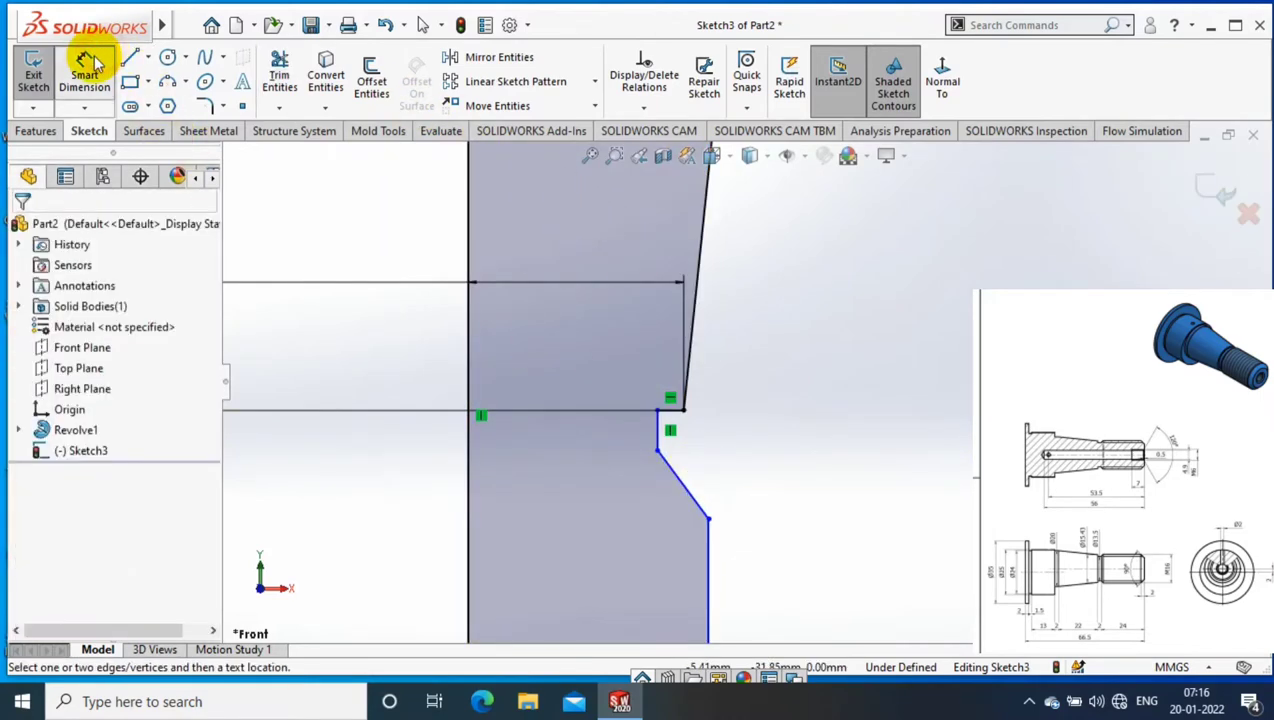
pyautogui.click(658, 437)
pyautogui.click(472, 470)
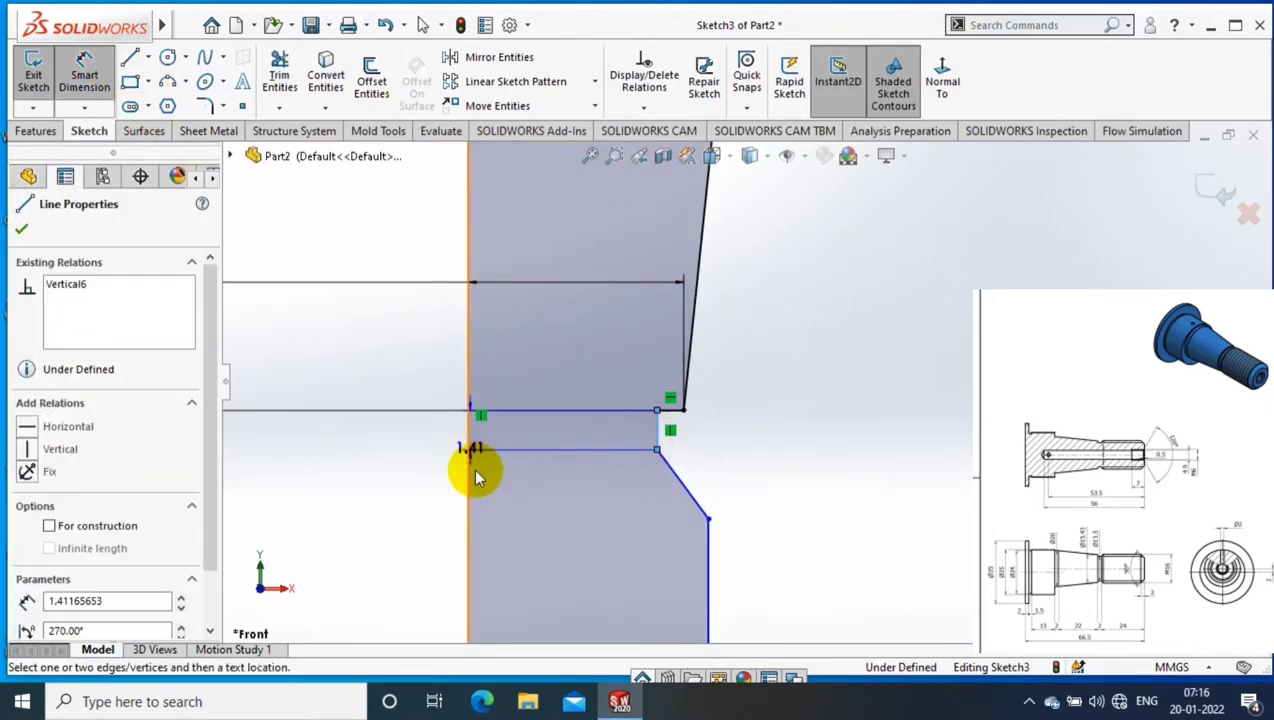
pyautogui.click(476, 478)
pyautogui.write('2')
pyautogui.press('Return')
# Set the step diameter to 13.5 about the centre axis, cancelling an unwanted bottom-line dimension
pyautogui.click(655, 440)
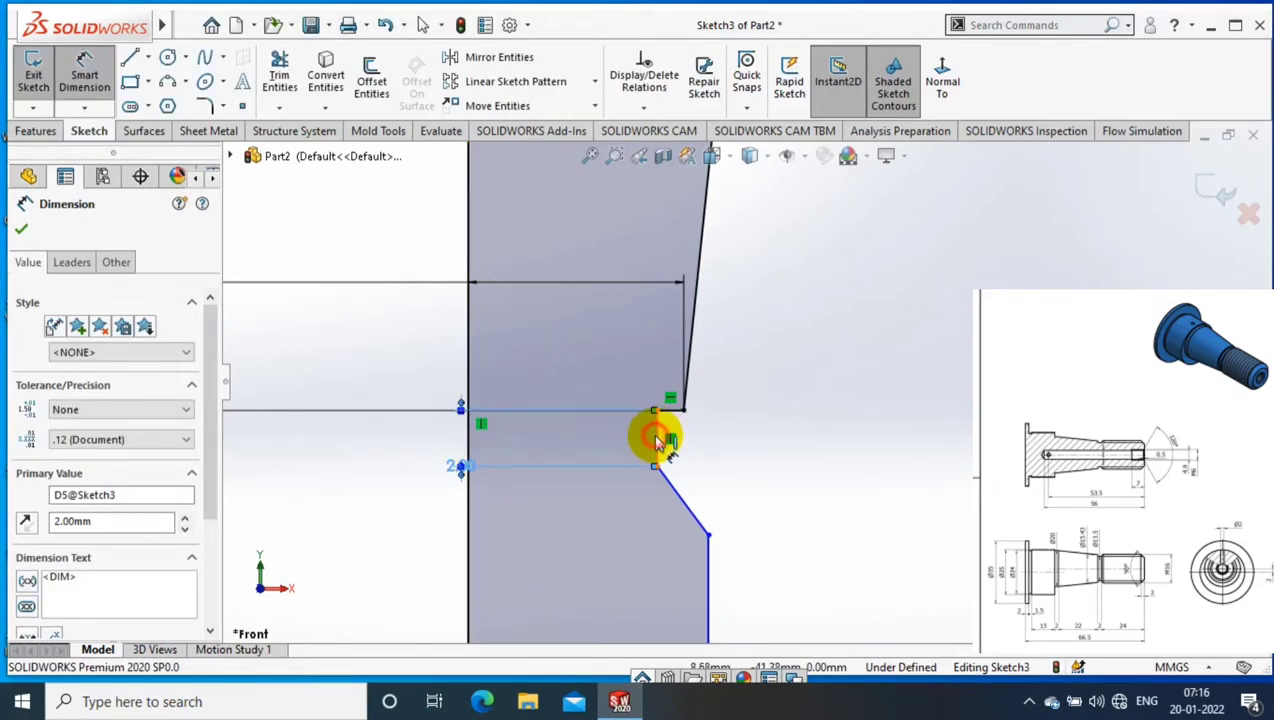
pyautogui.click(469, 336)
pyautogui.click(532, 532)
pyautogui.write('13.5/2')
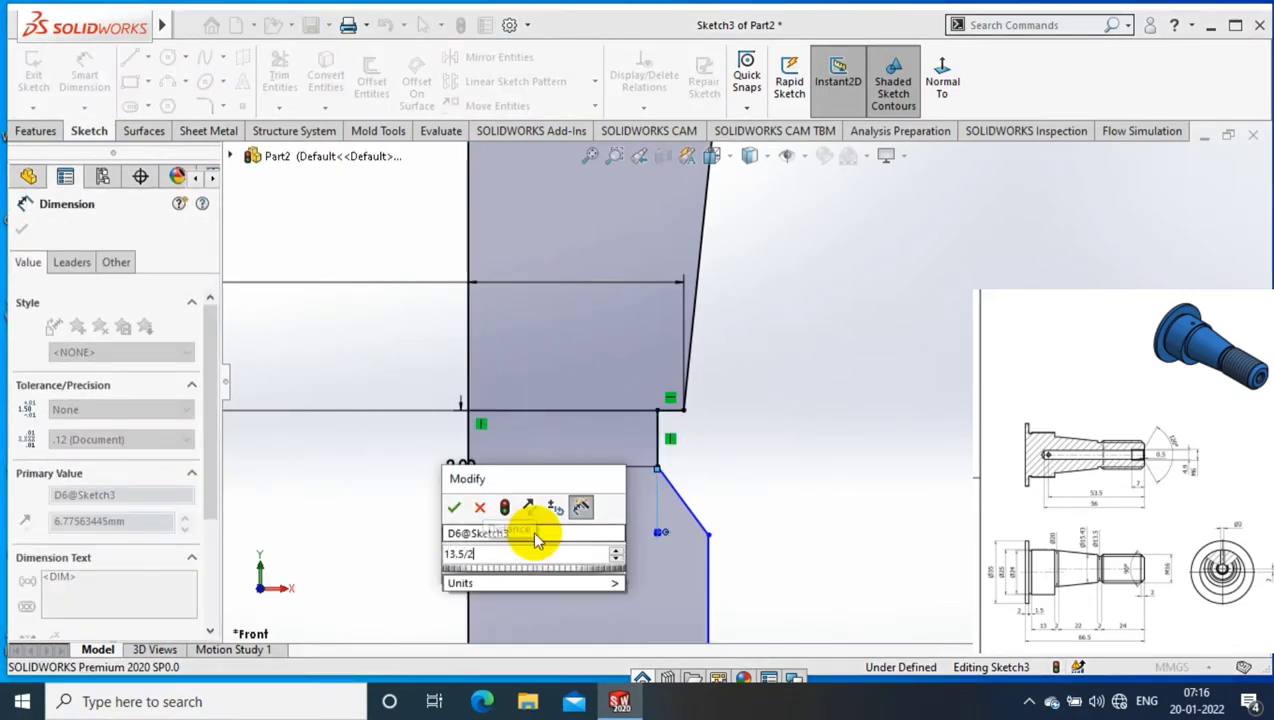
pyautogui.press('Return')
pyautogui.scroll(5, 860, 490)
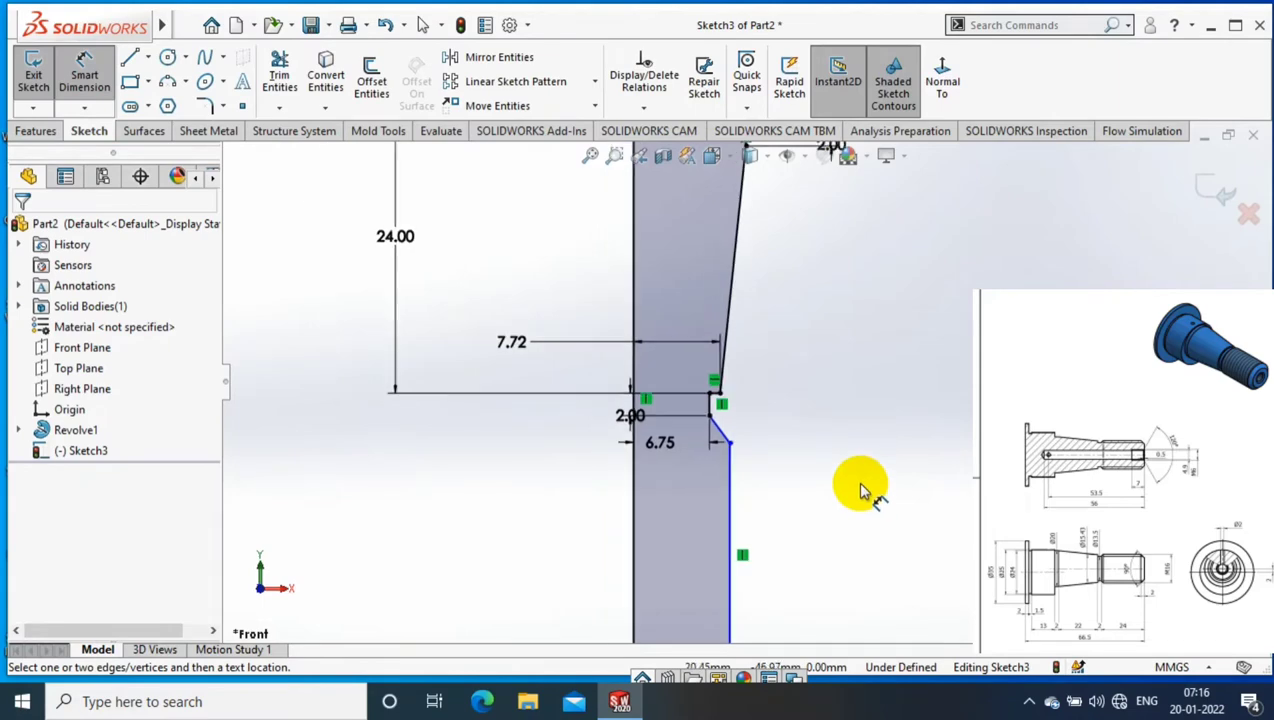
pyautogui.scroll(3, 862, 490)
pyautogui.click(705, 597)
pyautogui.click(691, 617)
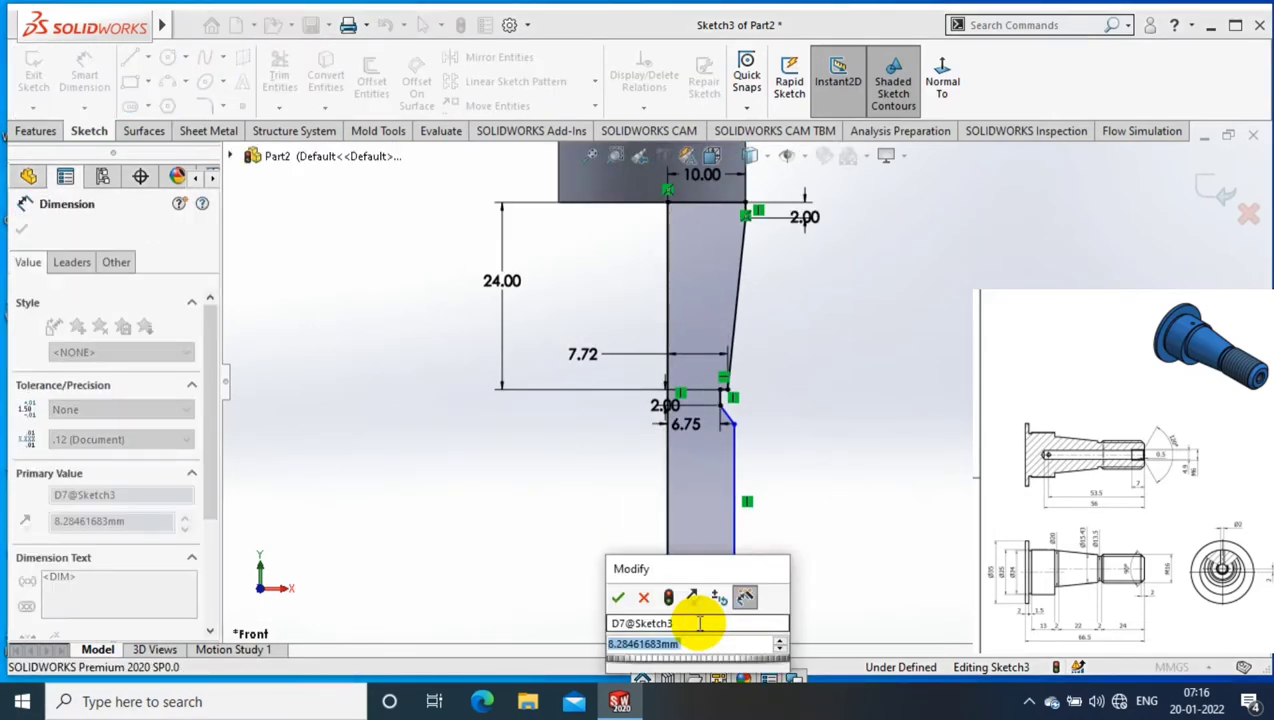
pyautogui.click(643, 597)
pyautogui.scroll(-2, 725, 612)
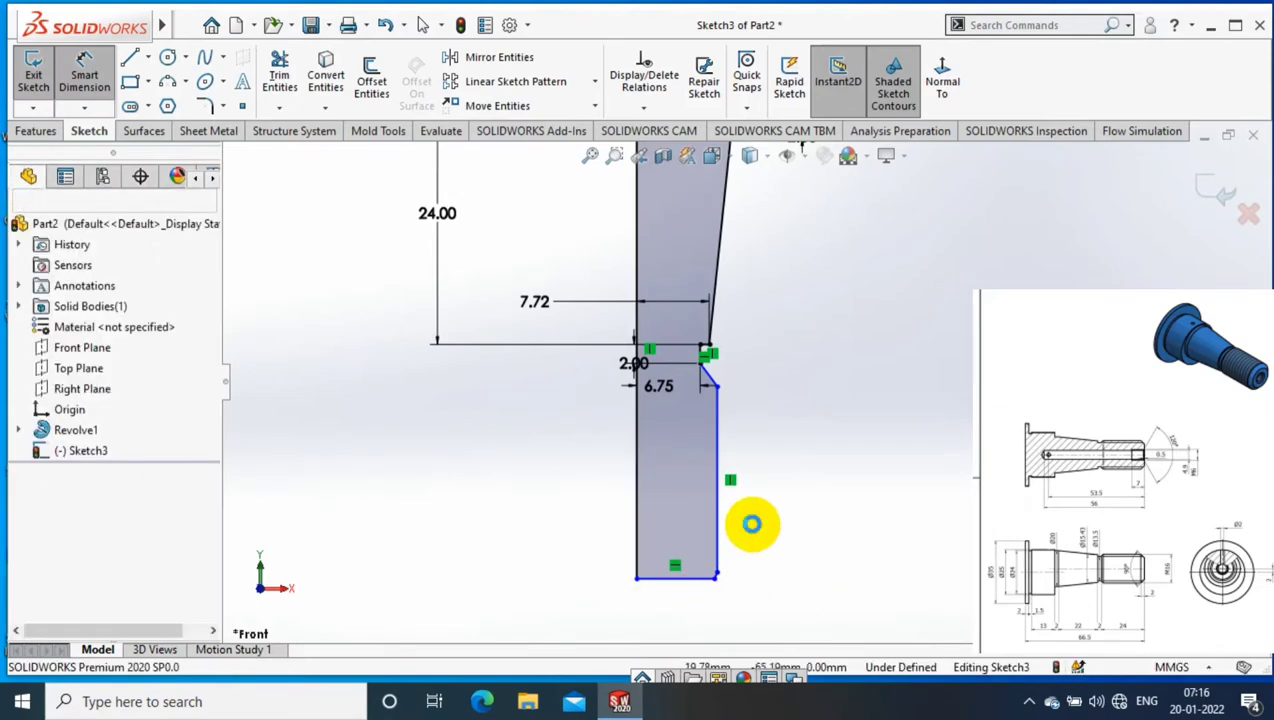
# Dimension the lower shaft with an 8 mm width and a 24.00 mm length
pyautogui.click(717, 502)
pyautogui.click(640, 578)
pyautogui.click(665, 612)
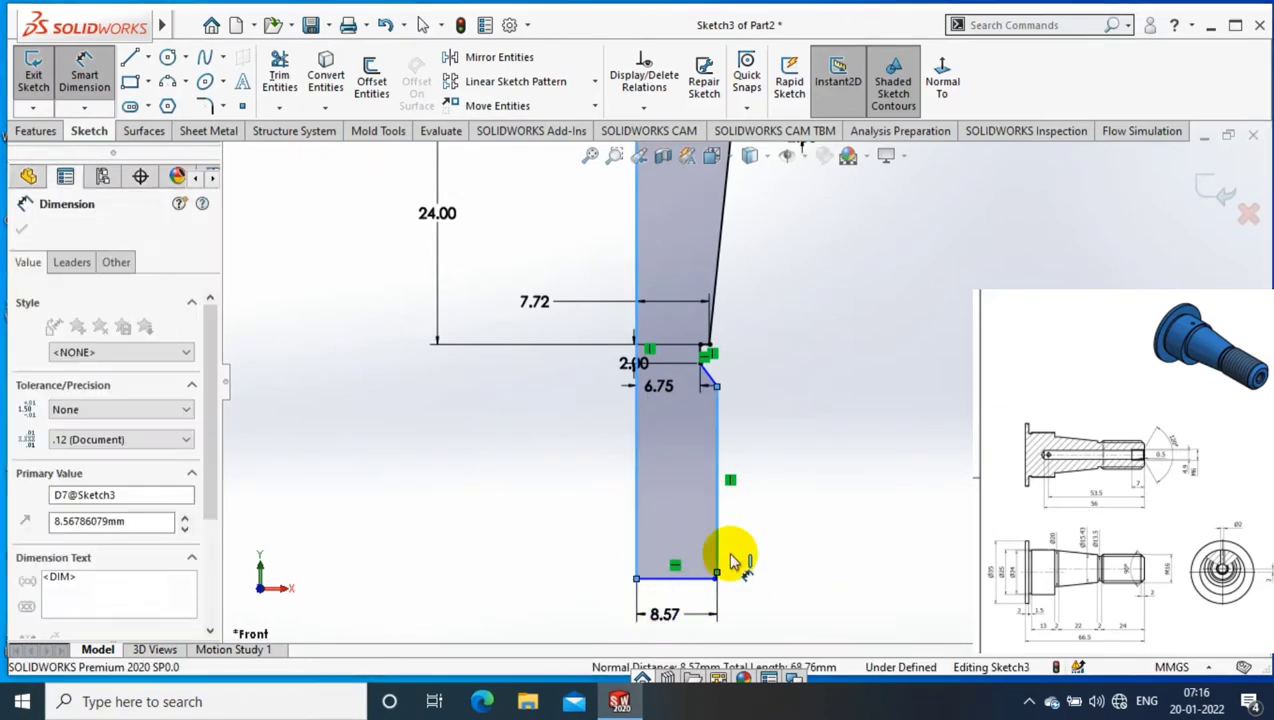
pyautogui.write('8')
pyautogui.press('Return')
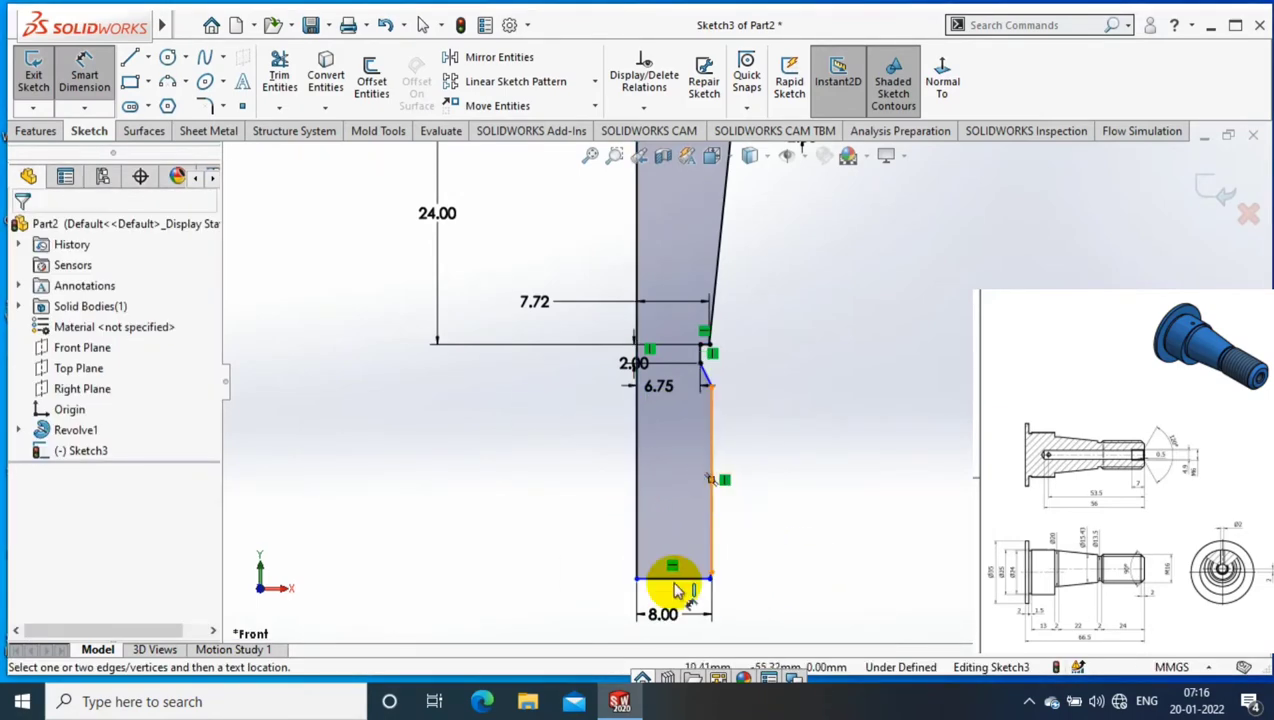
pyautogui.click(676, 584)
pyautogui.click(709, 386)
pyautogui.click(805, 458)
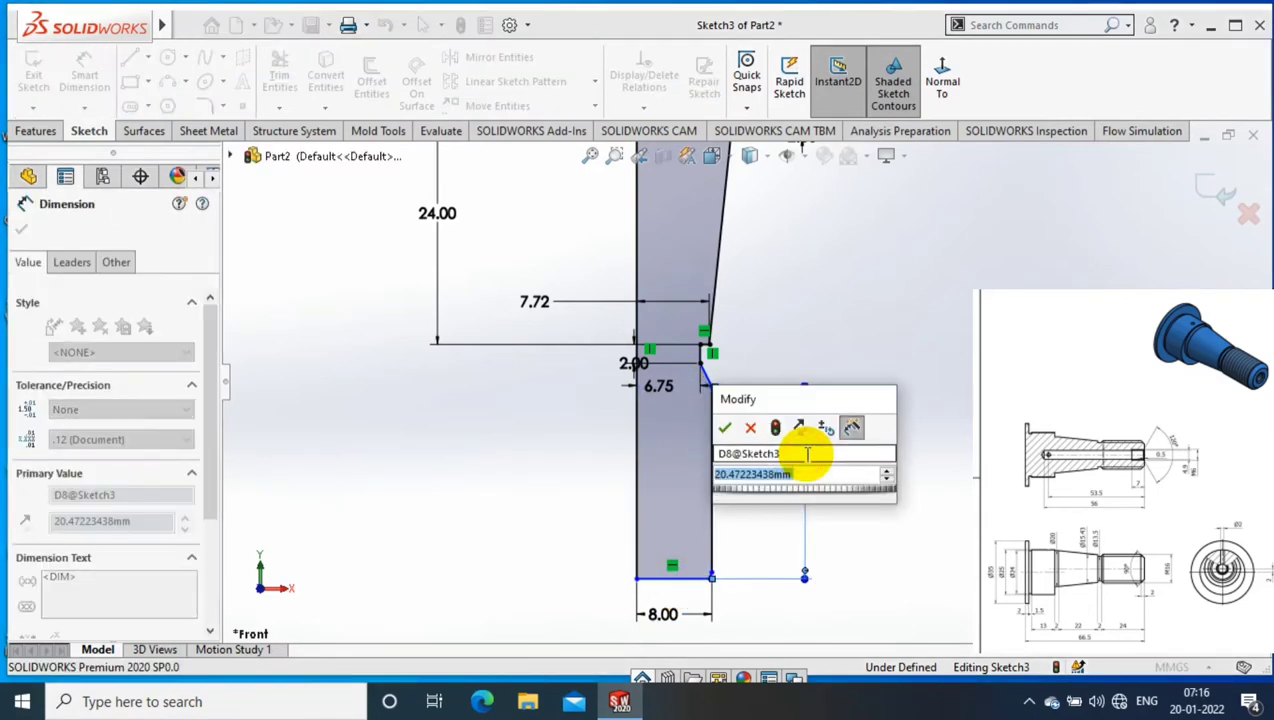
pyautogui.click(733, 578)
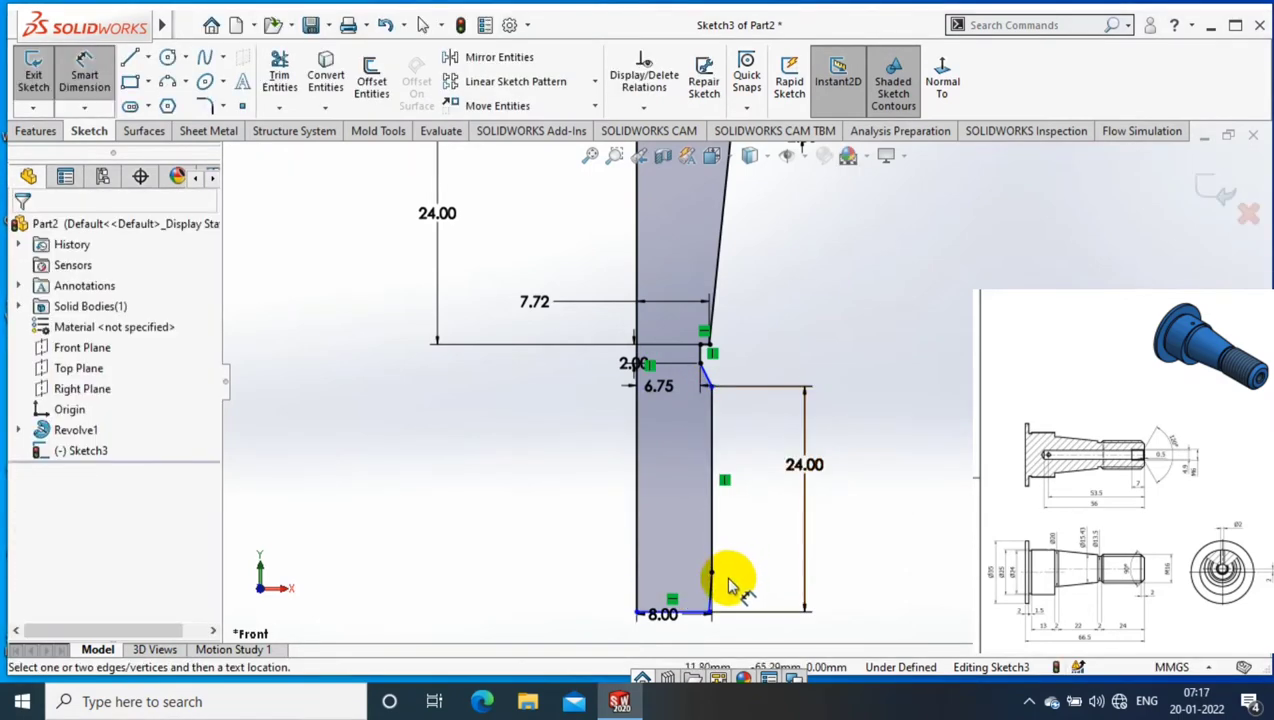
# Dimension the bottom chamfer with a 2 mm height and a 45° angle
pyautogui.click(757, 603)
pyautogui.write('2')
pyautogui.press('Return')
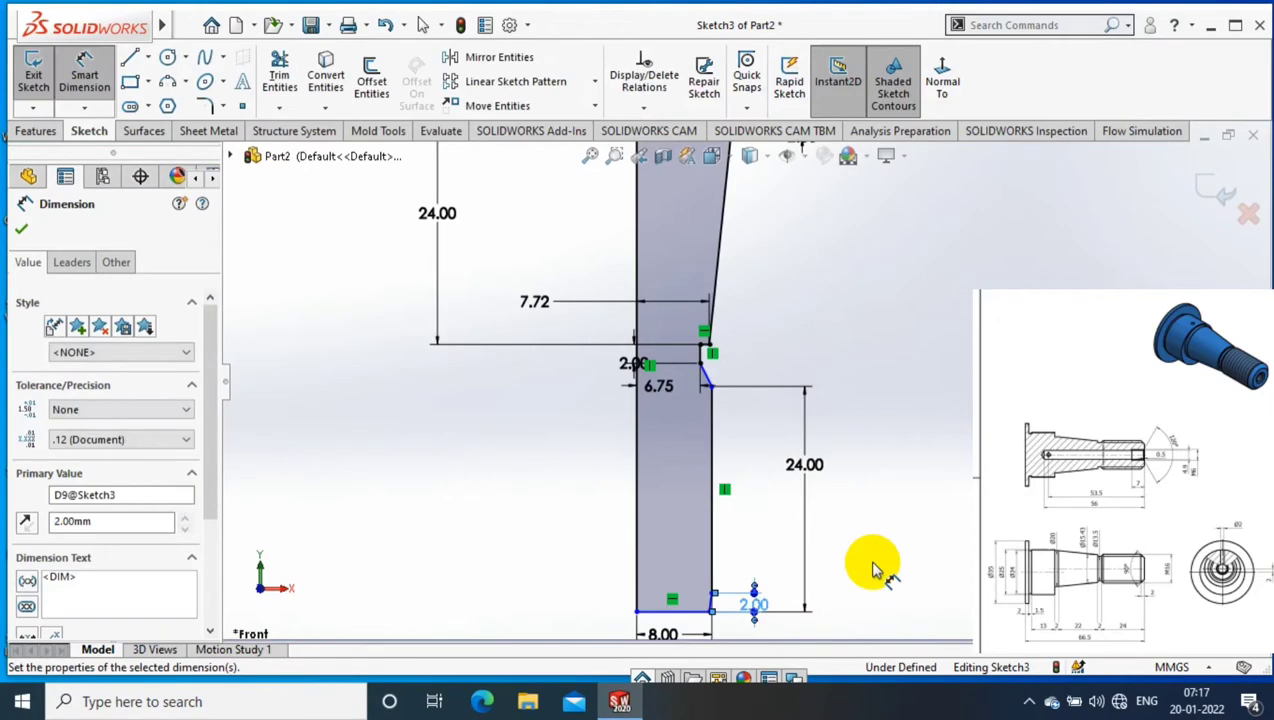
pyautogui.click(641, 488)
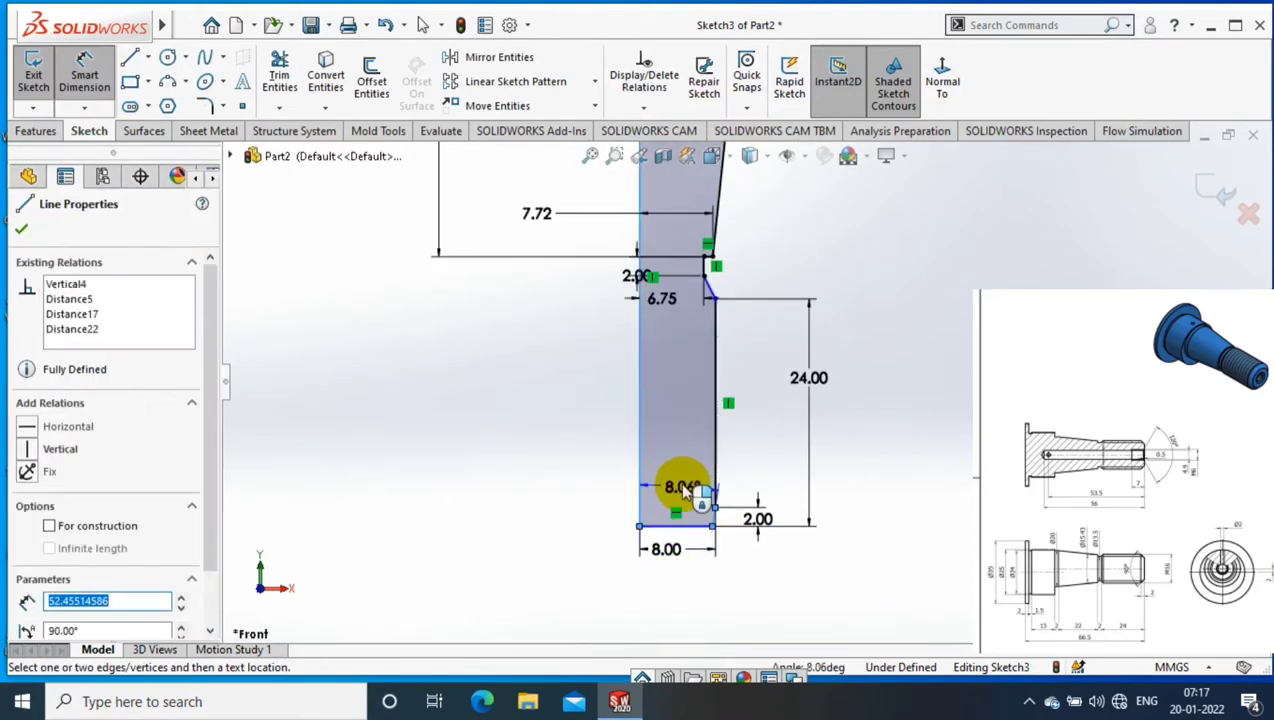
pyautogui.click(675, 484)
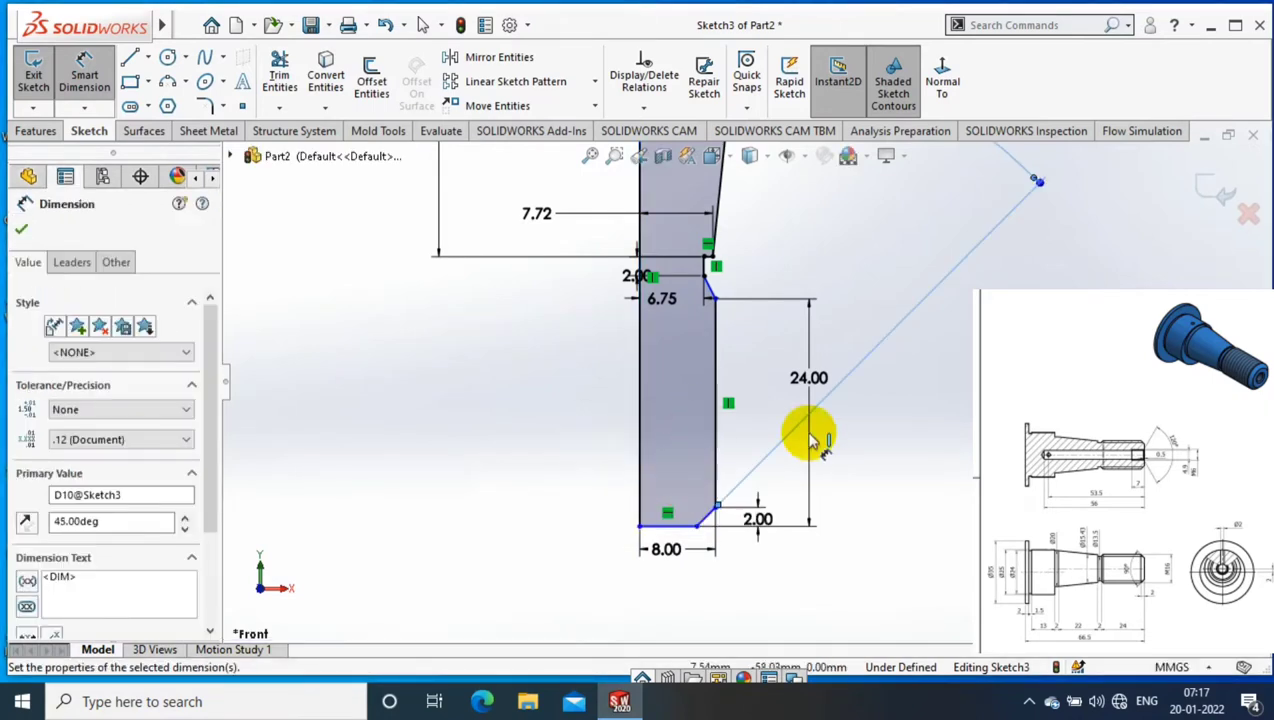
pyautogui.scroll(-3, 880, 438)
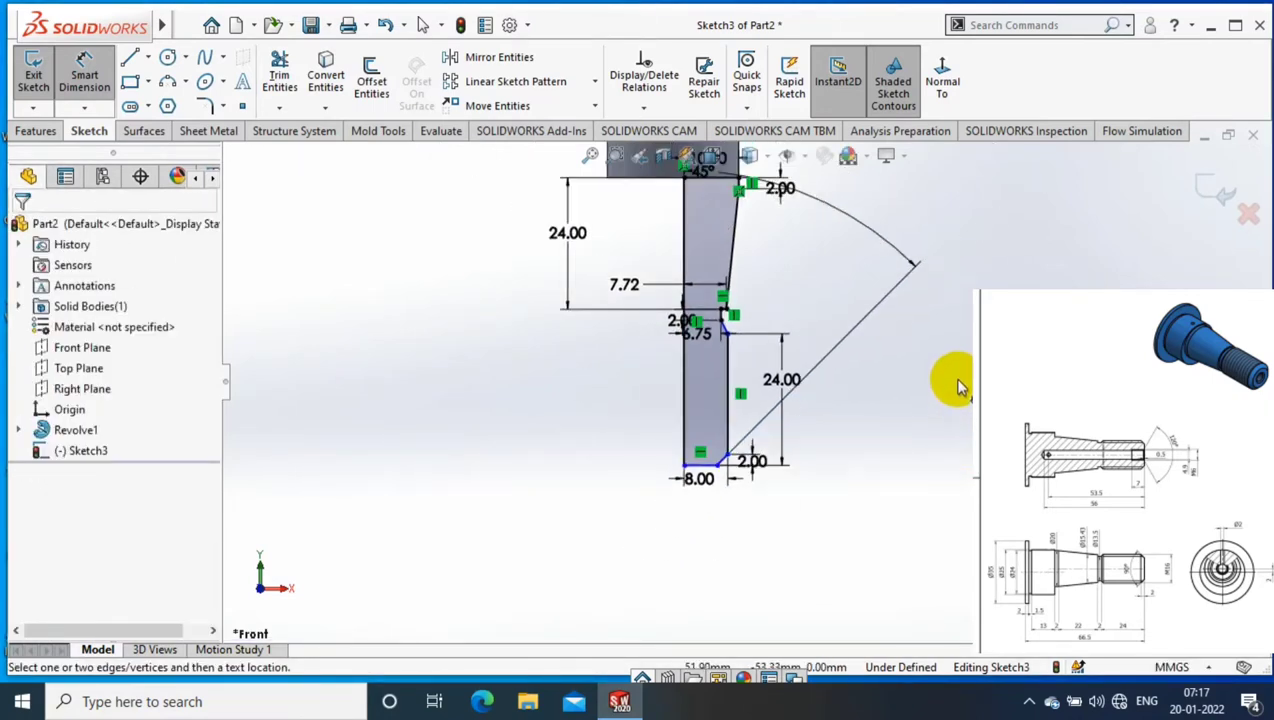
pyautogui.scroll(2, 867, 264)
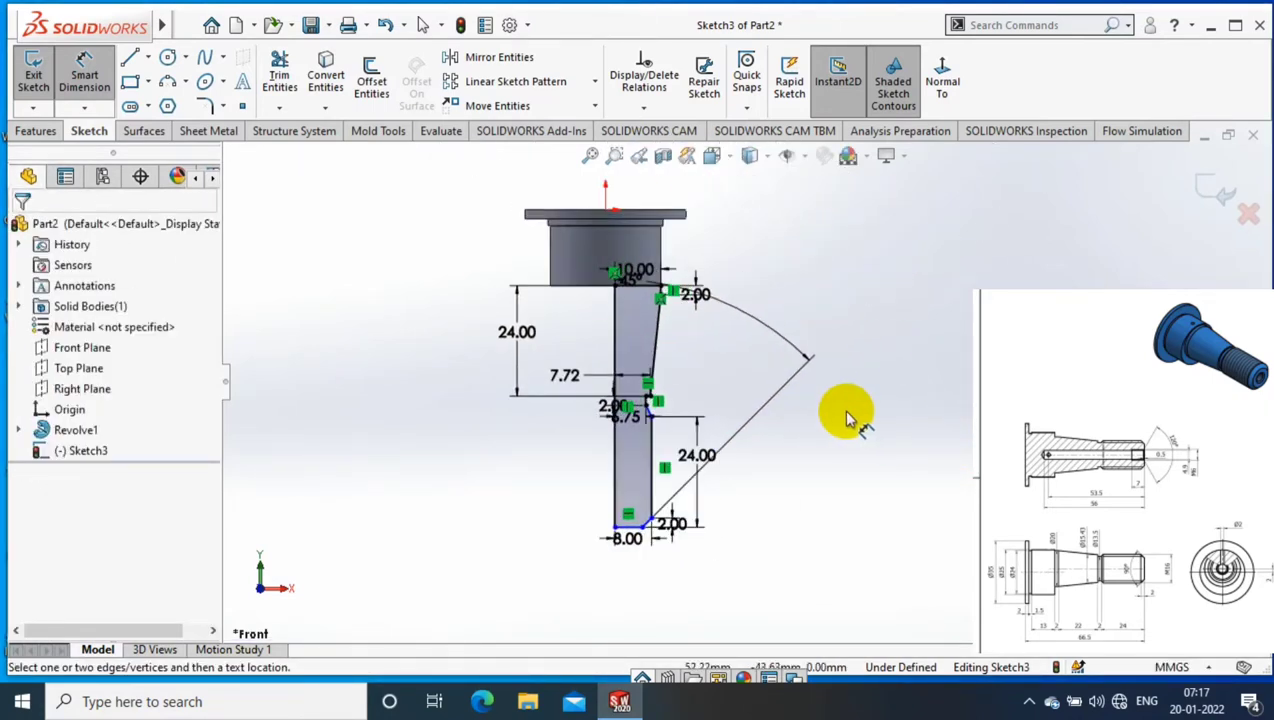
pyautogui.scroll(-4, 720, 415)
pyautogui.scroll(-2, 551, 428)
# Give the upper chamfer a 2 mm height so Sketch3 is fully defined
pyautogui.click(623, 343)
pyautogui.click(645, 383)
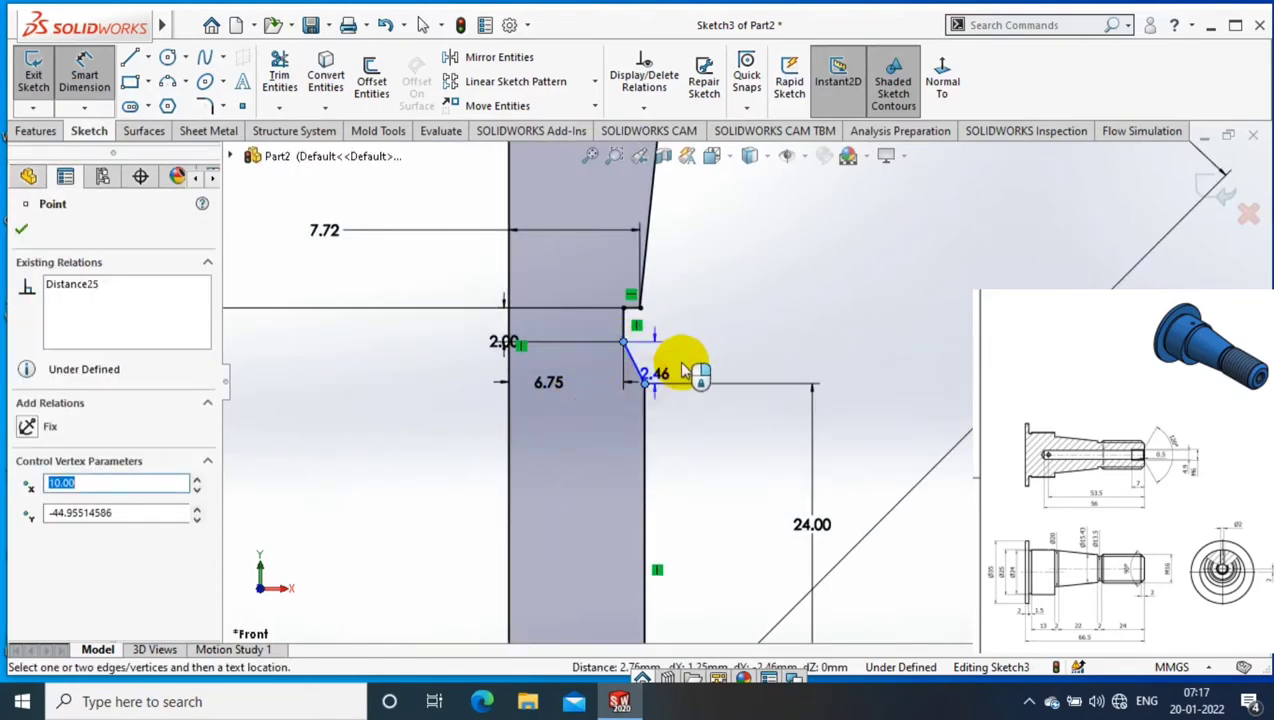
pyautogui.click(744, 368)
pyautogui.write('2.45514586mm')
pyautogui.press('Return')
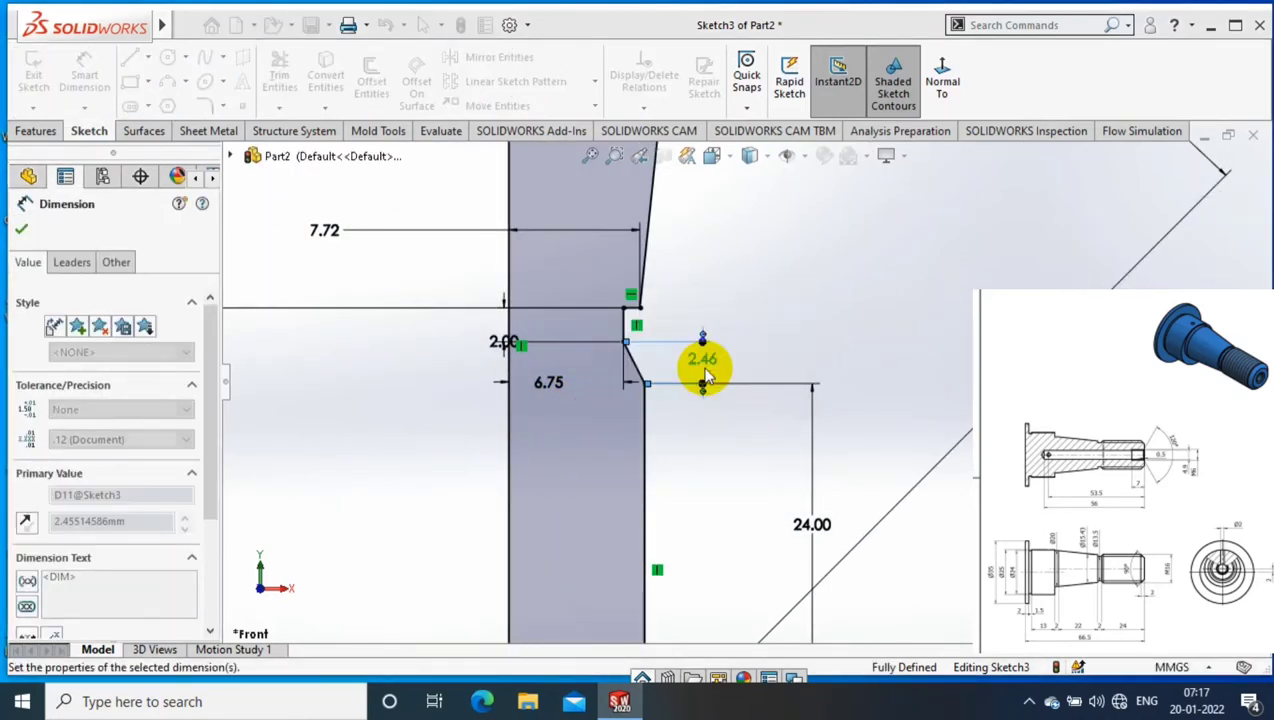
pyautogui.doubleClick(701, 356)
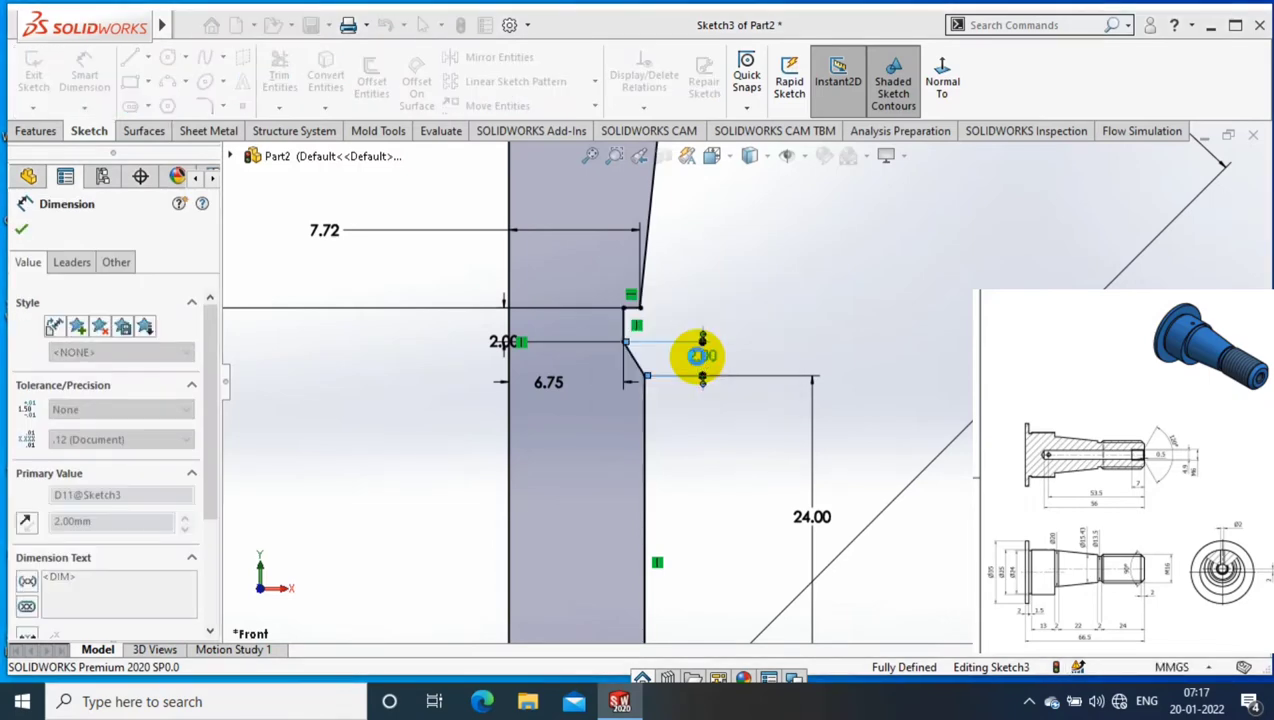
pyautogui.click(852, 308)
pyautogui.scroll(3, 853, 378)
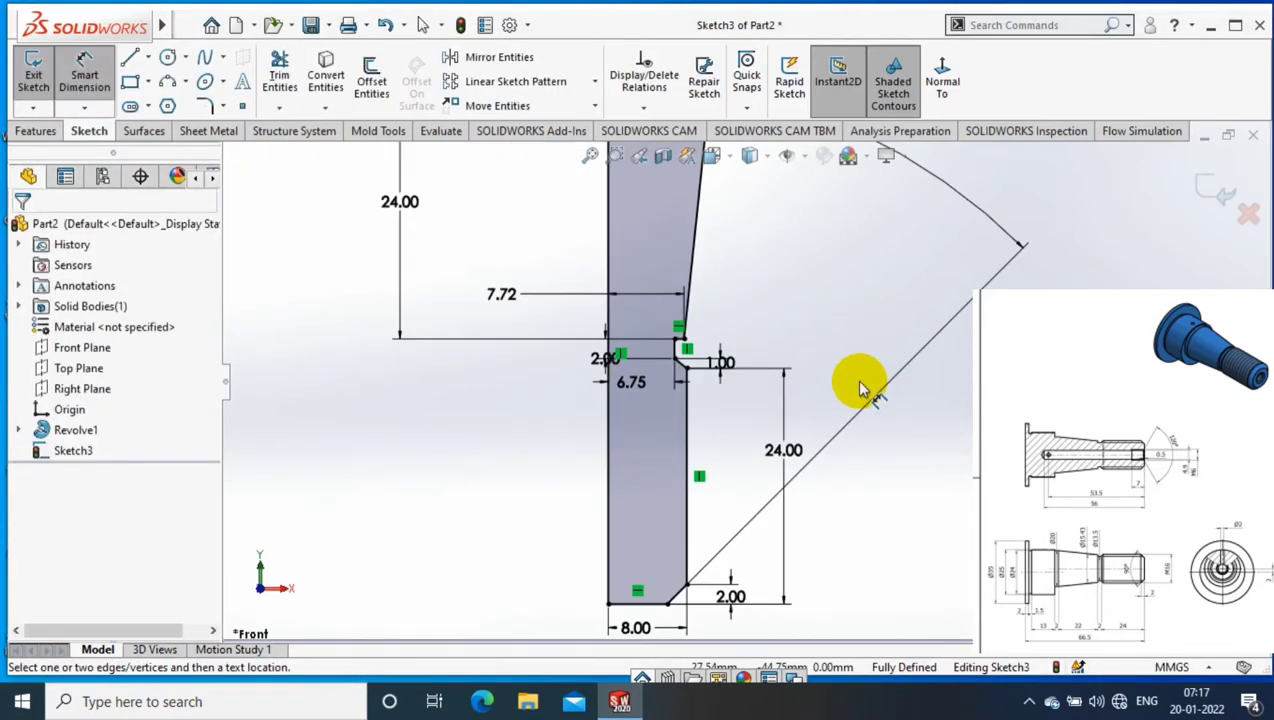
pyautogui.click(37, 131)
# Revolve the profile about the centerline into Revolve2 and orbit to a tilted 3D view
pyautogui.click(97, 82)
pyautogui.click(666, 265)
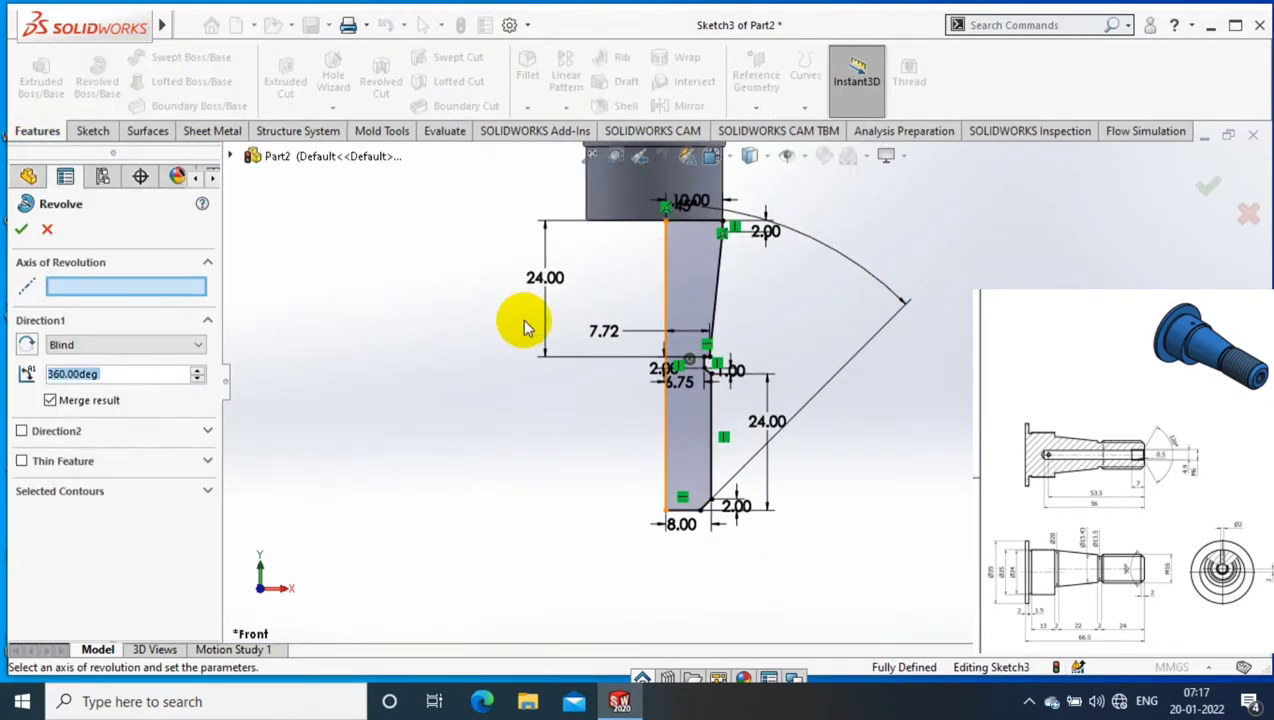
pyautogui.click(24, 225)
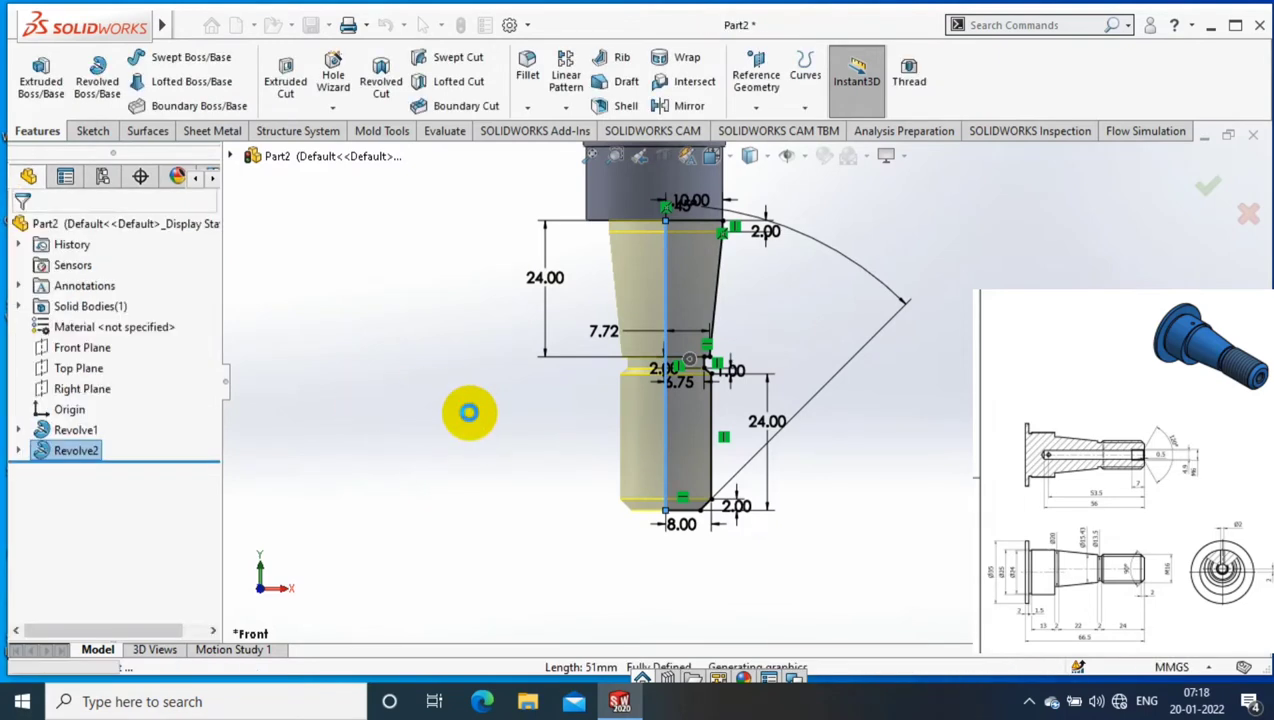
pyautogui.moveTo(858, 333)
pyautogui.mouseDown(button='middle')
pyautogui.moveTo(748, 301)
pyautogui.moveTo(783, 311)
pyautogui.moveTo(781, 336)
pyautogui.moveTo(782, 250)
pyautogui.moveTo(608, 190)
pyautogui.mouseUp(button='middle')
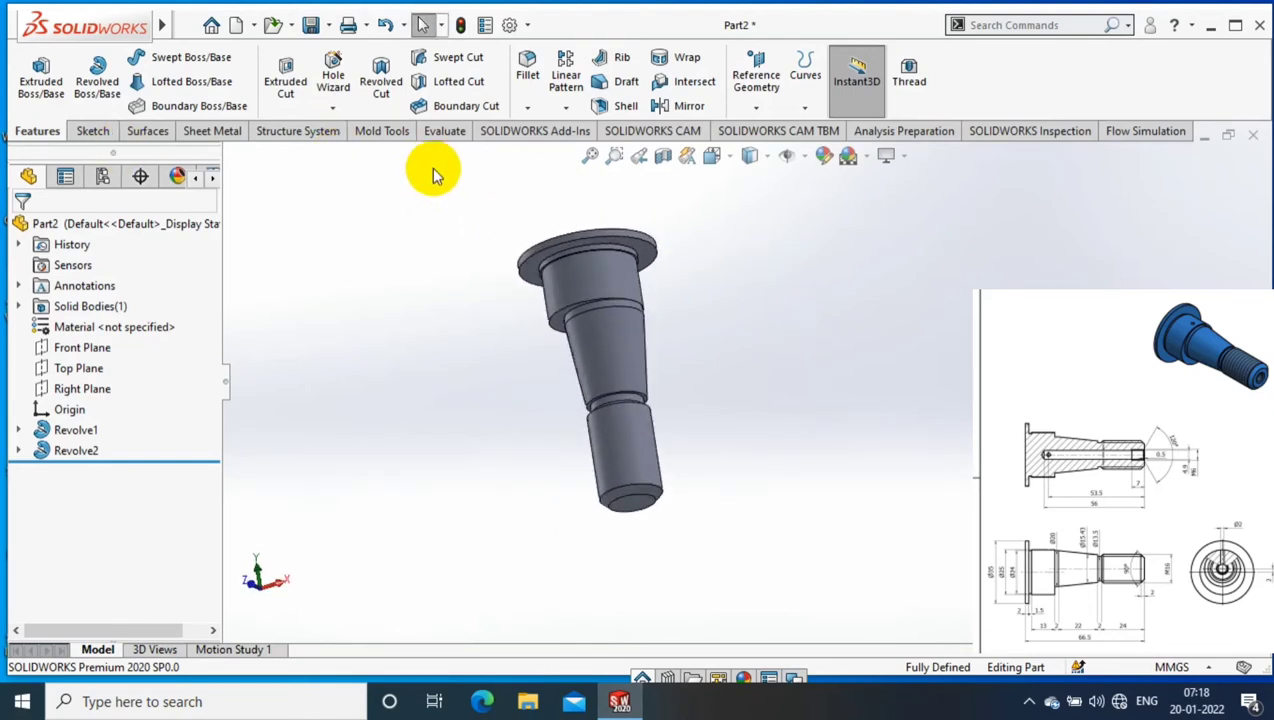
pyautogui.click(333, 107)
# Start a thread on the shaft's lower end with a blind depth of 21 mm
pyautogui.click(345, 176)
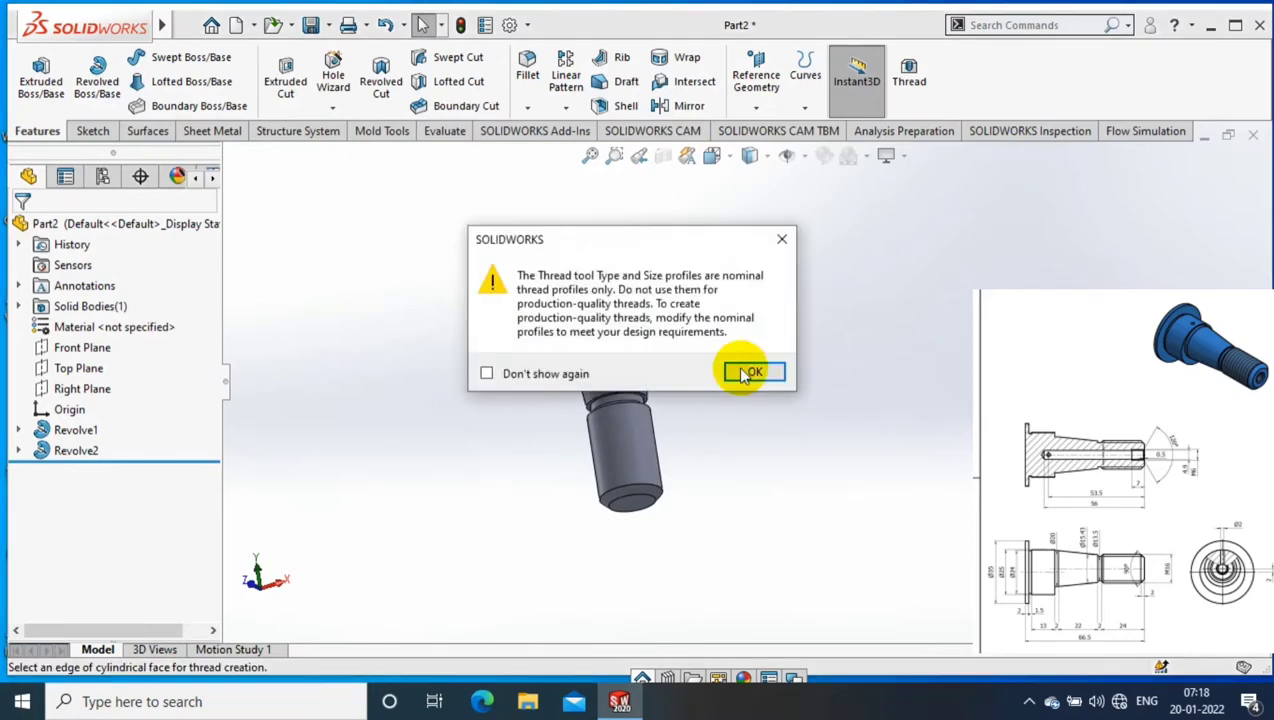
pyautogui.click(745, 370)
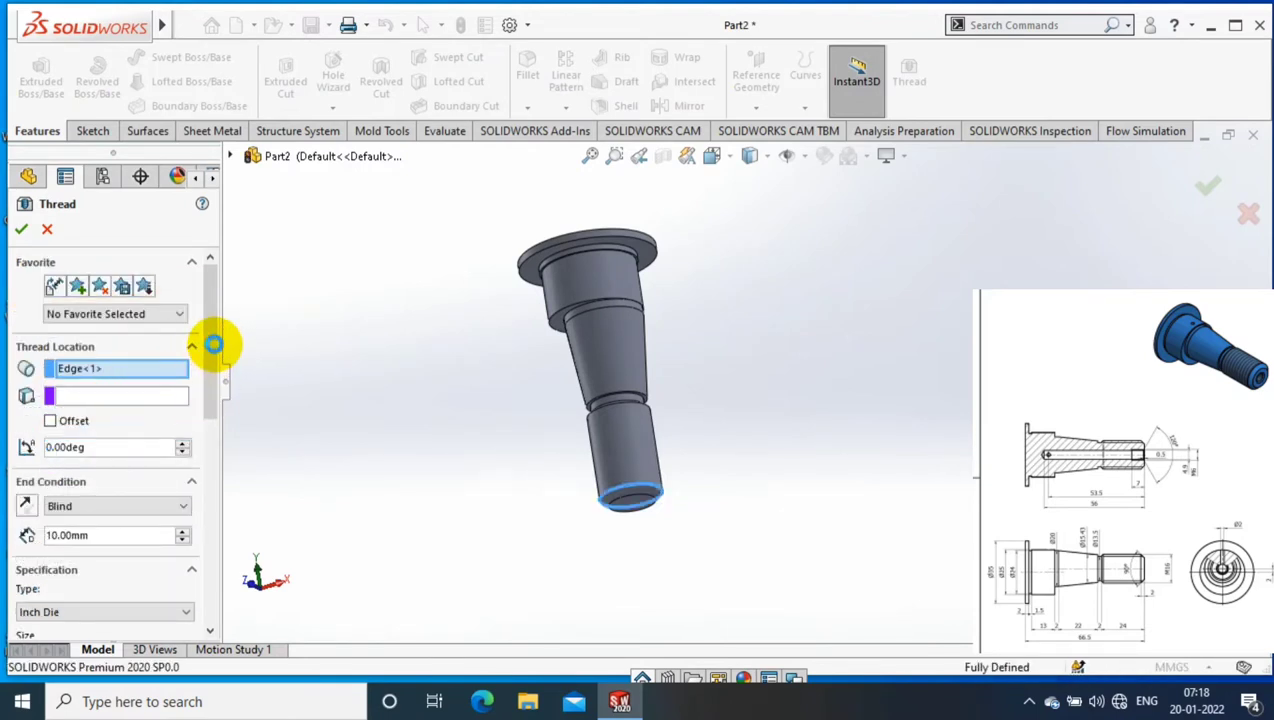
pyautogui.scroll(-2, 100, 464)
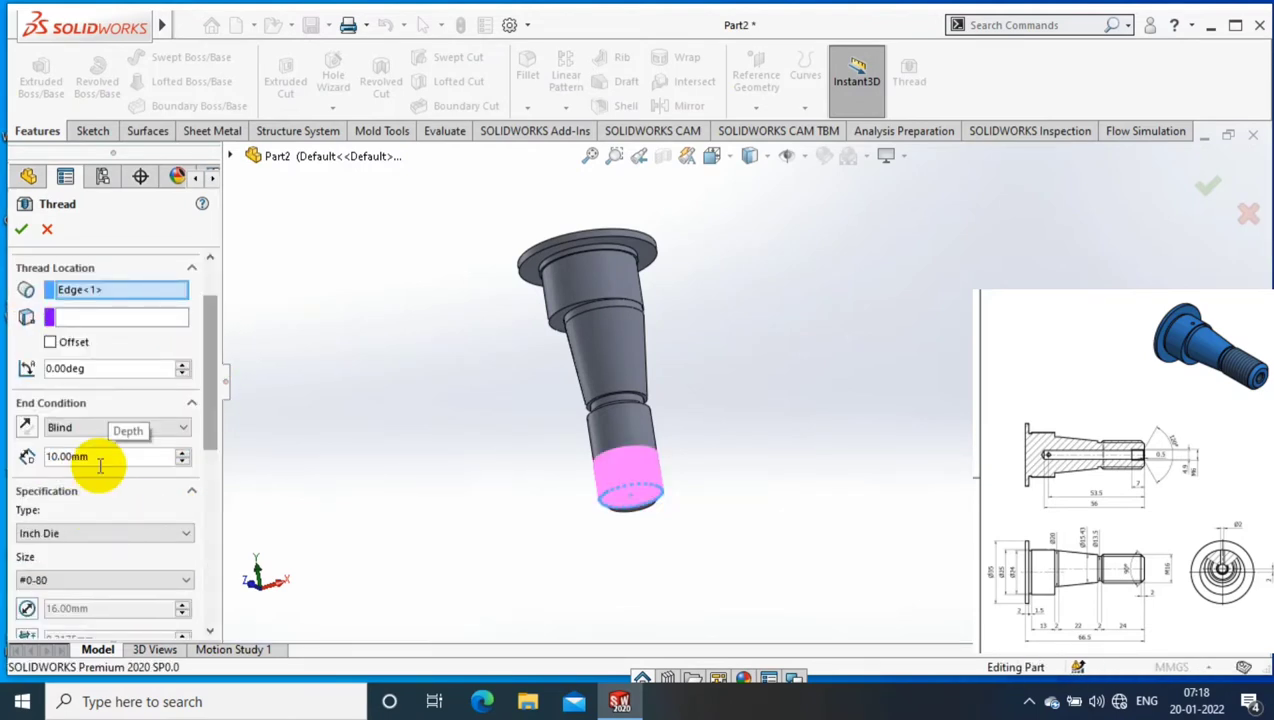
pyautogui.moveTo(100, 456); pyautogui.dragTo(30, 456)
pyautogui.write('21')
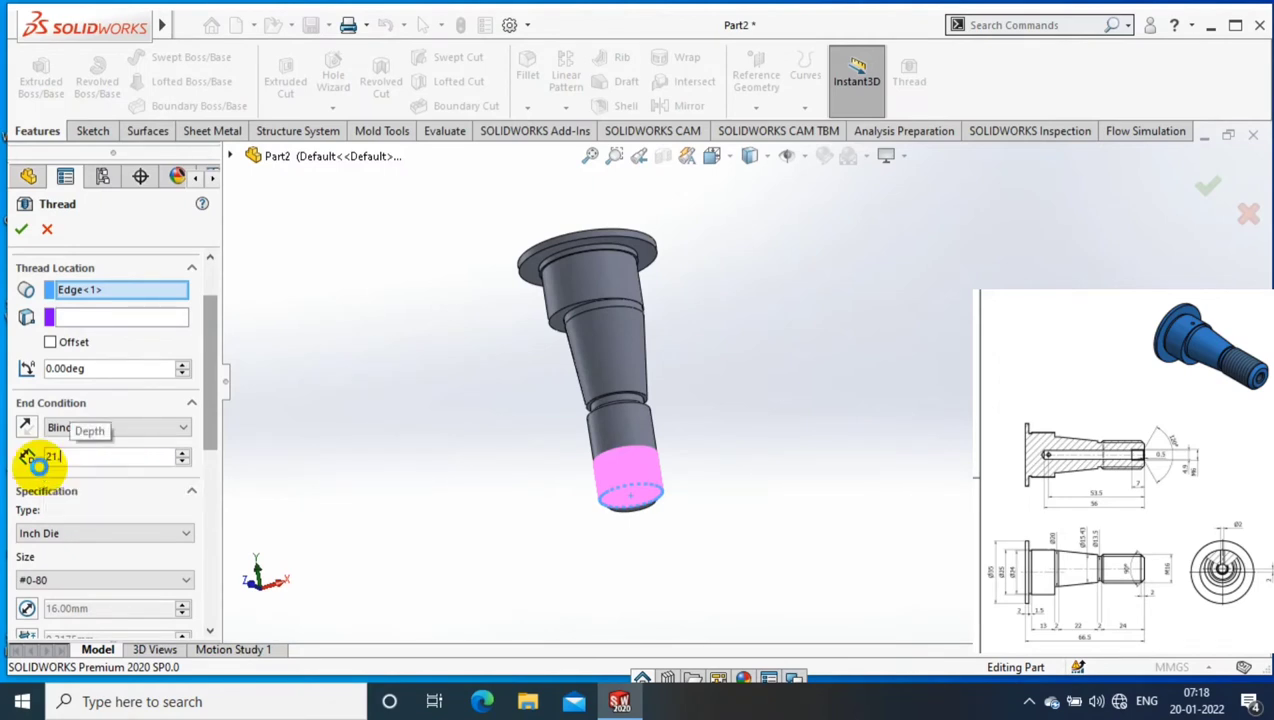
pyautogui.press('Return')
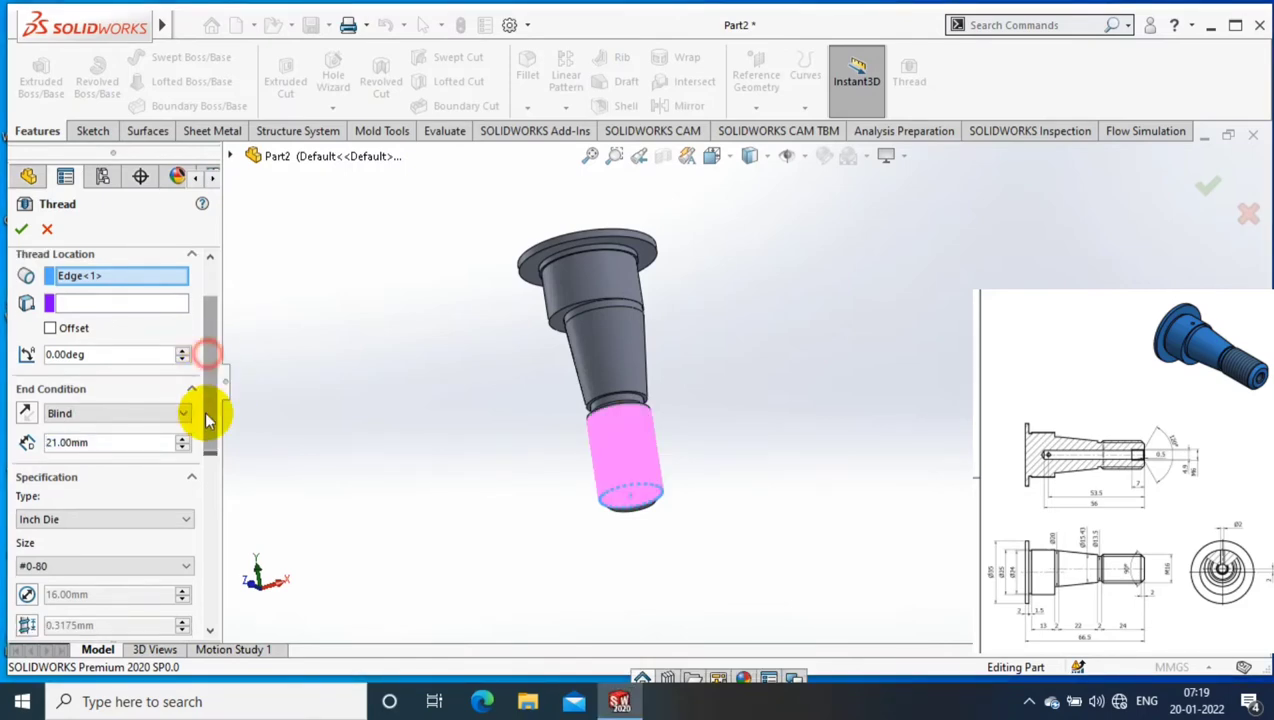
# Set the thread to Metric Die M16x1.5, create Thread1, and view the end face normal
pyautogui.scroll(-3, 205, 412)
pyautogui.click(153, 390)
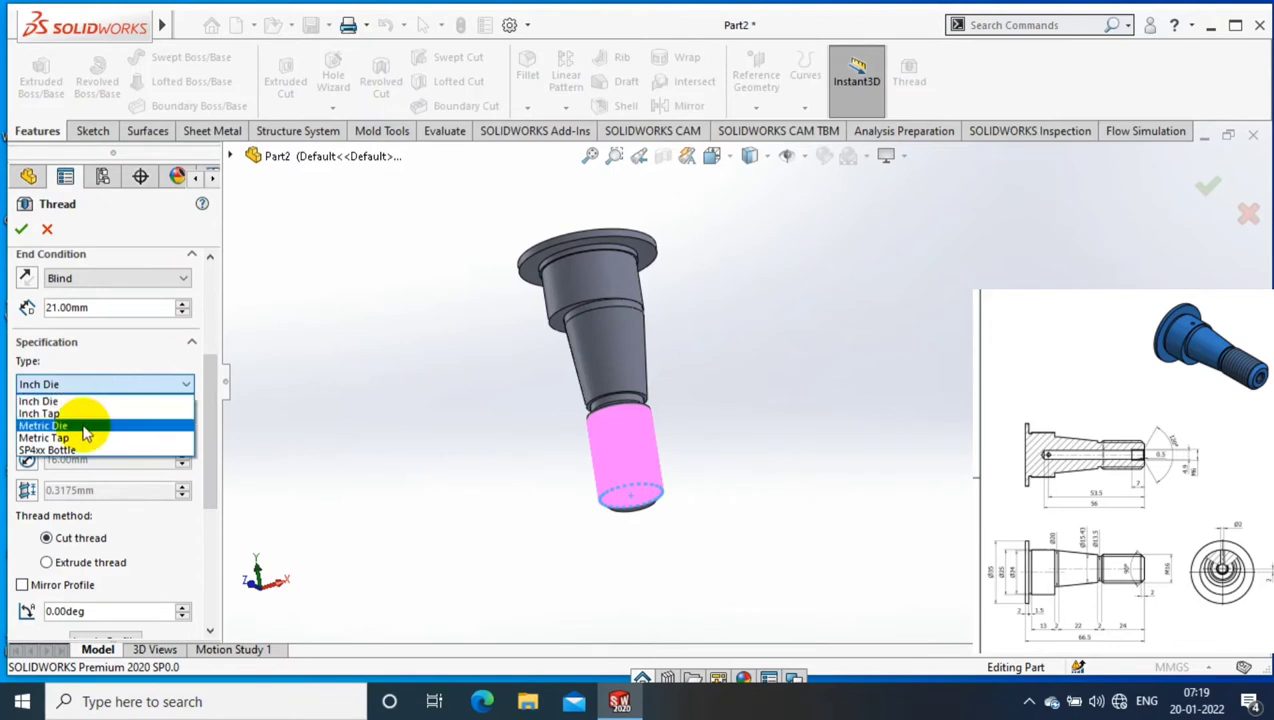
pyautogui.click(86, 426)
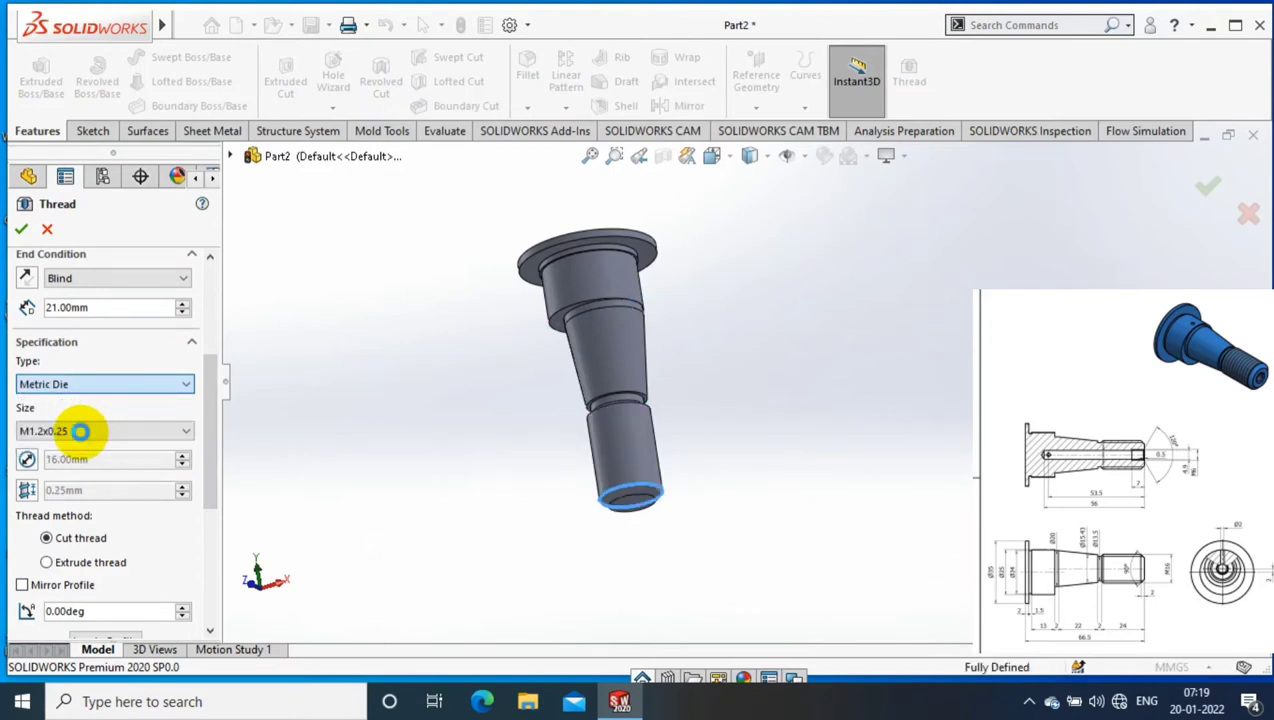
pyautogui.click(80, 430)
pyautogui.click(62, 227)
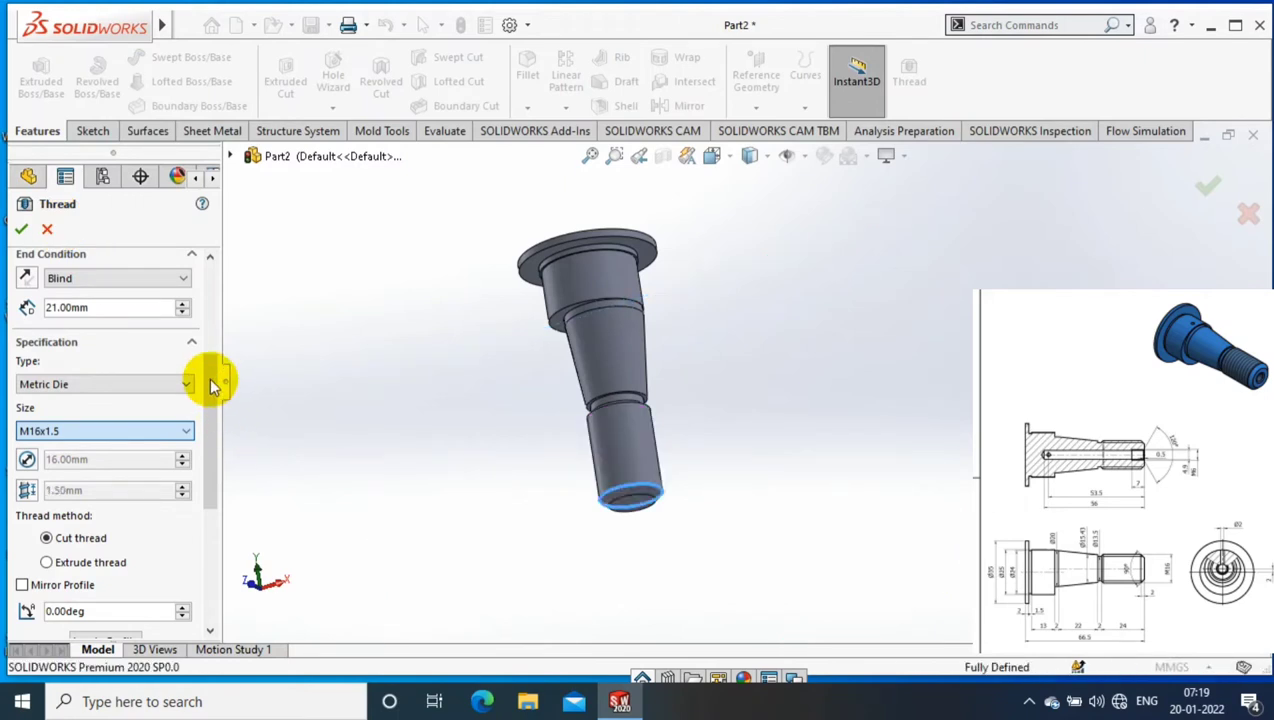
pyautogui.moveTo(212, 378); pyautogui.dragTo(203, 480)
pyautogui.click(21, 228)
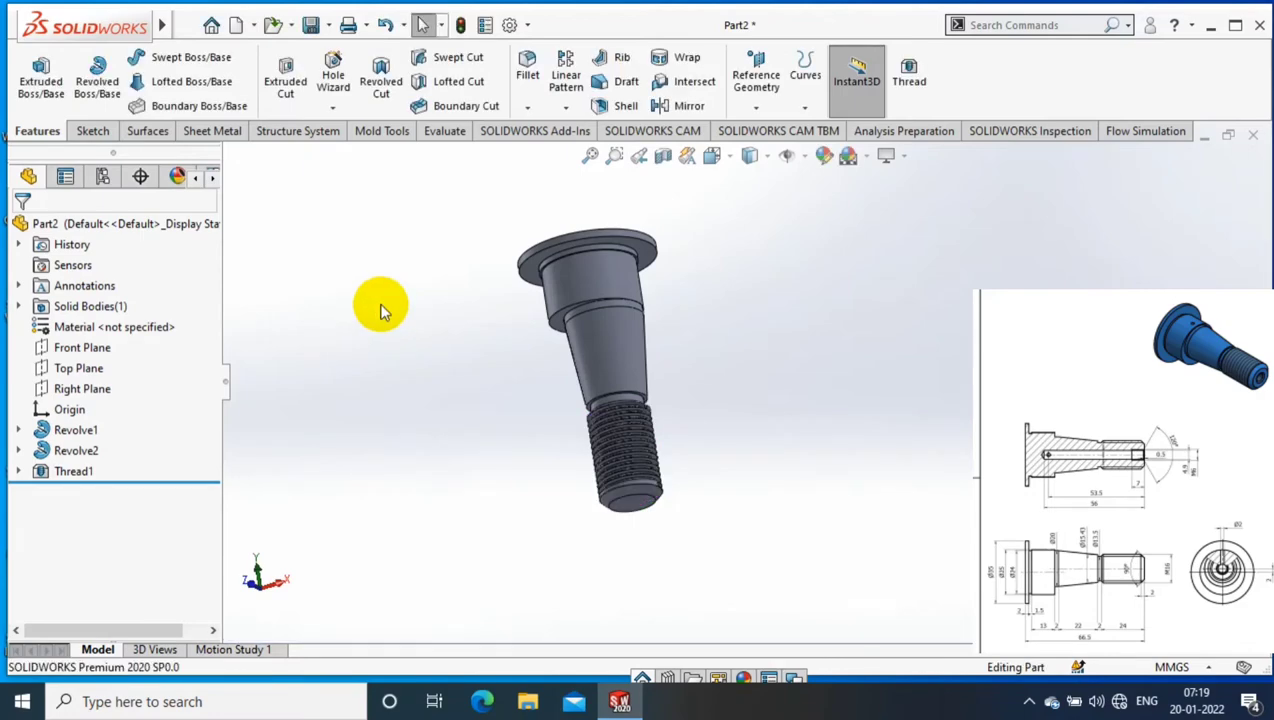
pyautogui.scroll(-2, 779, 533)
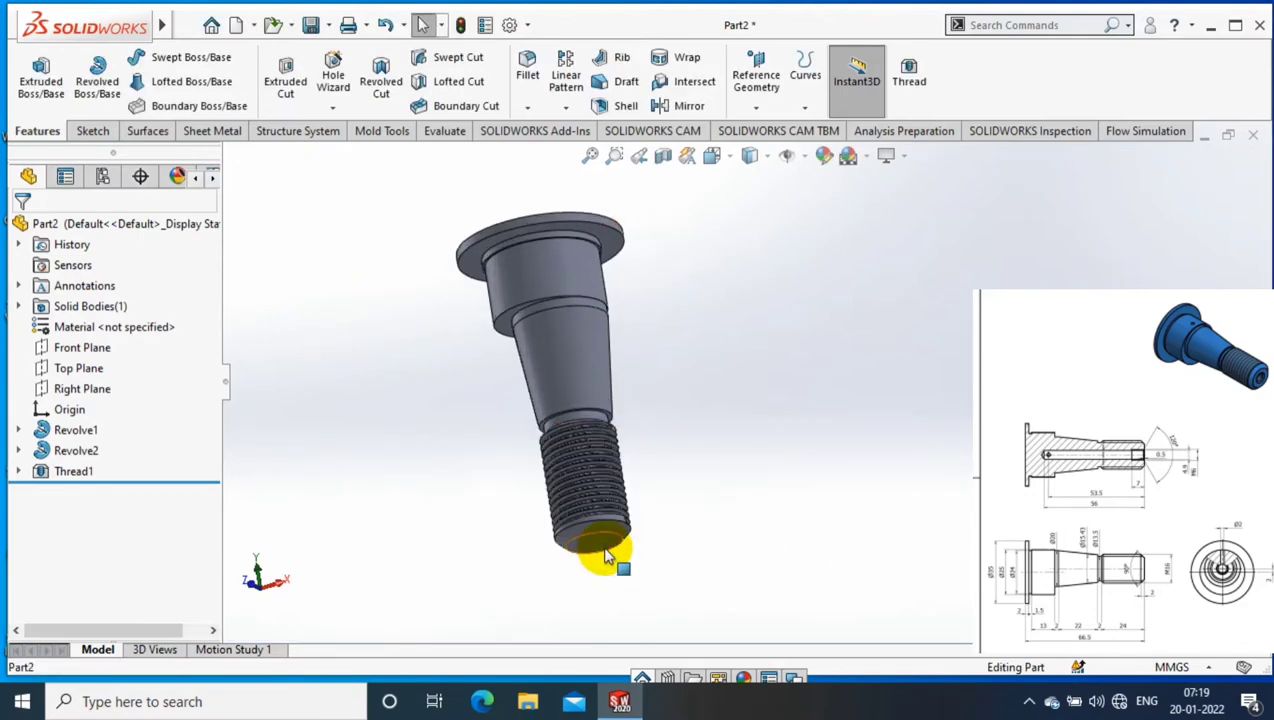
pyautogui.rightClick(605, 555)
pyautogui.click(722, 200)
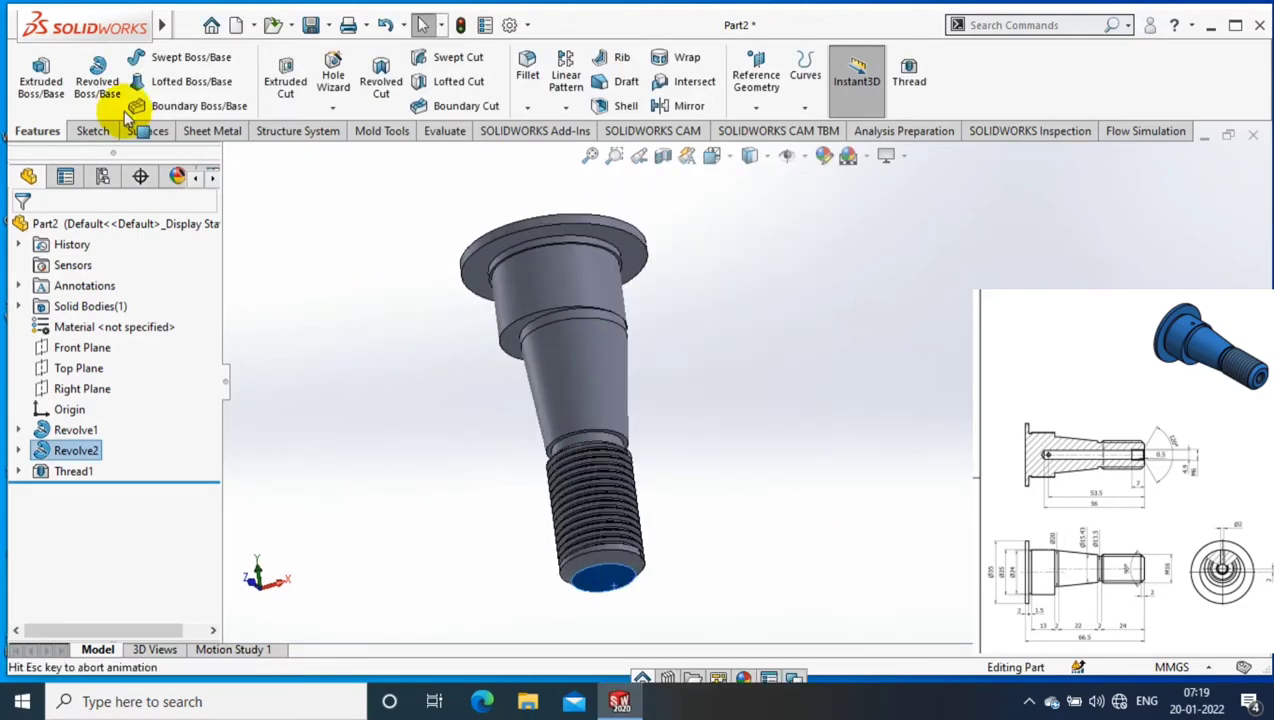
# Start a Hole Wizard hole of Drill sizes type, Ø4.9, with a blind end condition
pyautogui.click(333, 107)
pyautogui.click(365, 130)
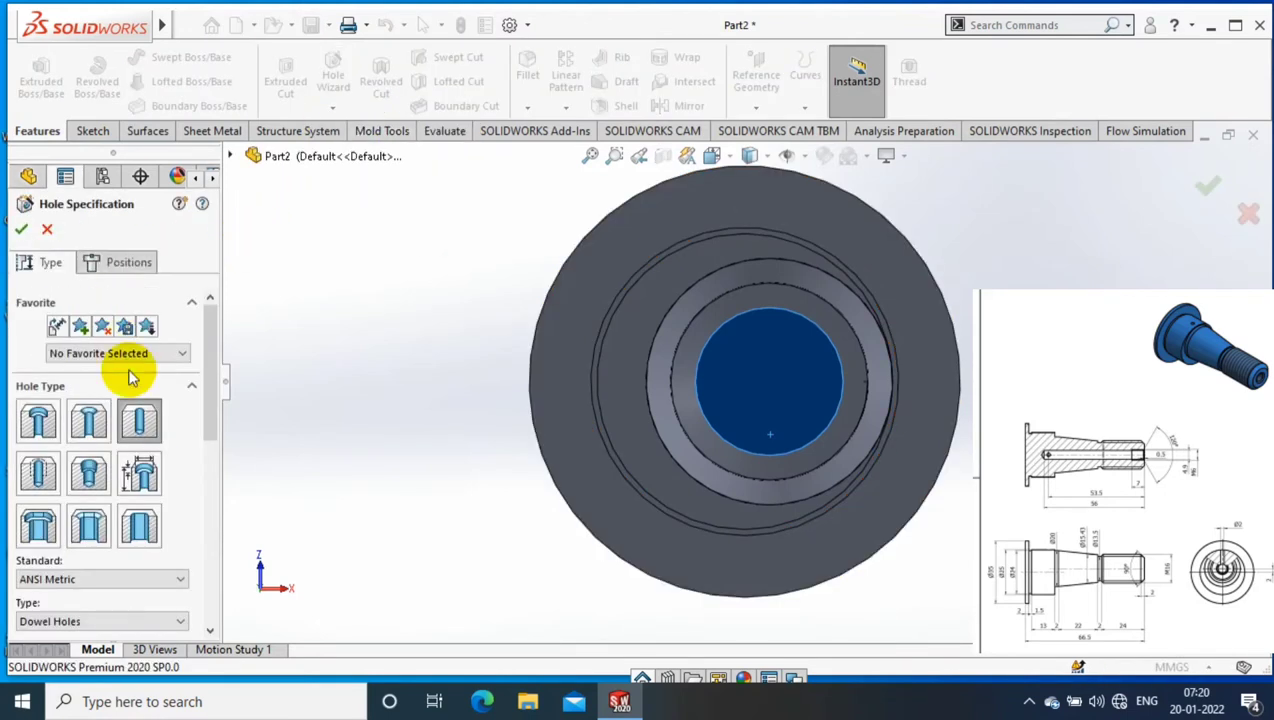
pyautogui.moveTo(212, 352); pyautogui.dragTo(208, 437)
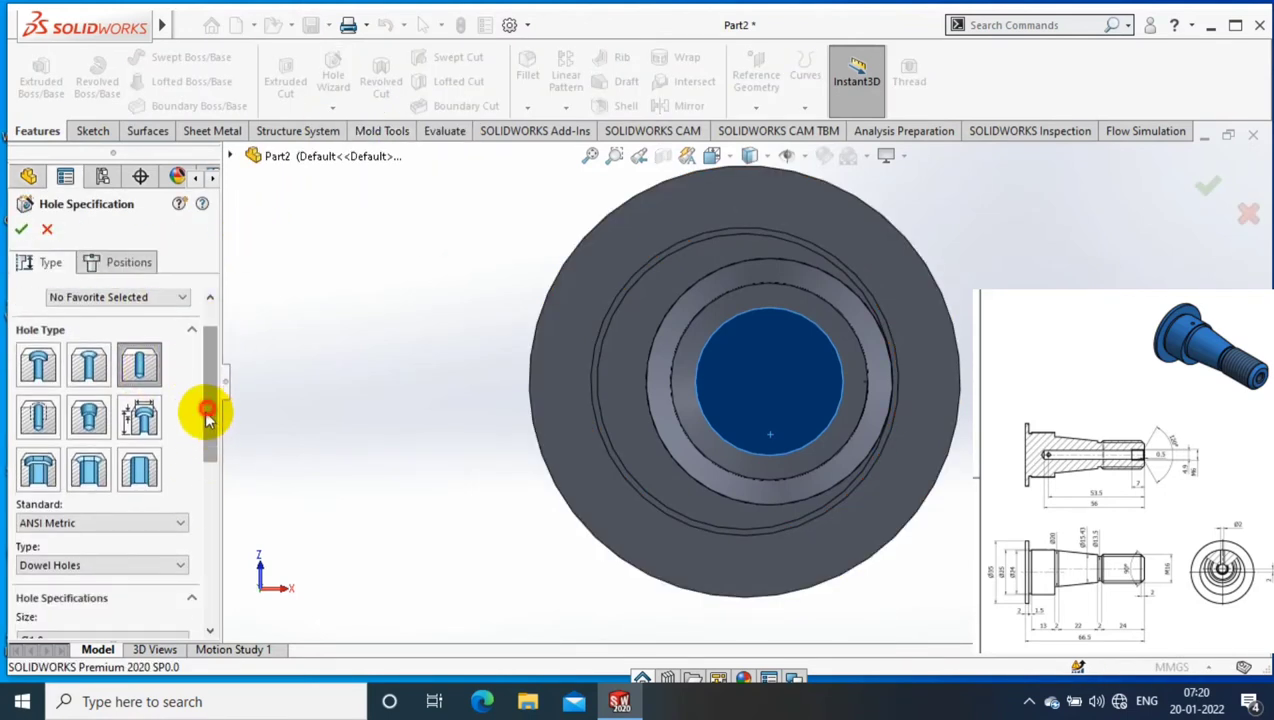
pyautogui.click(120, 407)
pyautogui.click(120, 437)
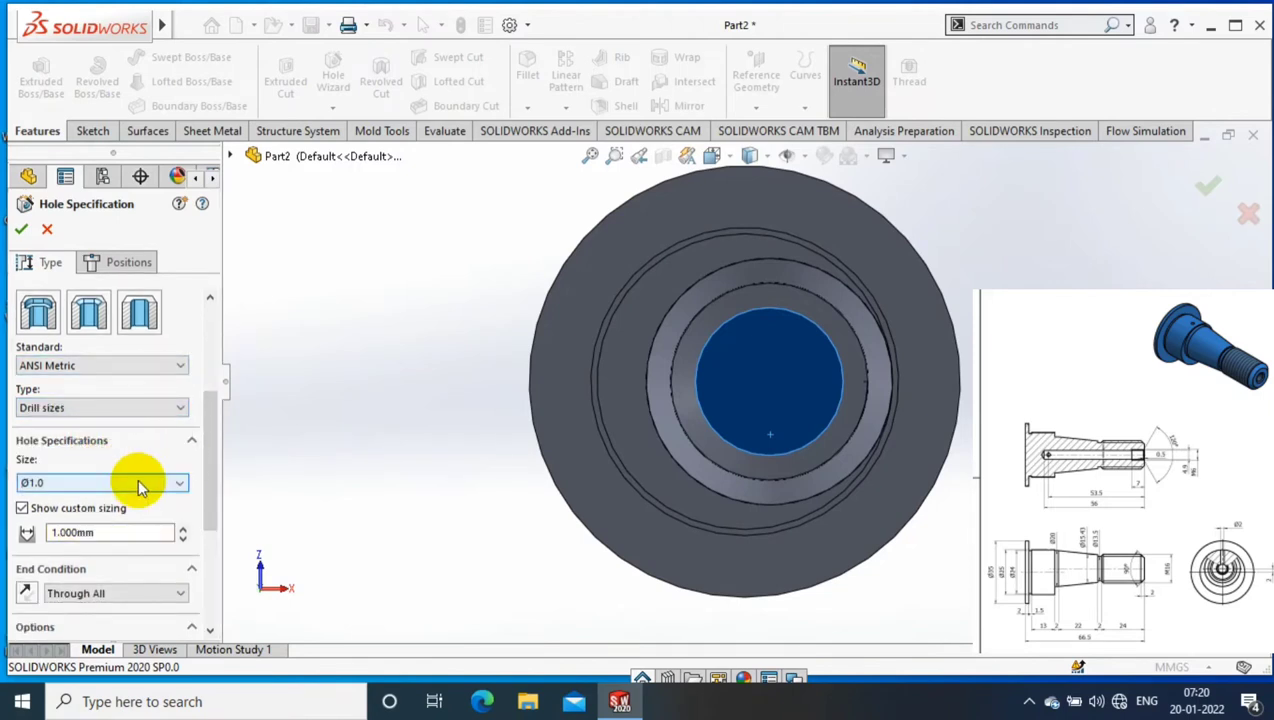
pyautogui.click(137, 480)
pyautogui.scroll(-5, 101, 570)
pyautogui.scroll(-3, 101, 570)
pyautogui.click(37, 567)
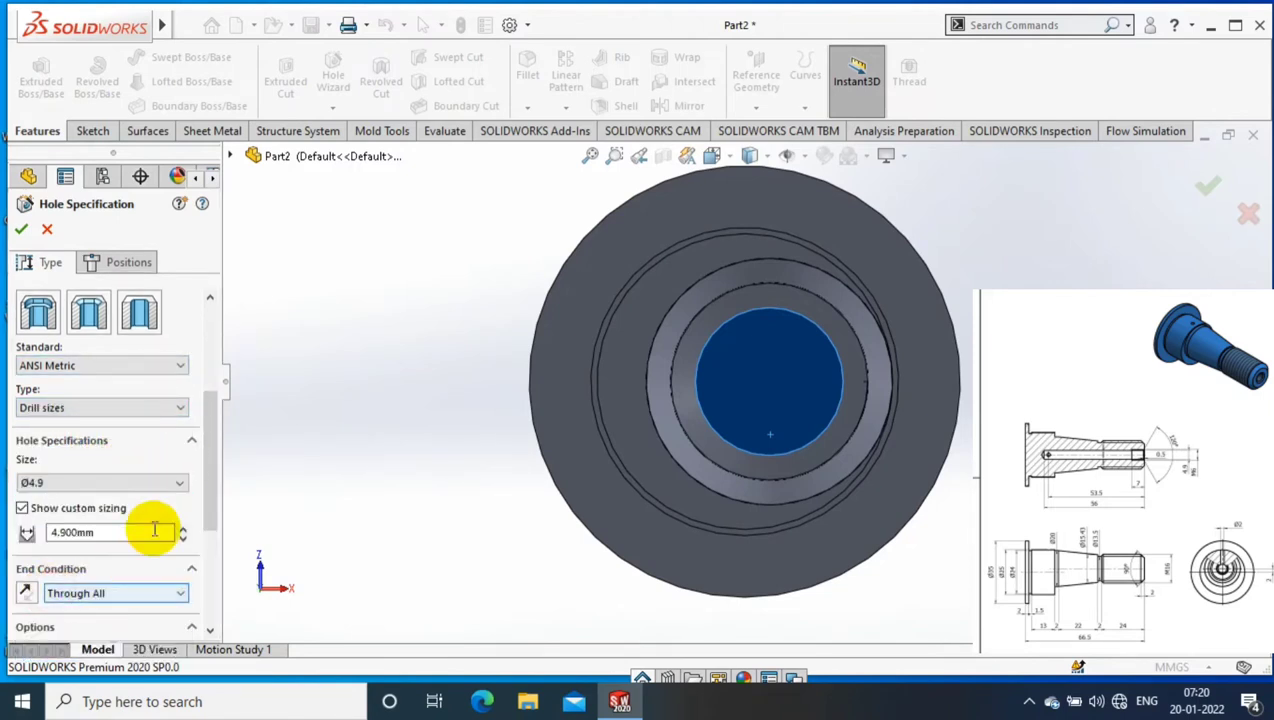
pyautogui.scroll(-3, 205, 483)
pyautogui.click(97, 486)
pyautogui.click(96, 502)
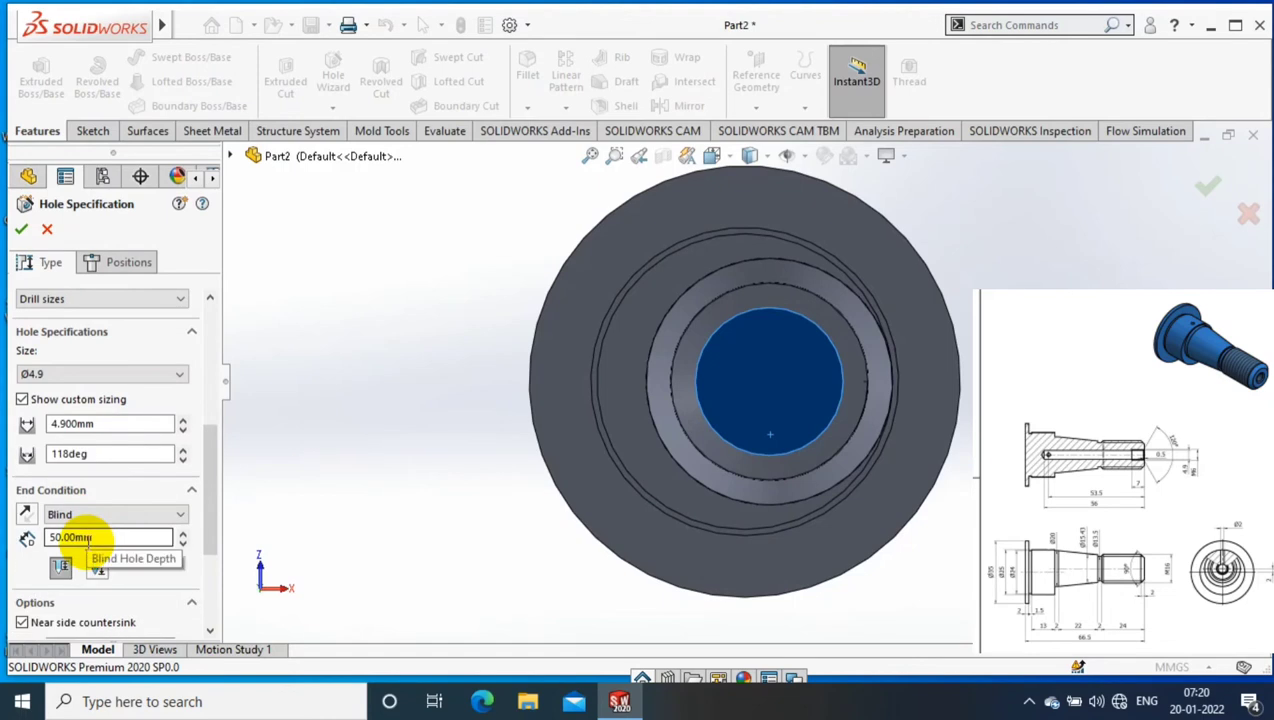
# Make the hole 56 mm deep and centre it on the shaft's end face
pyautogui.moveTo(100, 537); pyautogui.dragTo(30, 537)
pyautogui.write('56')
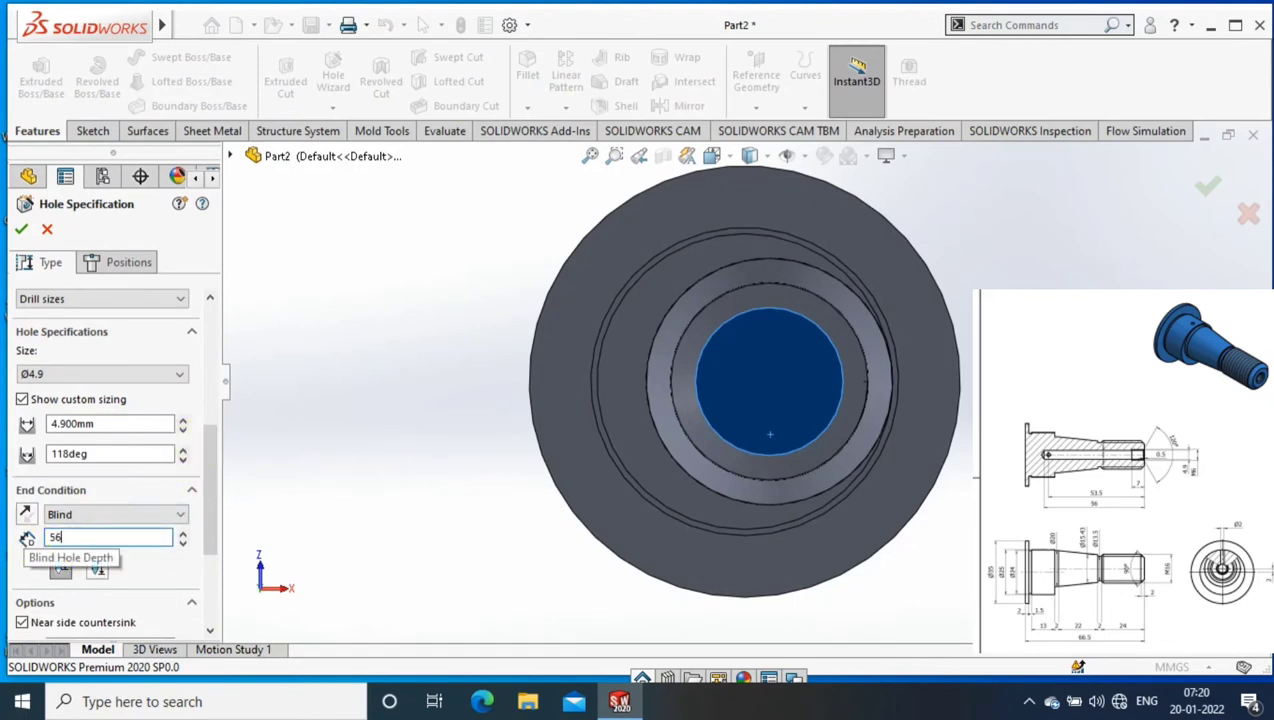
pyautogui.click(484, 510)
pyautogui.scroll(-1, 203, 455)
pyautogui.scroll(-3, 203, 455)
pyautogui.click(130, 262)
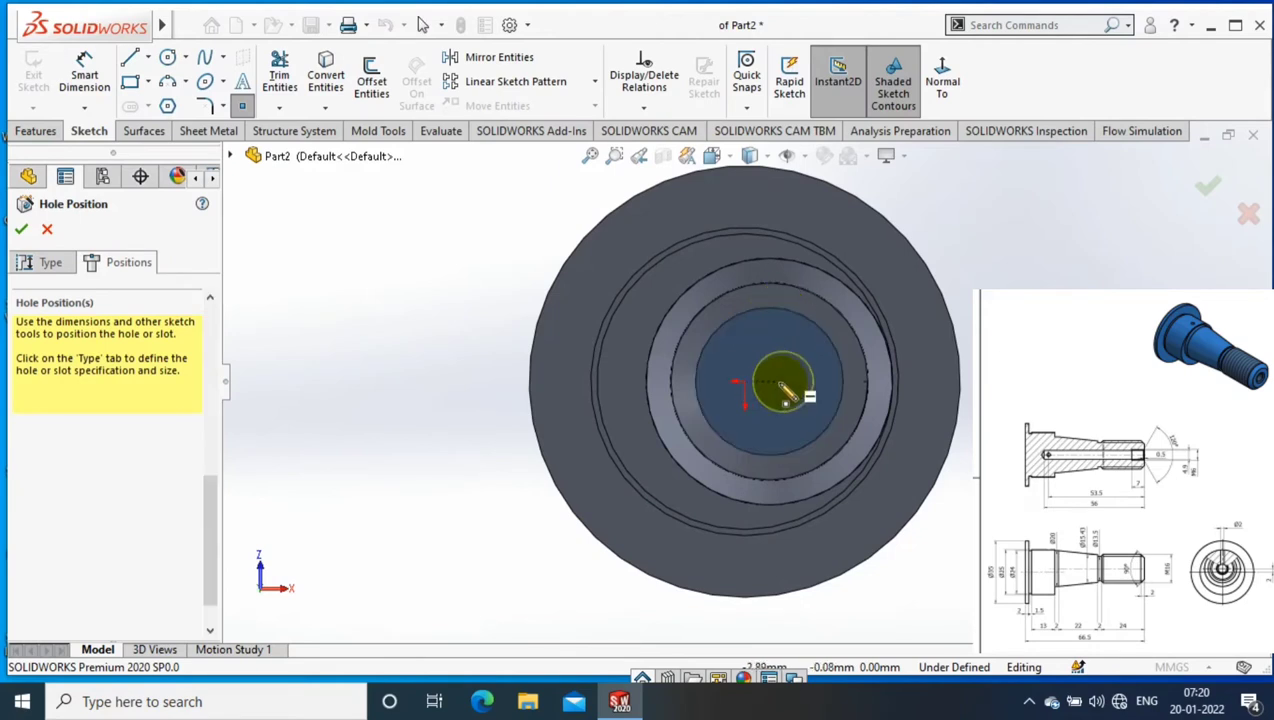
pyautogui.click(768, 383)
pyautogui.click(21, 229)
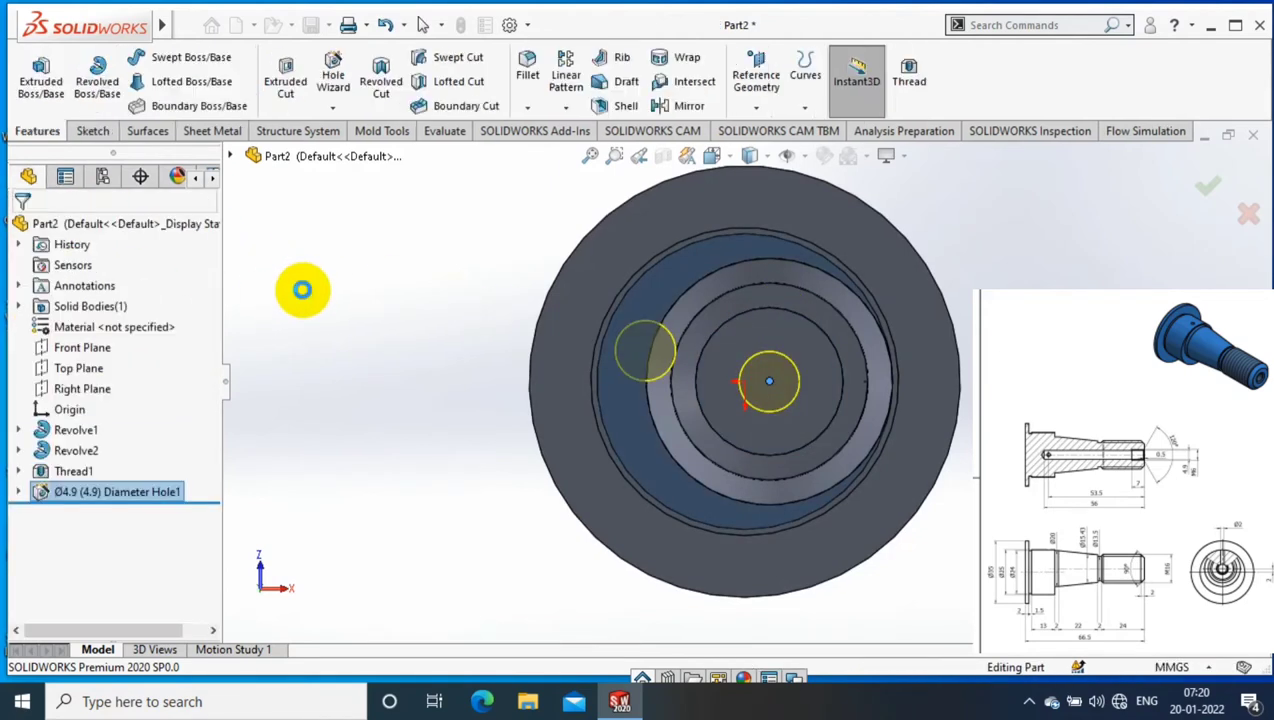
pyautogui.click(339, 111)
pyautogui.click(335, 170)
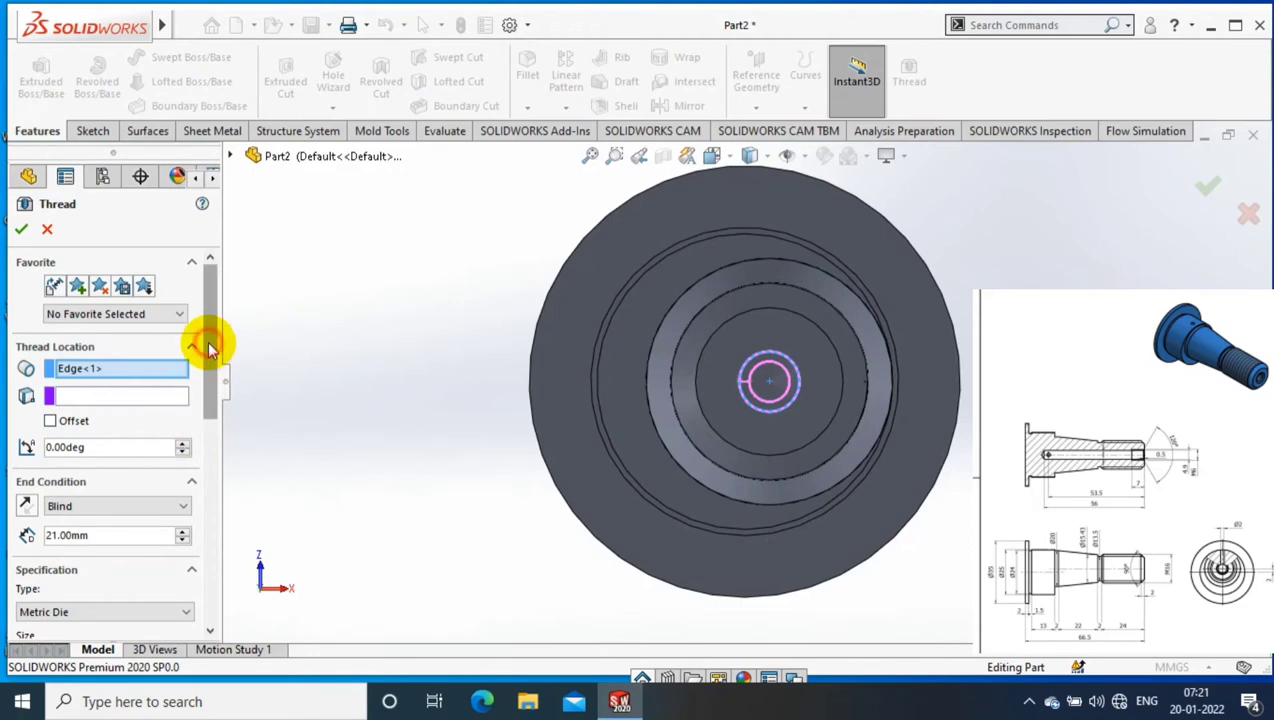
# Create Thread2 in the end hole with size M6x1.0 and 7 mm depth
pyautogui.scroll(-3, 210, 430)
pyautogui.click(160, 451)
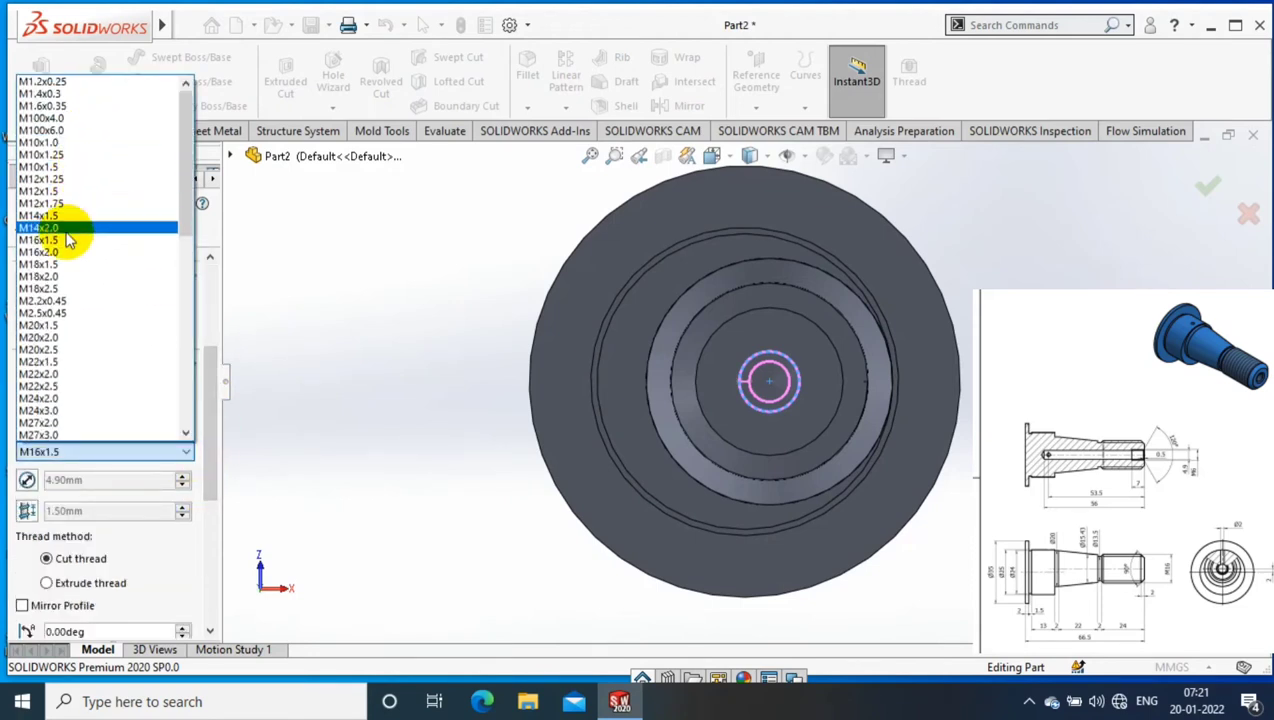
pyautogui.scroll(-1, 128, 205)
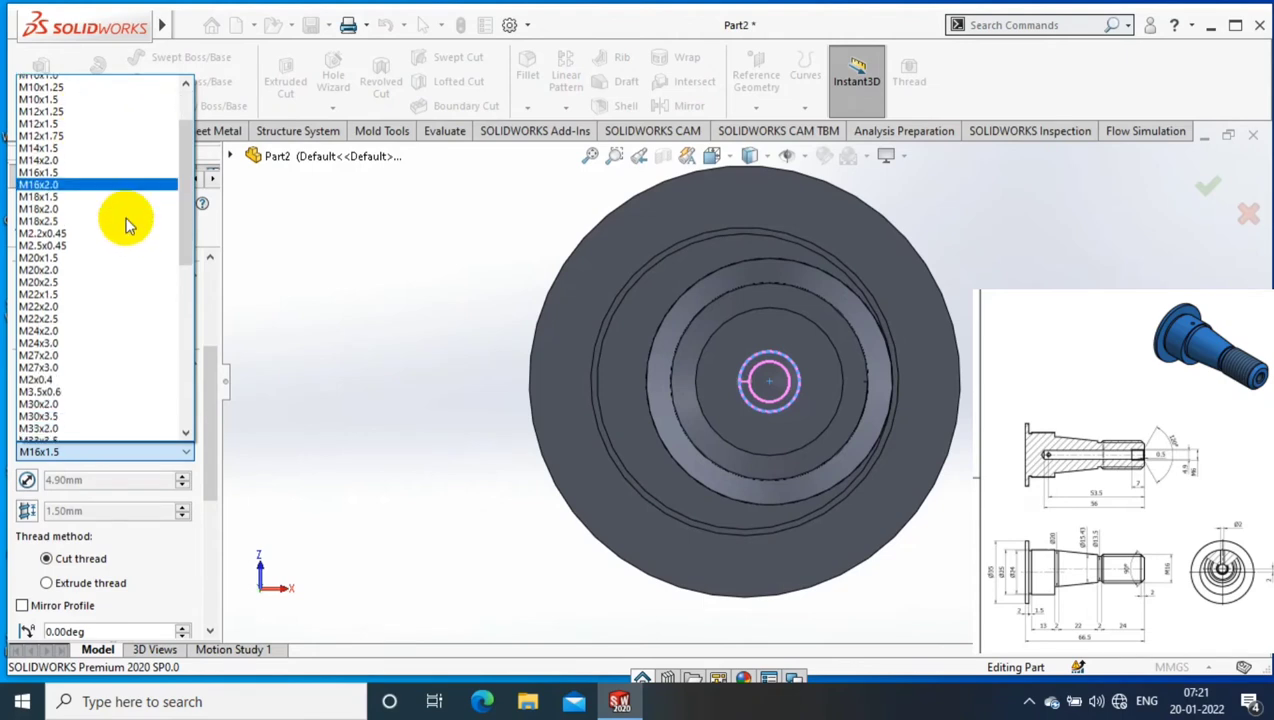
pyautogui.scroll(-2, 120, 230)
pyautogui.scroll(-5, 115, 300)
pyautogui.click(80, 385)
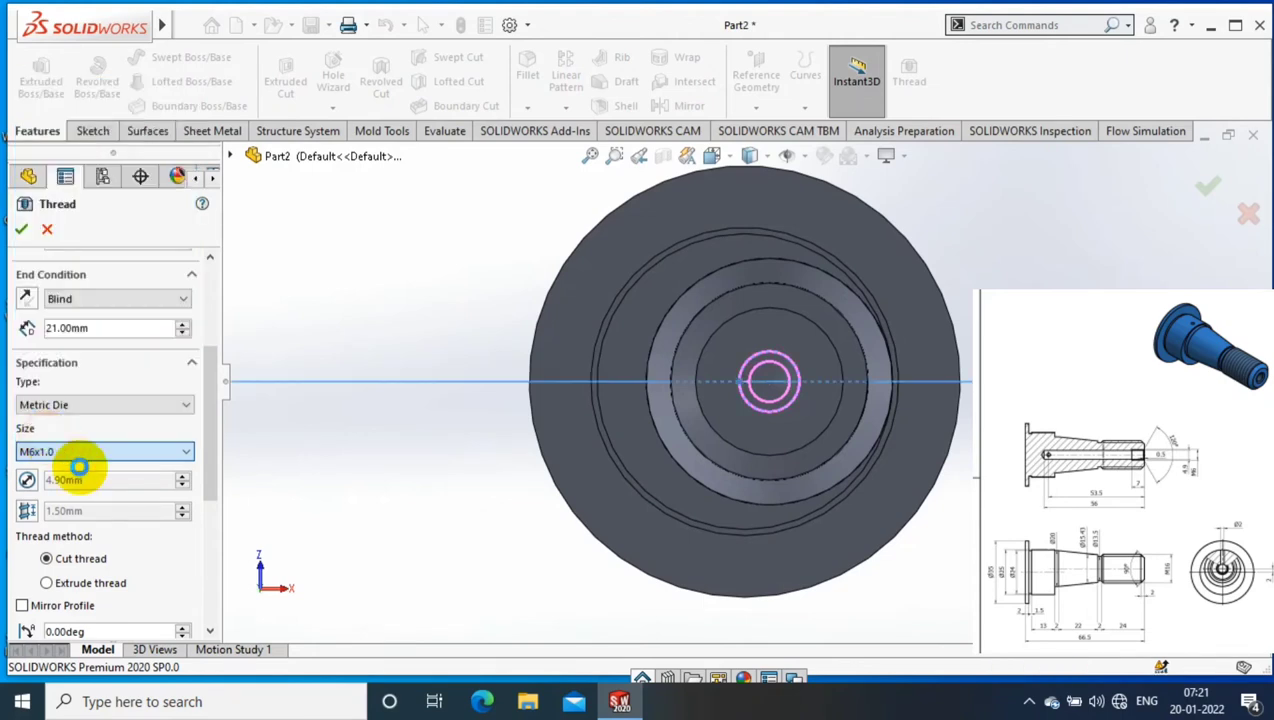
pyautogui.scroll(-2, 125, 500)
pyautogui.click(114, 527)
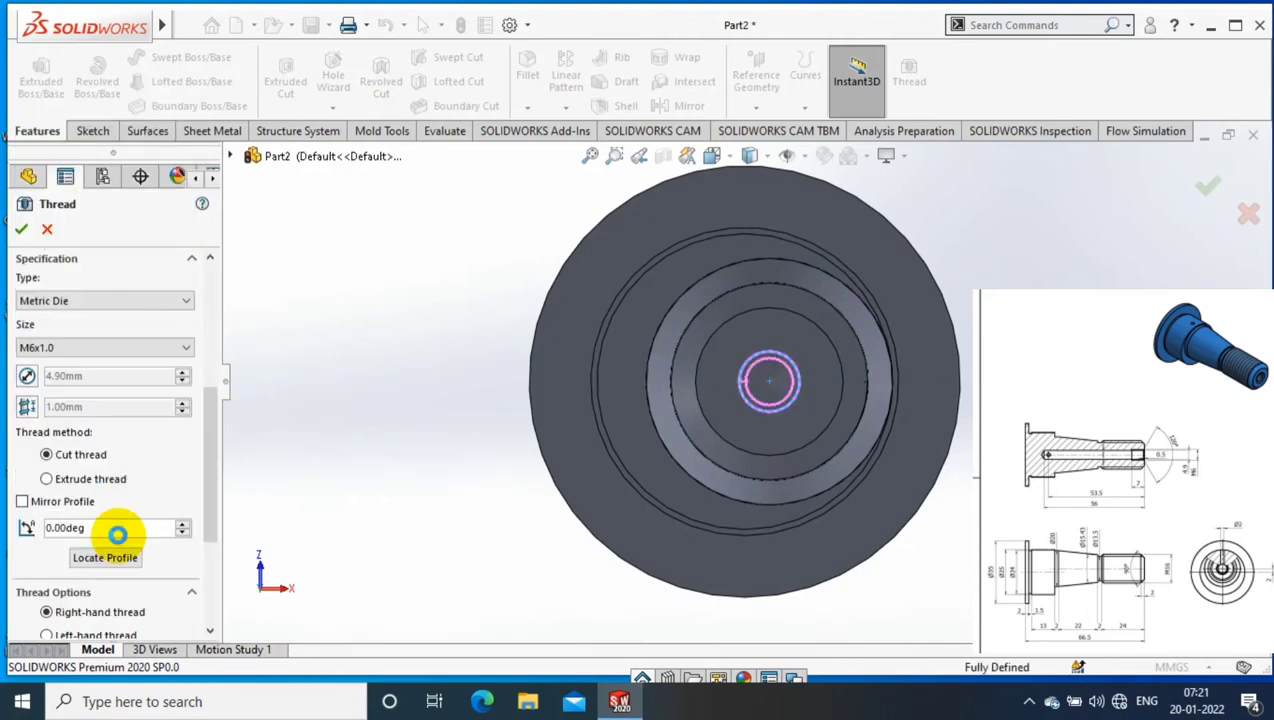
pyautogui.scroll(-4, 198, 556)
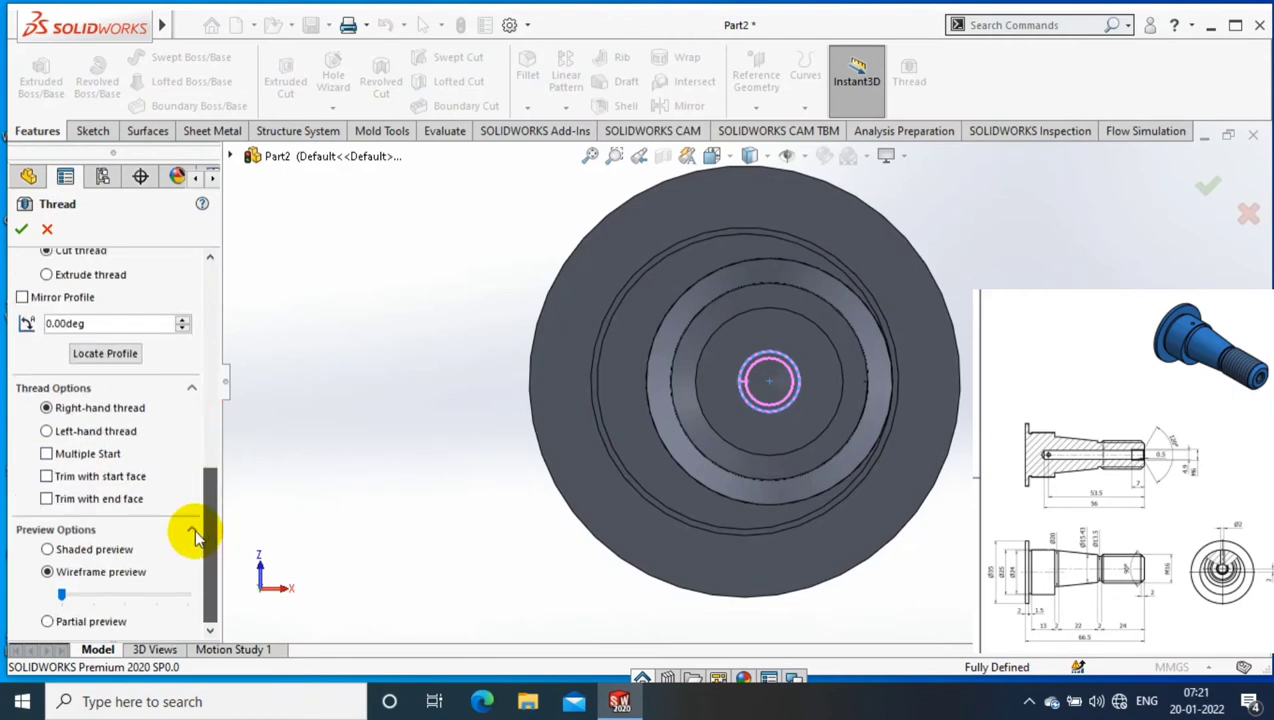
pyautogui.scroll(6, 196, 538)
pyautogui.write('7.00mm')
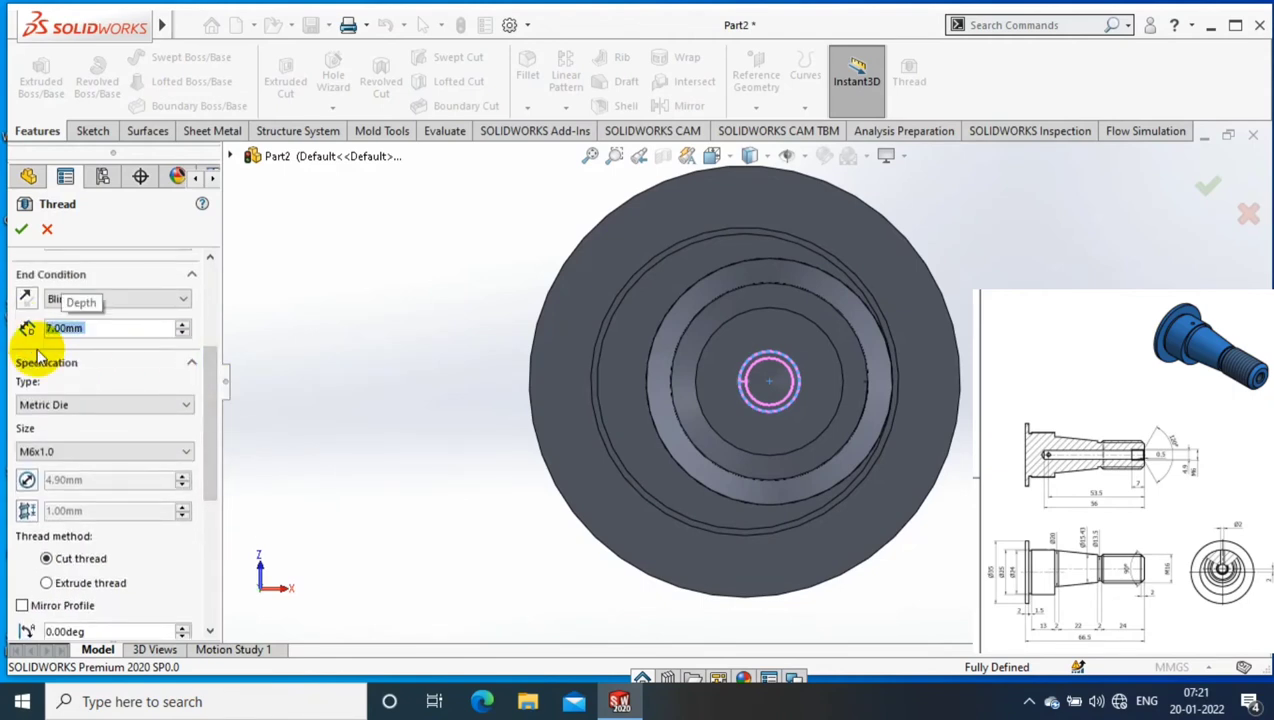
pyautogui.scroll(-3, 150, 404)
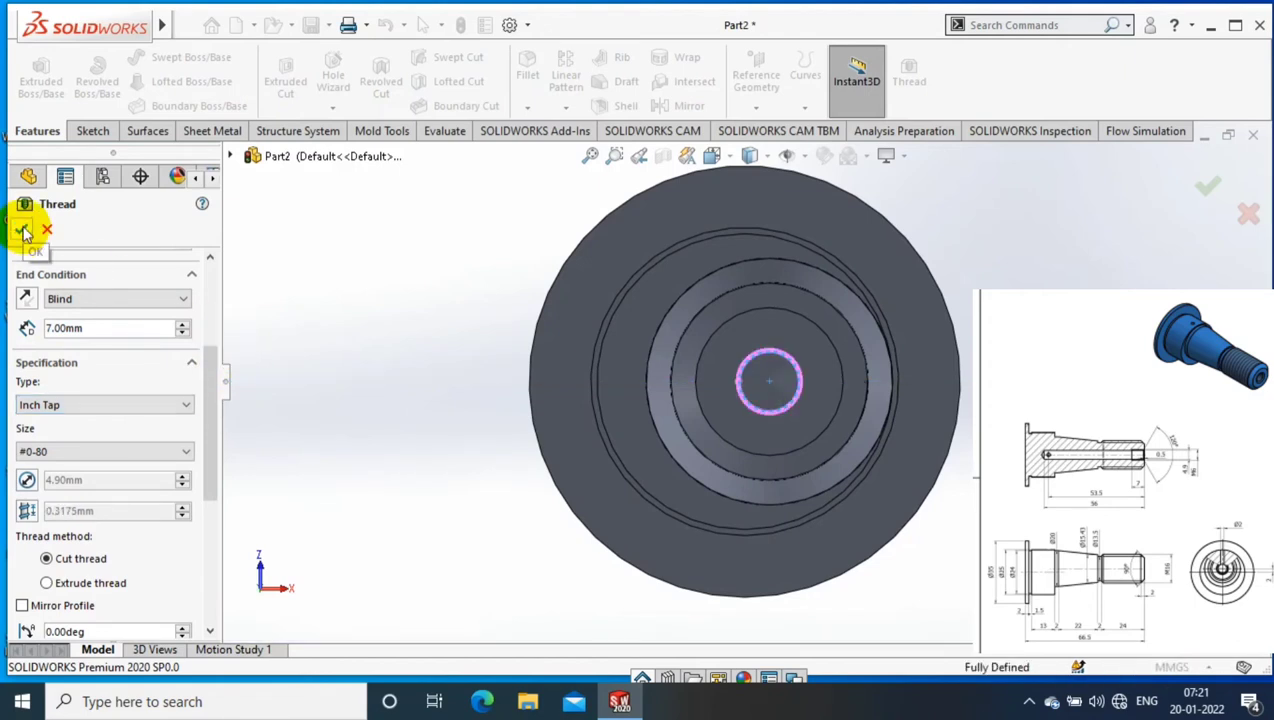
pyautogui.click(22, 228)
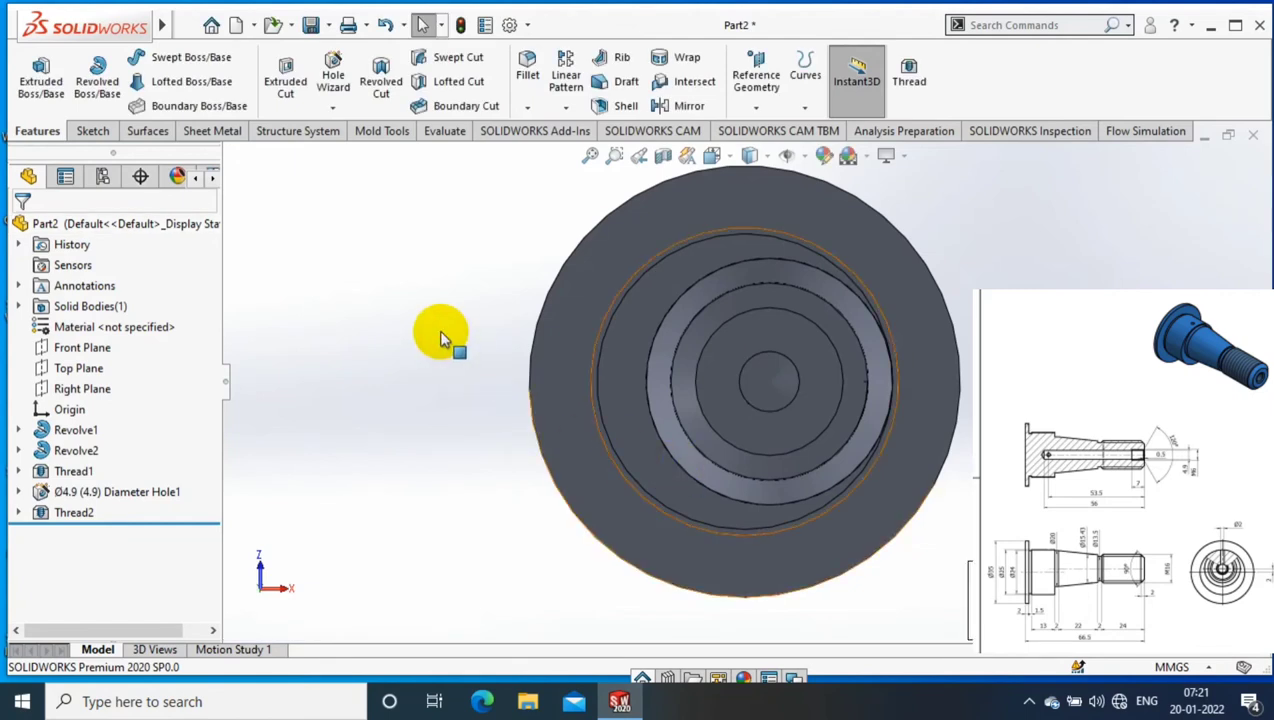
# Zoom to fit and select the shaft's end face as the reference for a new plane
pyautogui.press('f')
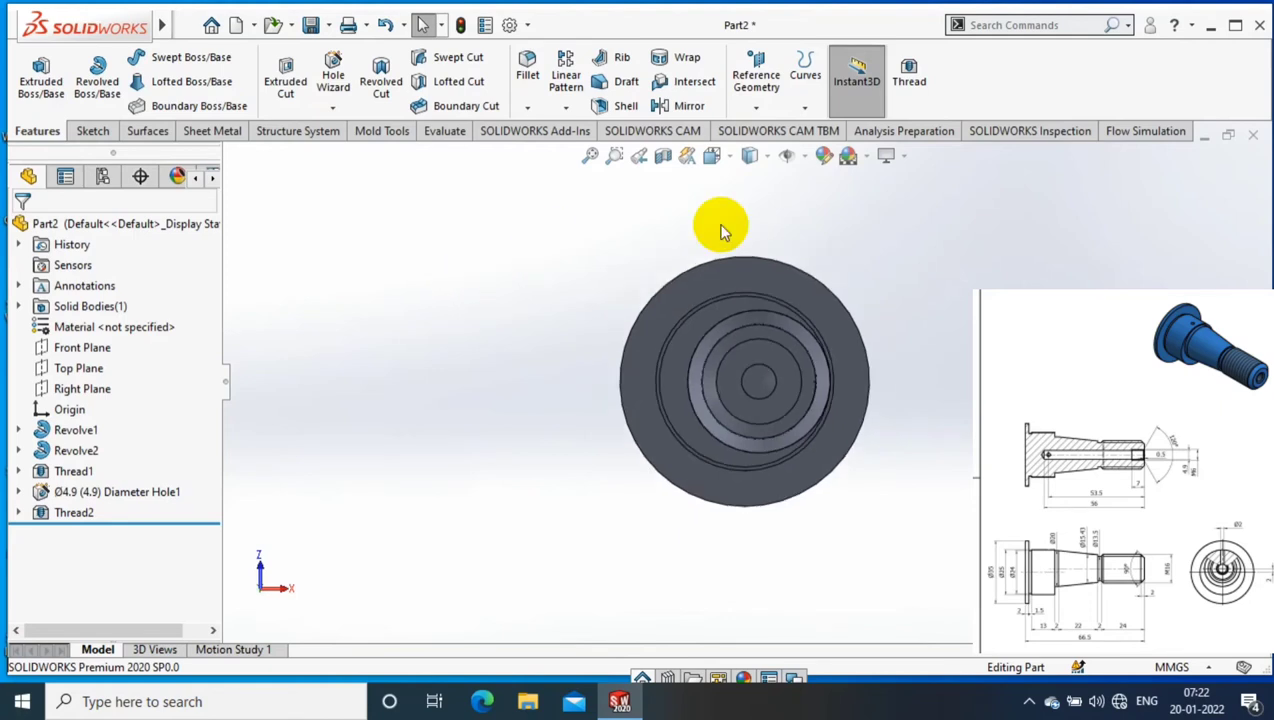
pyautogui.scroll(-2, 697, 421)
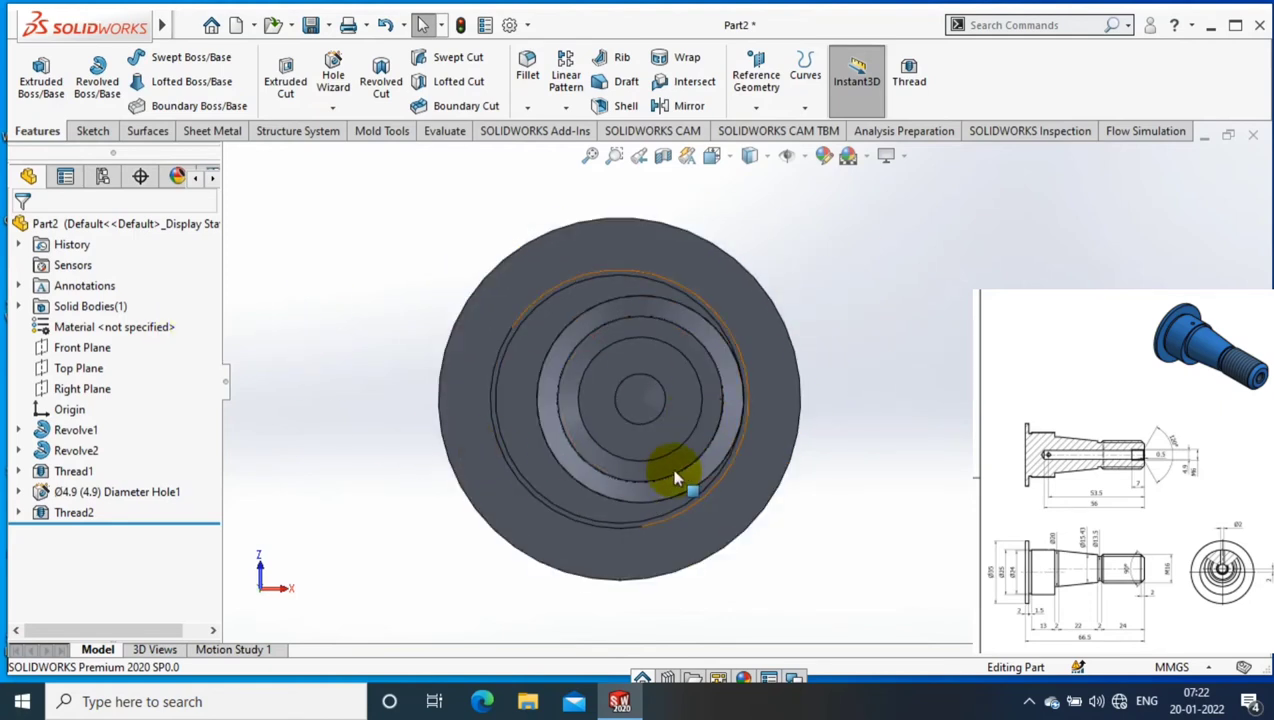
pyautogui.scroll(1, 673, 450)
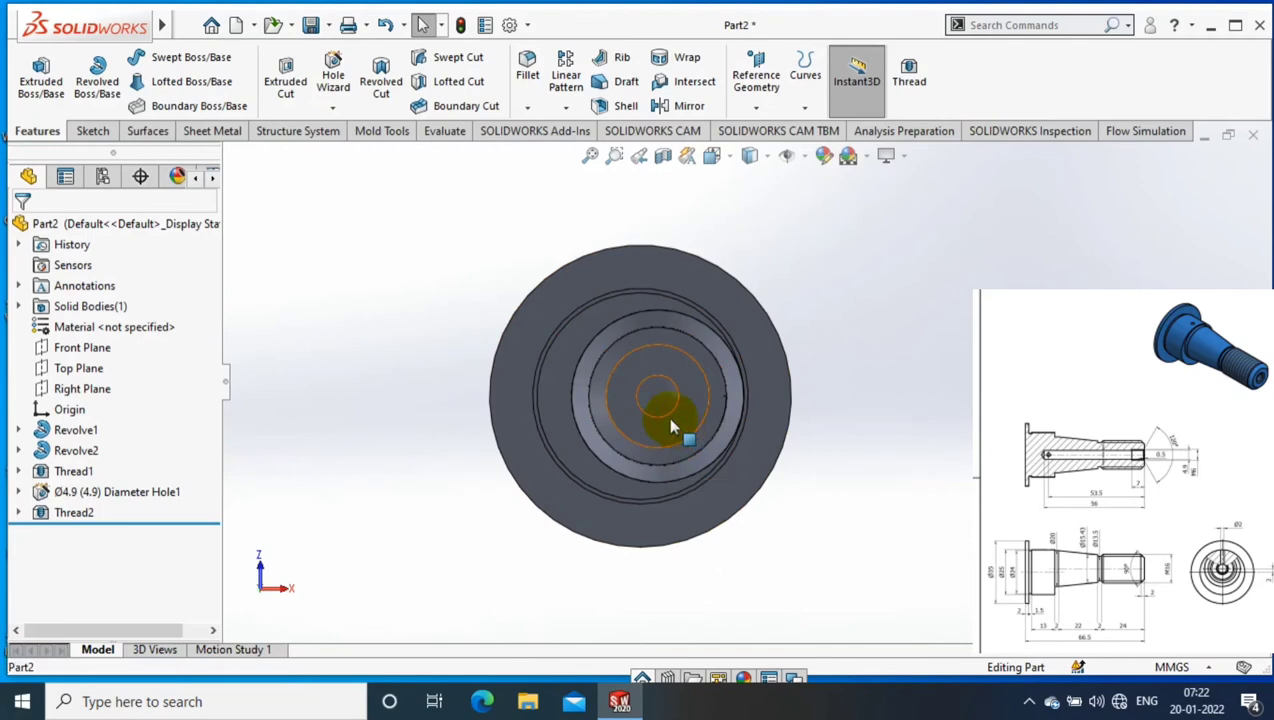
pyautogui.click(667, 416)
pyautogui.click(756, 78)
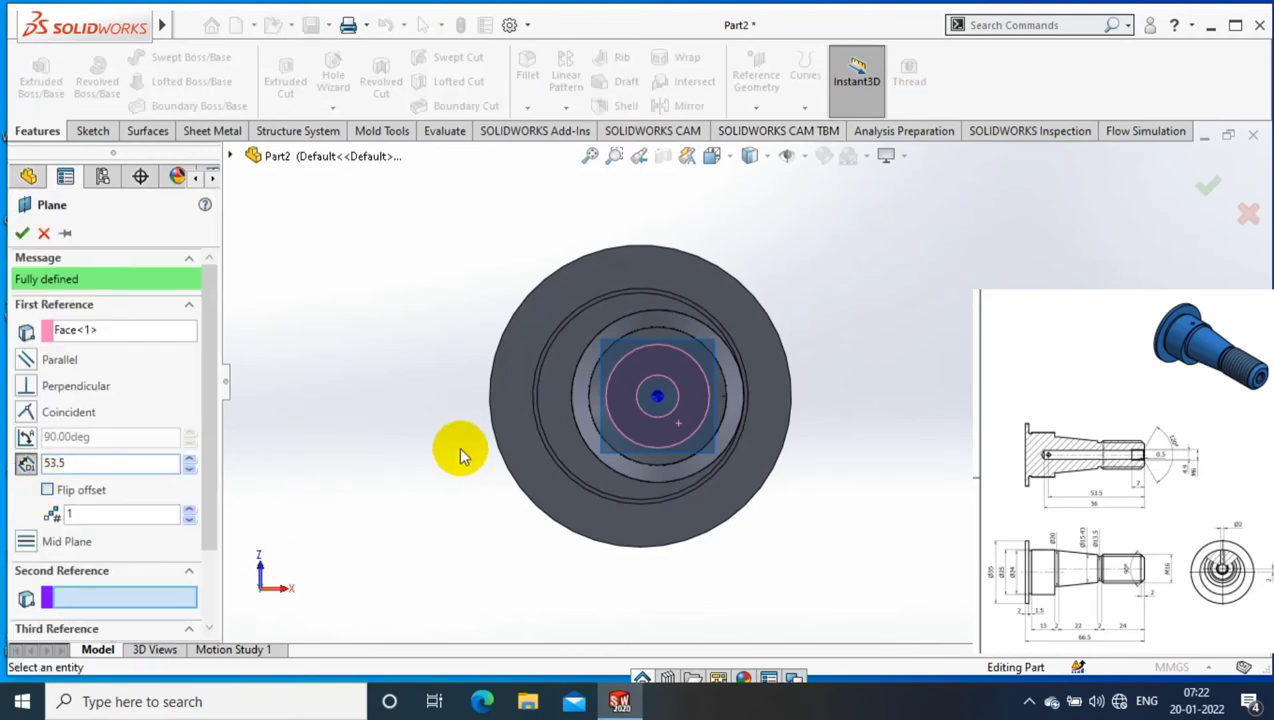
# Create Plane3 offset 53.5 mm from the end face with the offset flipped, and view it normal
pyautogui.moveTo(458, 446); pyautogui.dragTo(421, 414, button='middle')
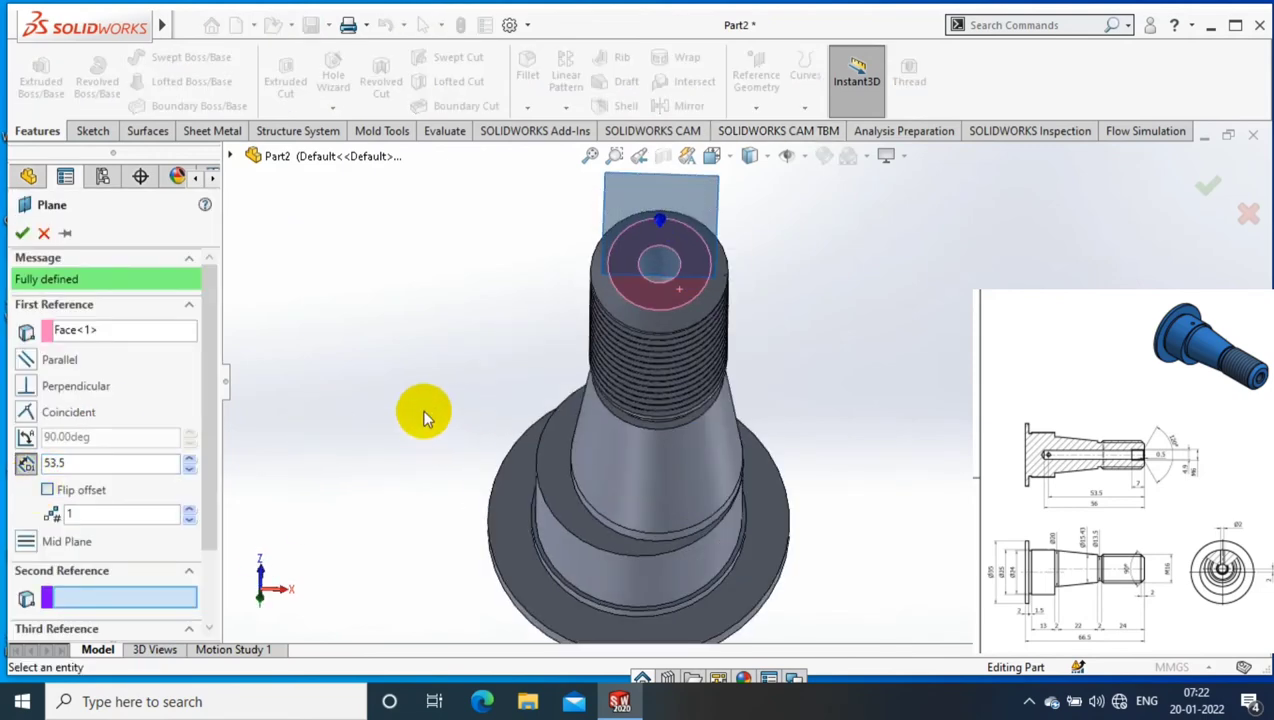
pyautogui.click(47, 490)
pyautogui.click(22, 233)
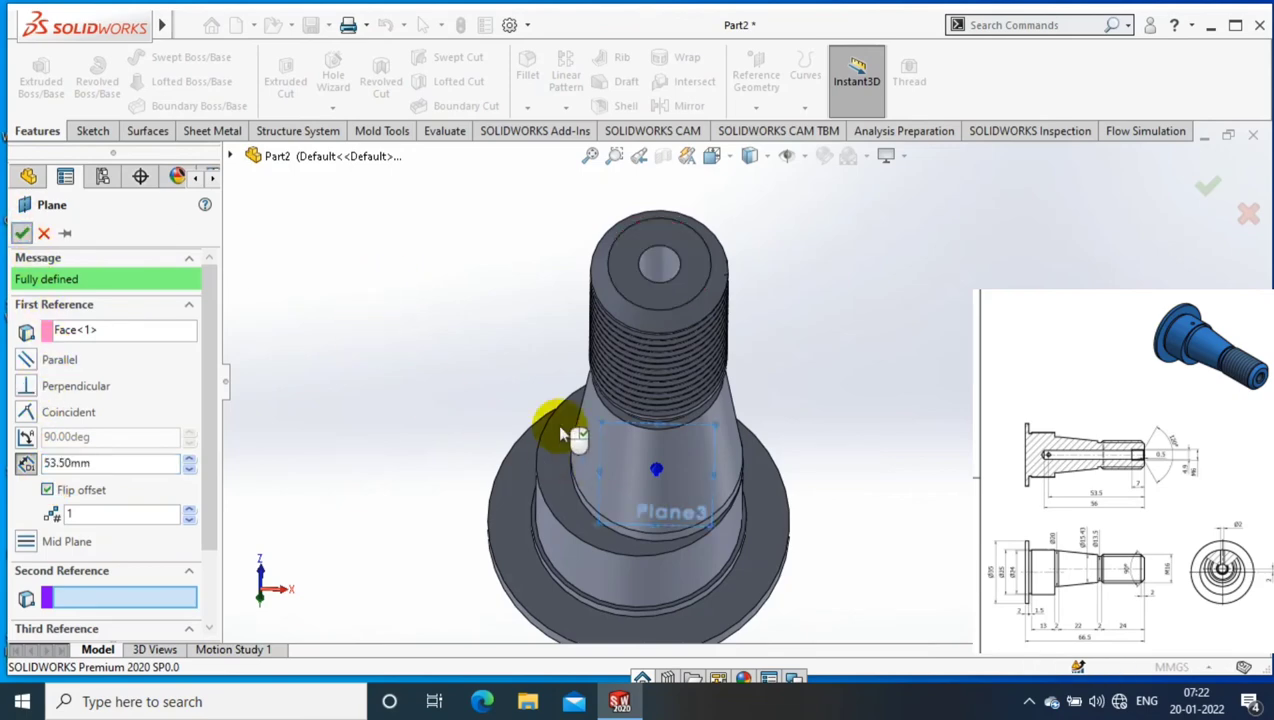
pyautogui.rightClick(85, 535)
pyautogui.click(182, 273)
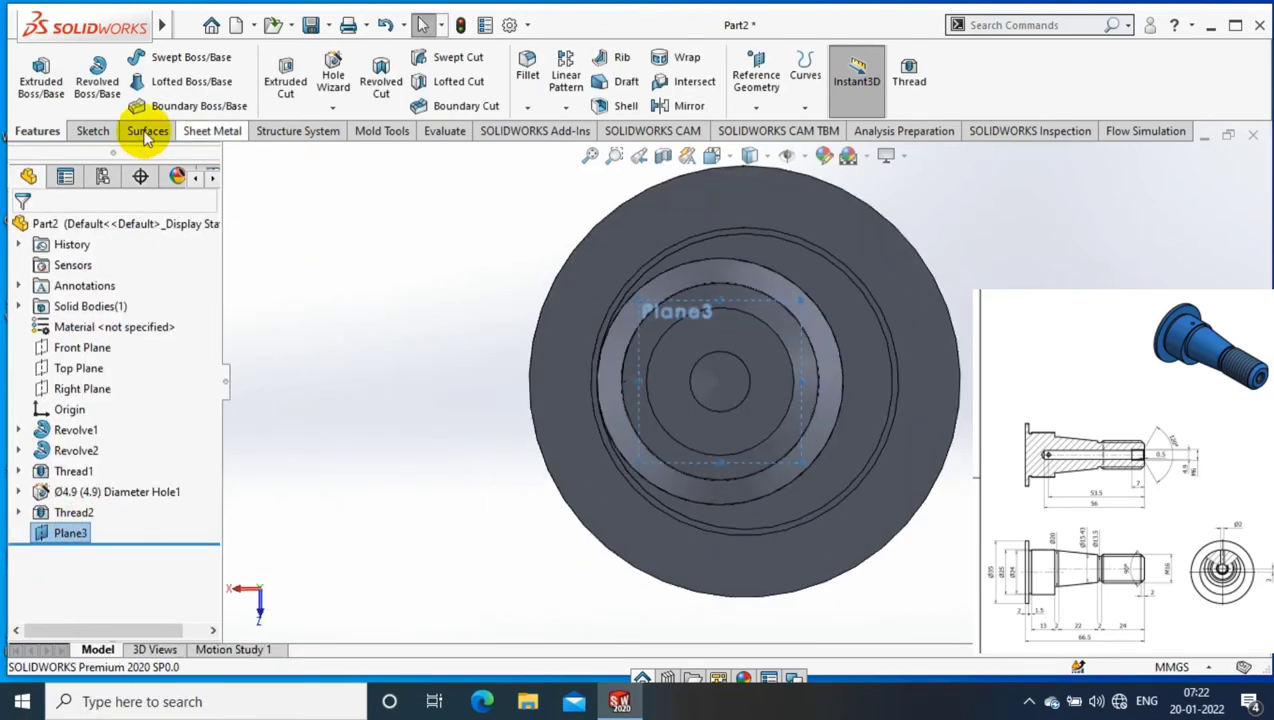
# On Plane3, sketch a horizontal line from the shaft centre past its outer edge as Sketch14
pyautogui.click(93, 131)
pyautogui.click(36, 76)
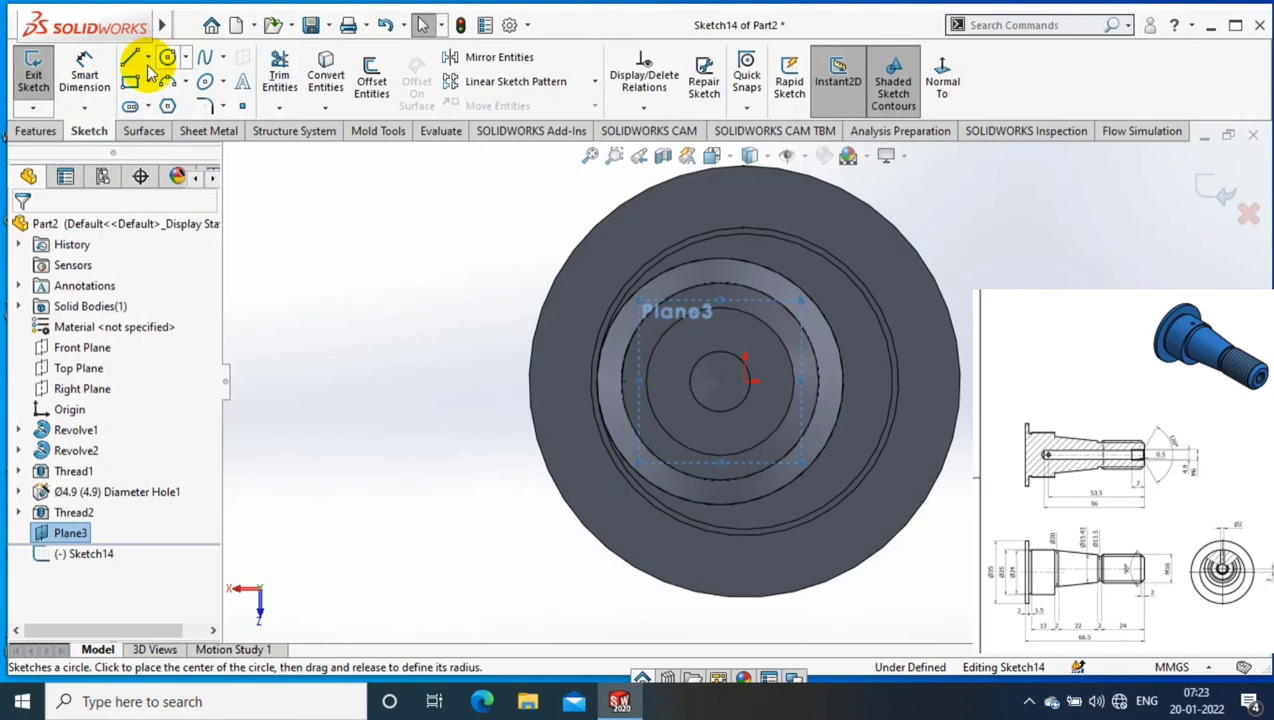
pyautogui.click(147, 59)
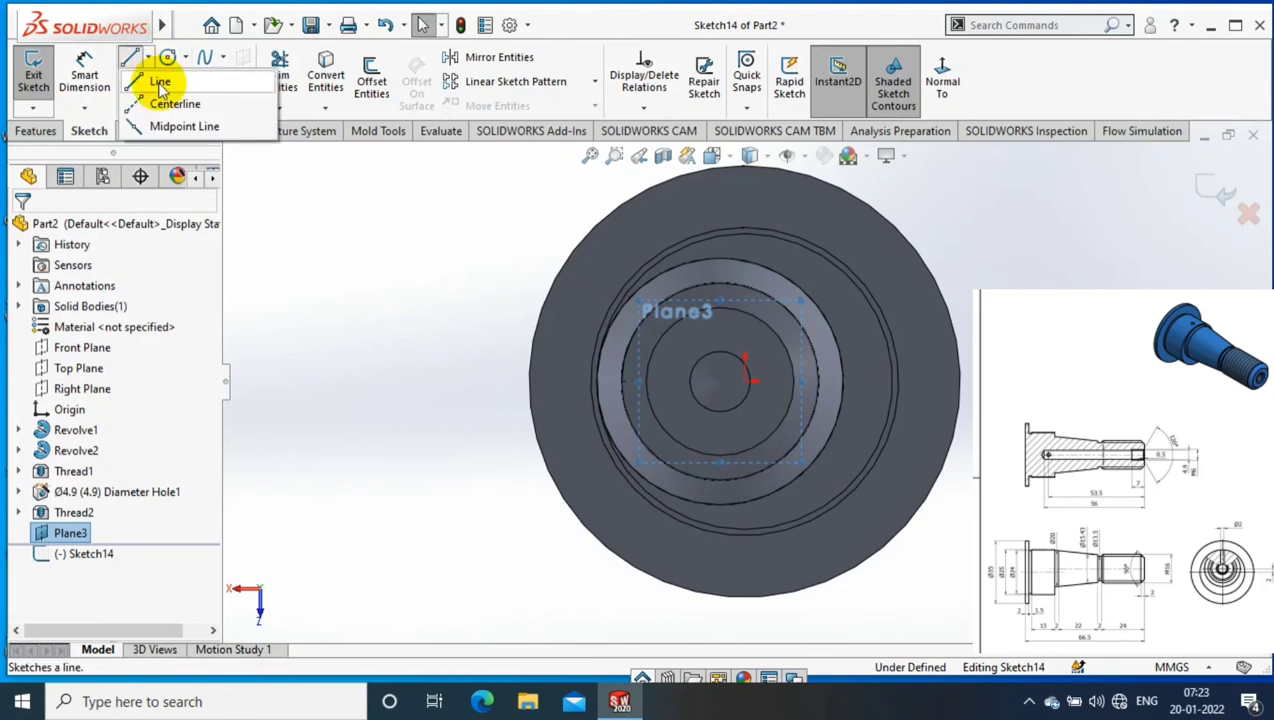
pyautogui.click(160, 85)
pyautogui.moveTo(720, 383); pyautogui.dragTo(497, 381)
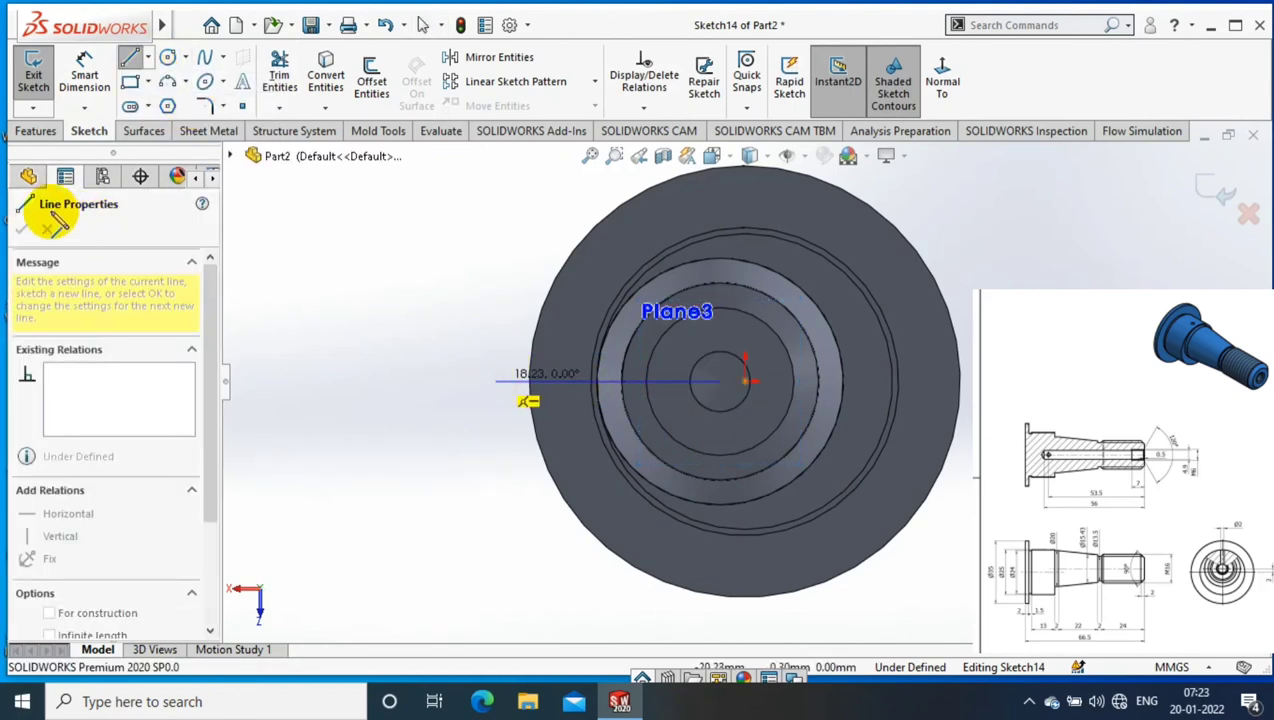
pyautogui.press('Escape')
pyautogui.click(30, 62)
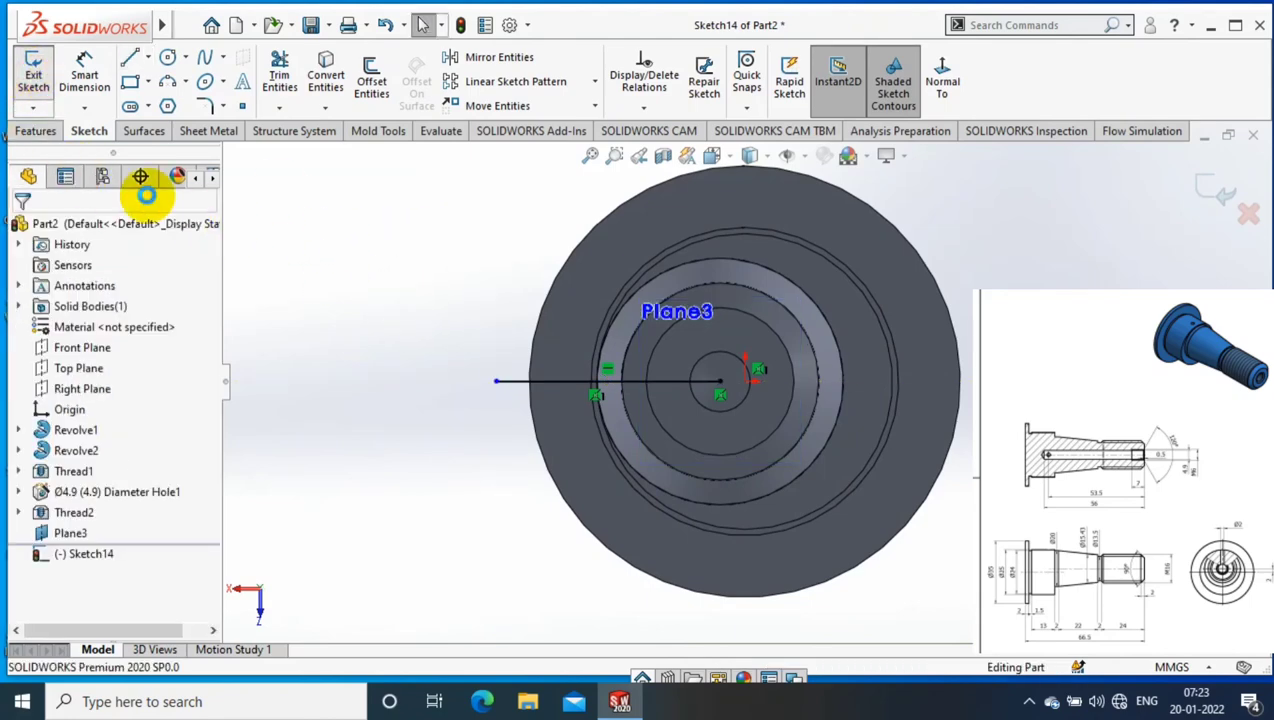
pyautogui.click(35, 131)
pyautogui.click(440, 58)
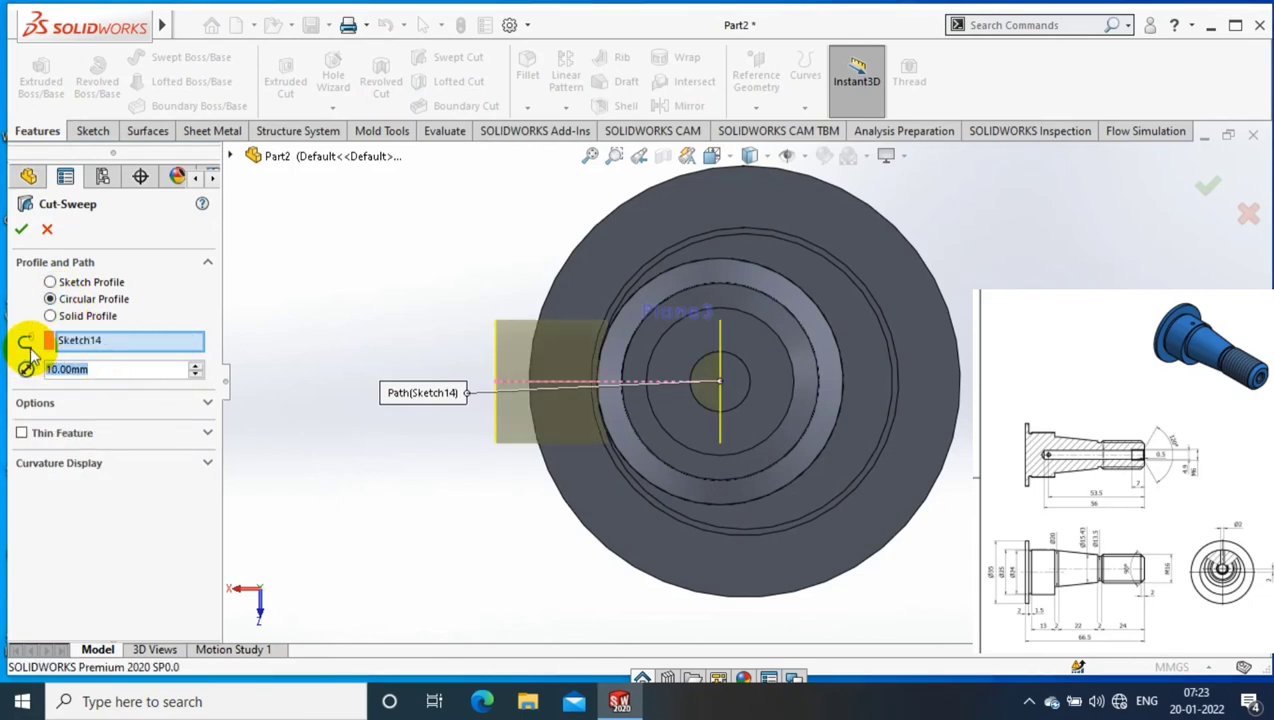
# Sweep-cut a 2 mm circular profile along Sketch14 and orbit to inspect the cross hole
pyautogui.write('2')
pyautogui.press('Return')
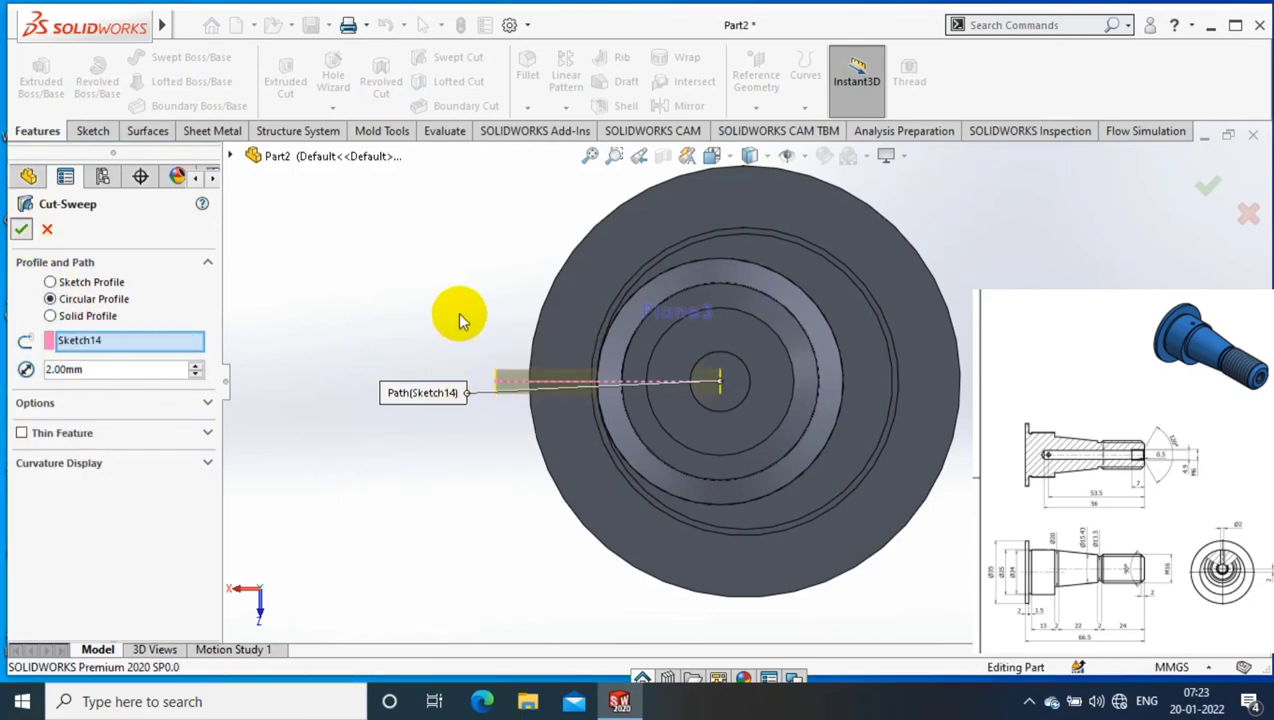
pyautogui.press('Return')
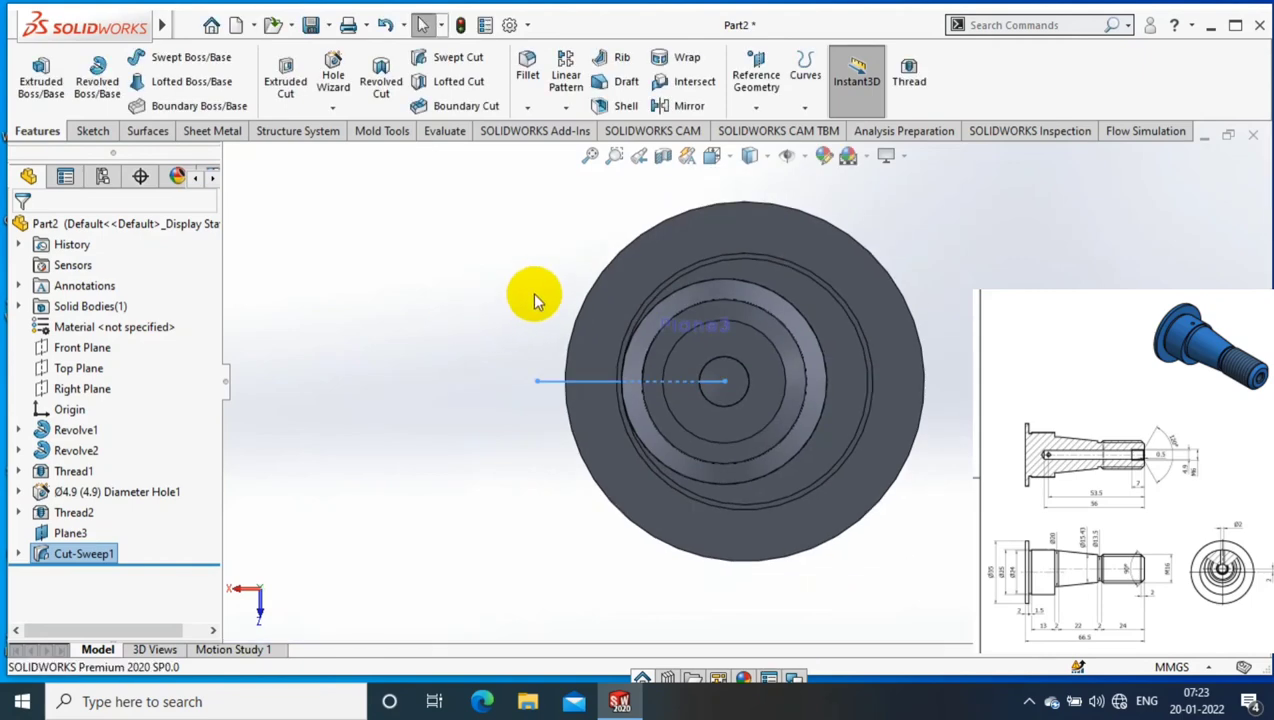
pyautogui.moveTo(535, 296)
pyautogui.mouseDown(button='middle')
pyautogui.moveTo(773, 597)
pyautogui.moveTo(846, 410)
pyautogui.moveTo(734, 358)
pyautogui.moveTo(685, 285)
pyautogui.mouseUp(button='middle')
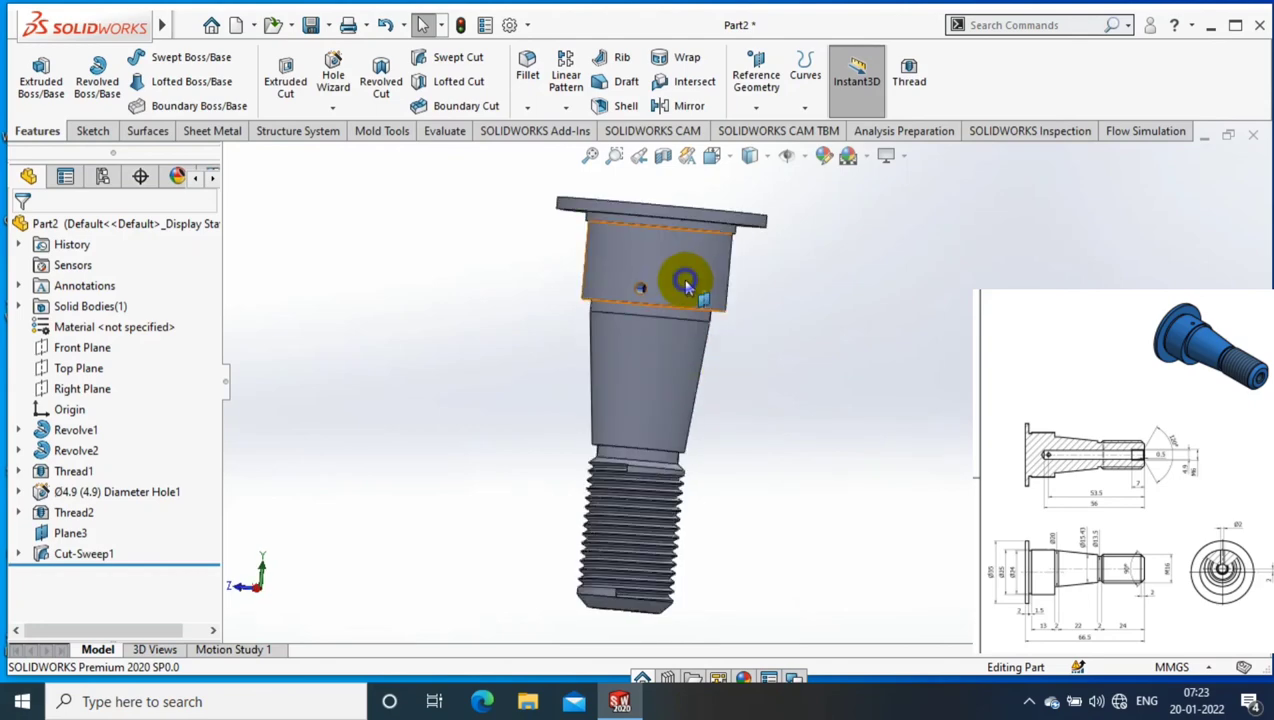
# Apply a yellow appearance colour to the whole shaft body
pyautogui.click(685, 285)
pyautogui.rightClick(676, 250)
pyautogui.click(837, 175)
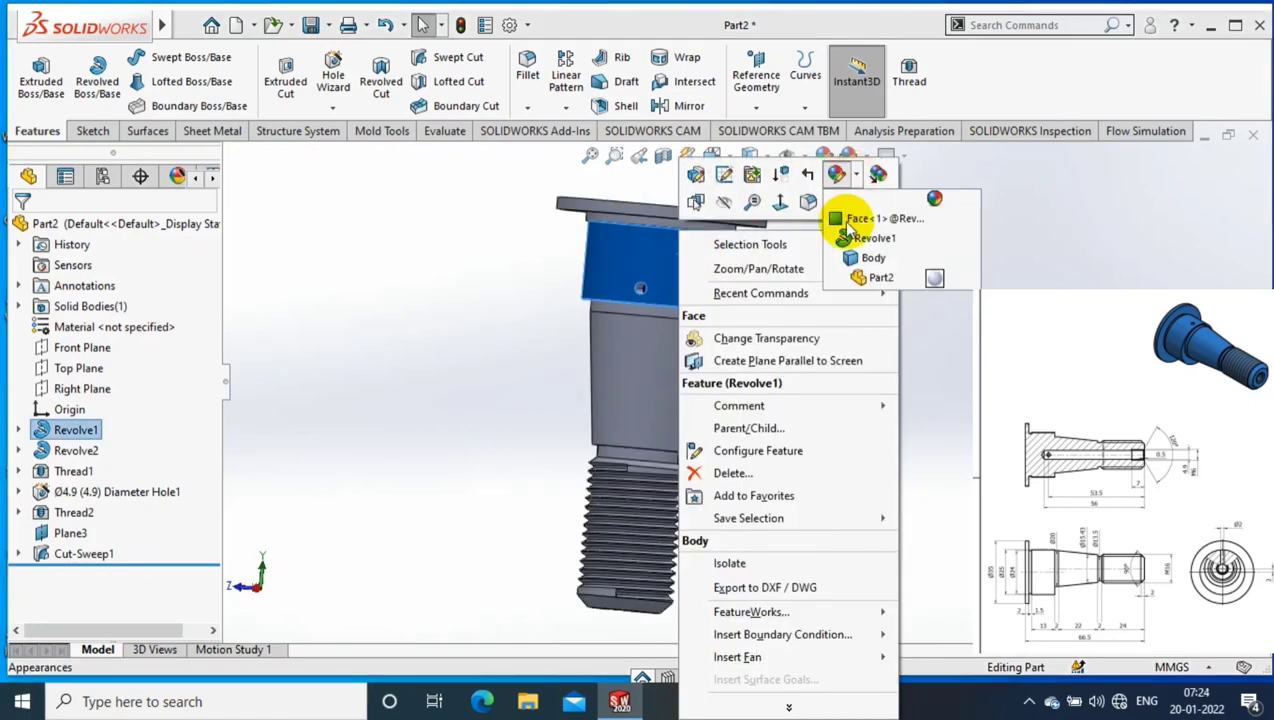
pyautogui.click(872, 258)
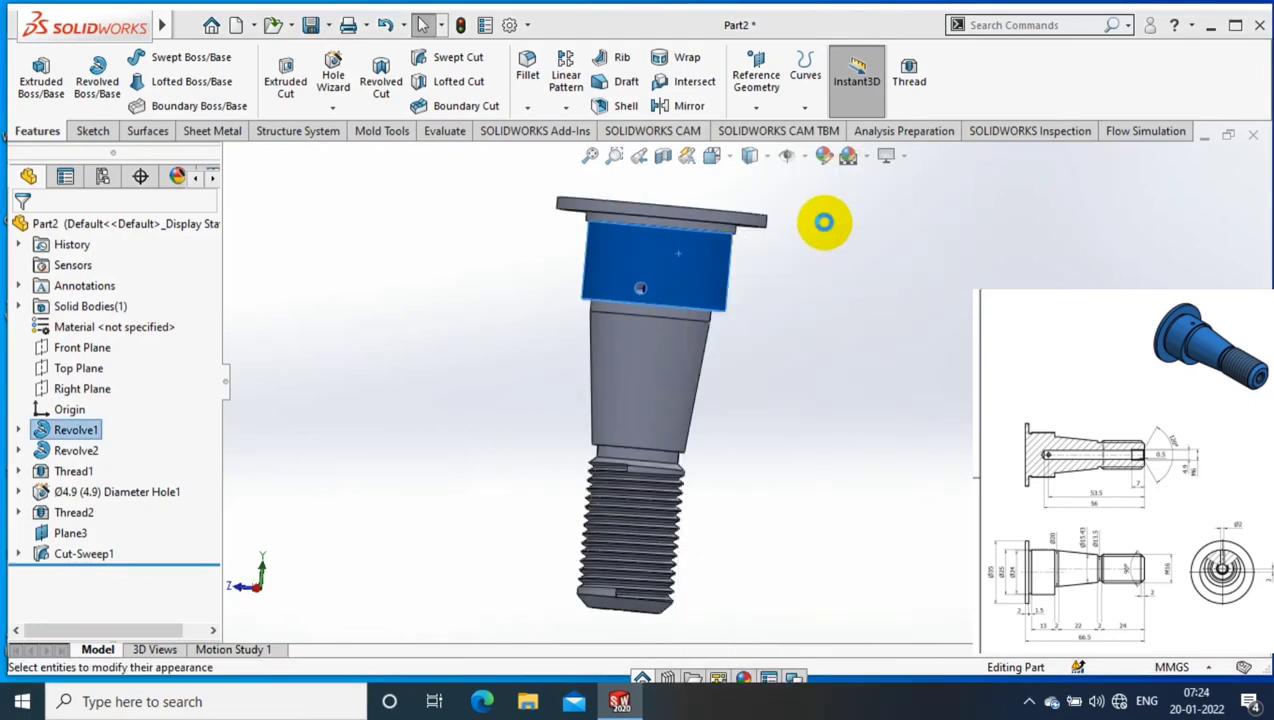
pyautogui.click(746, 298)
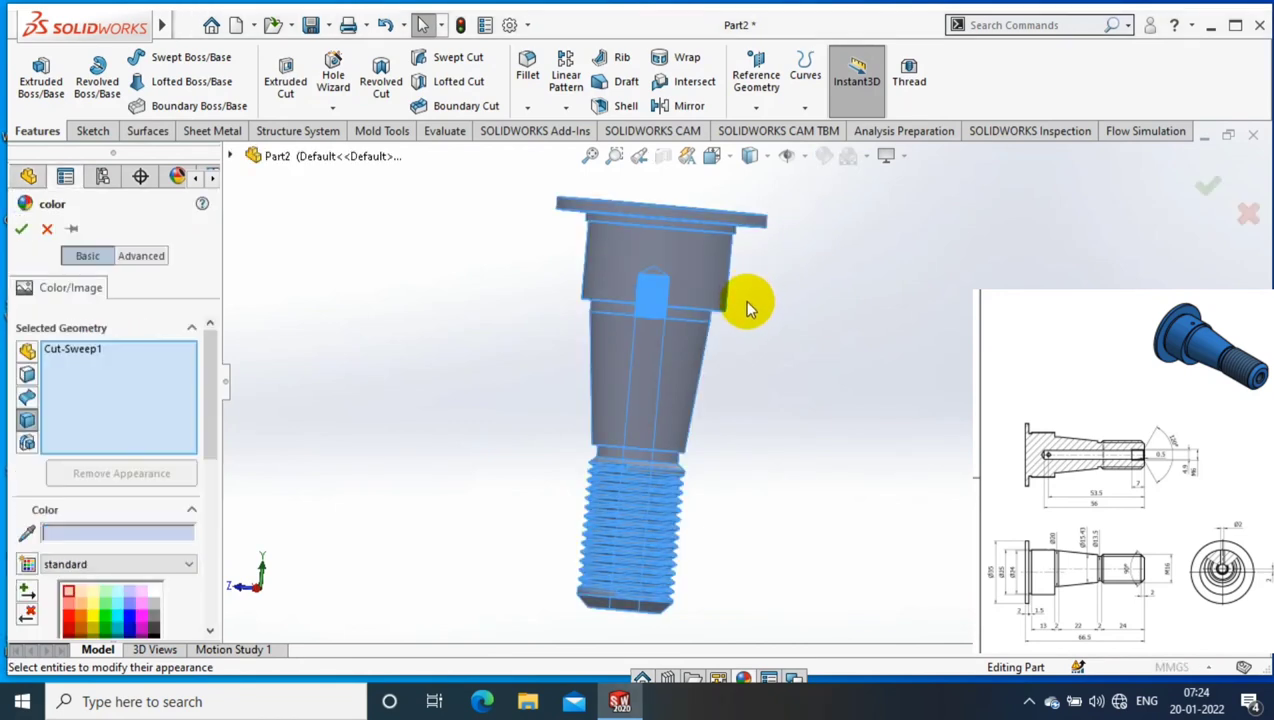
pyautogui.click(99, 624)
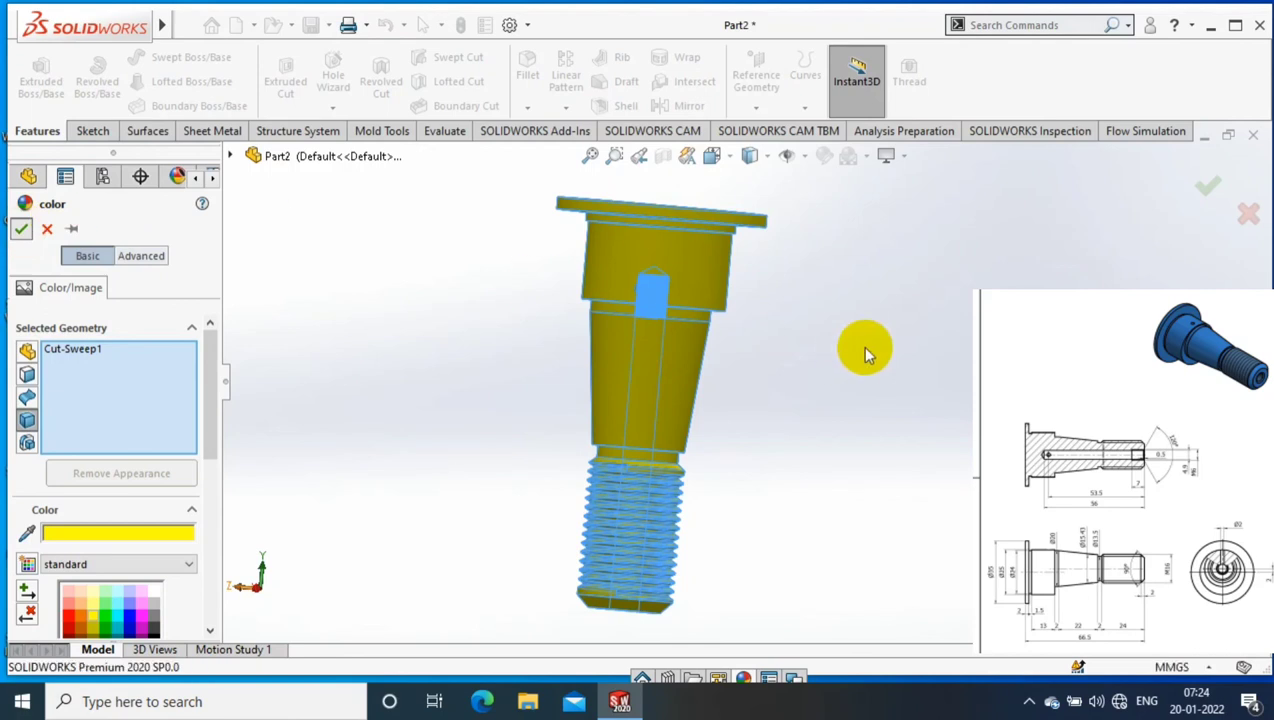
pyautogui.press('Return')
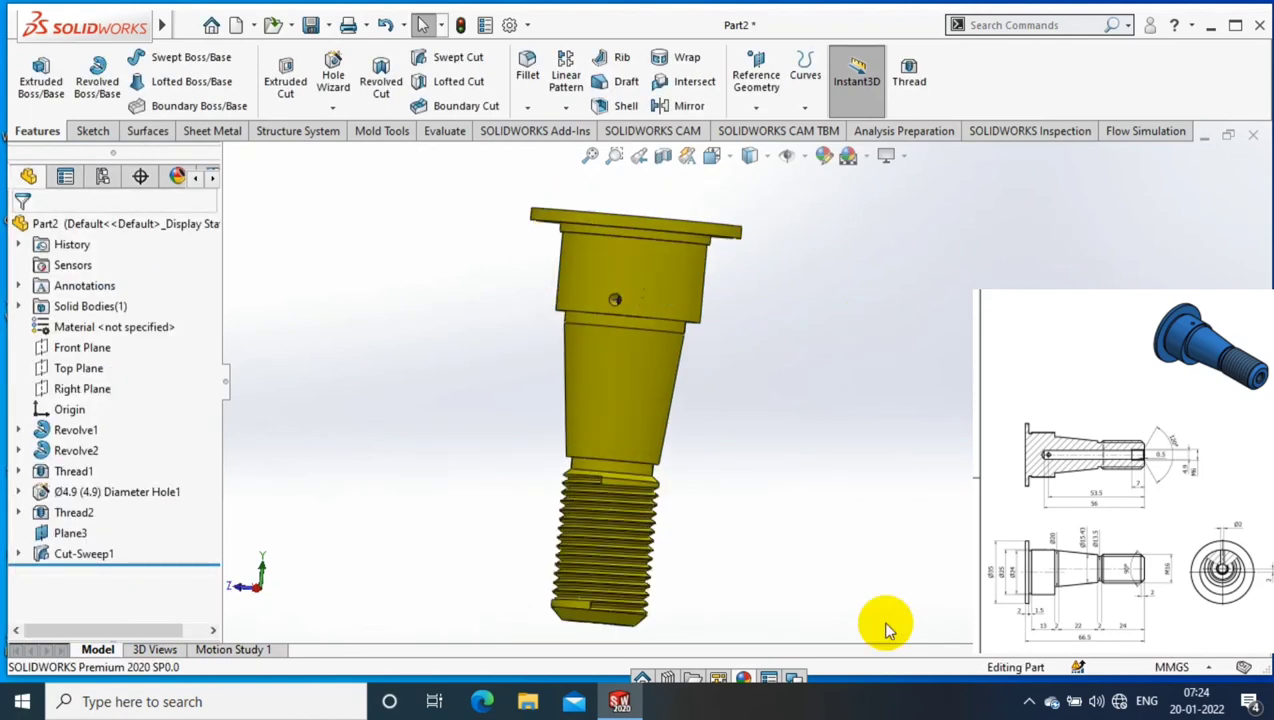